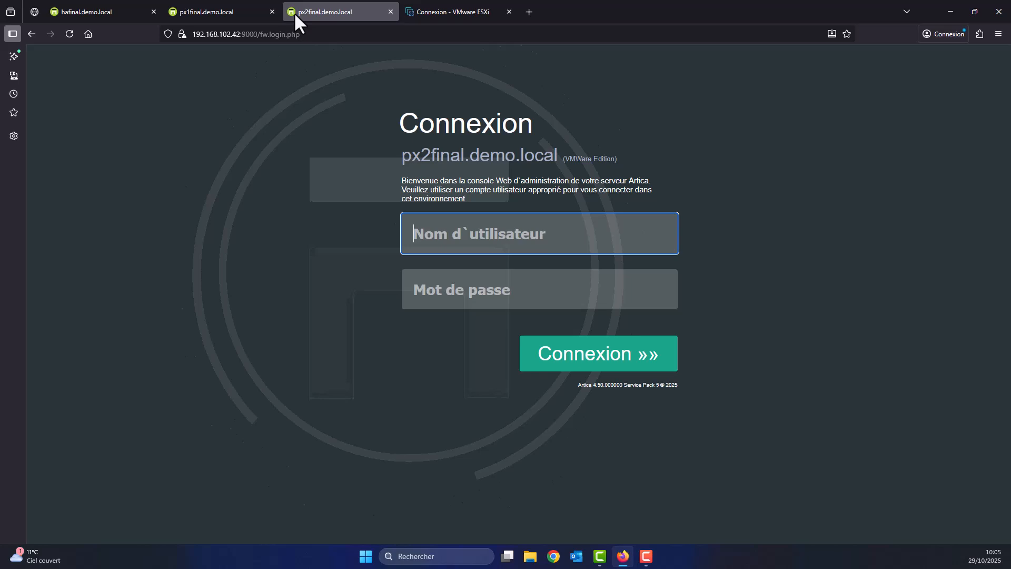
Log in to the hafinal console with the administrator account and its password.
{"action": "left_click", "coordinate": [184, 15]}
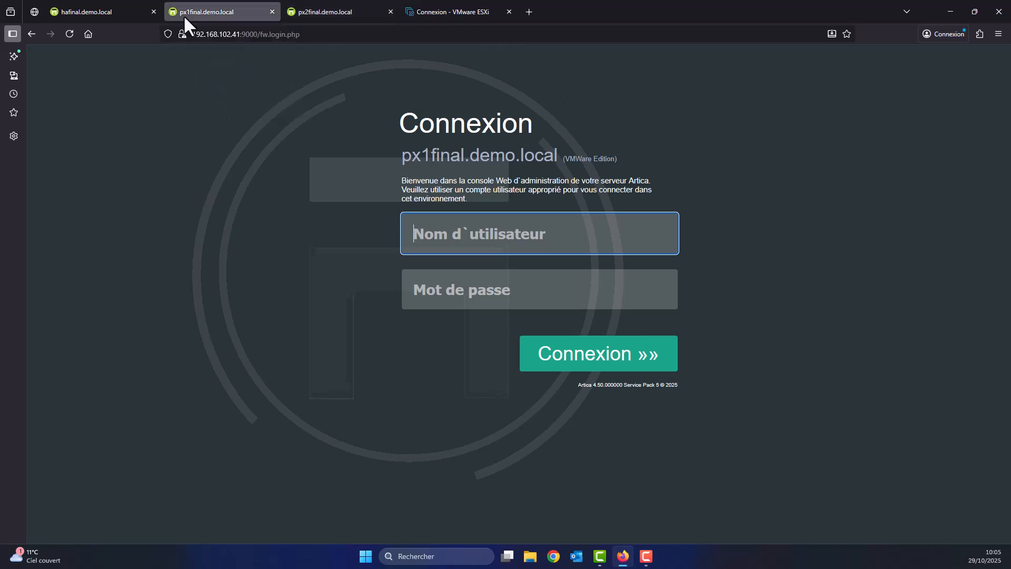
{"action": "left_click", "coordinate": [91, 11]}
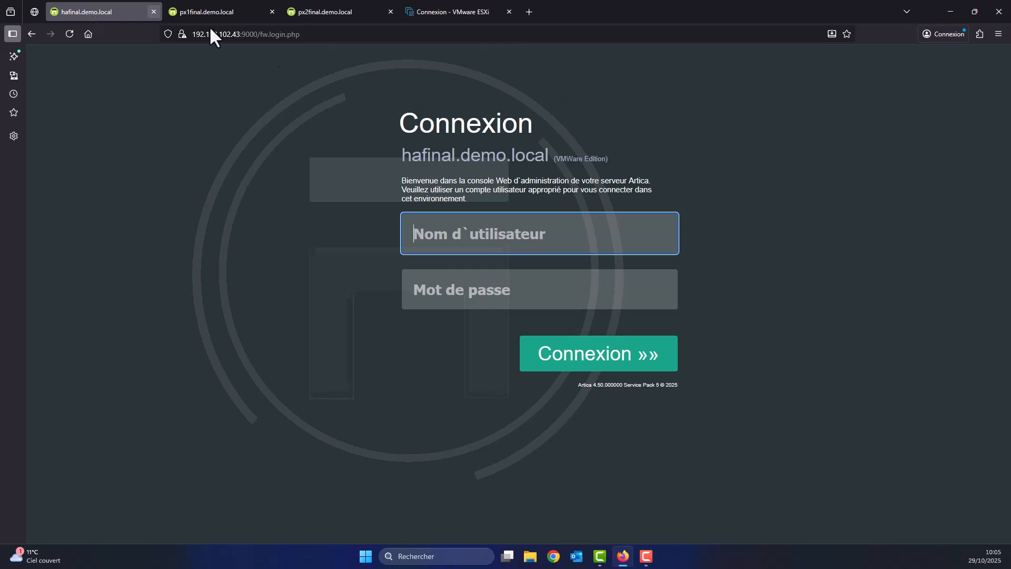
{"action": "type", "text": "Manager"}
{"action": "key", "text": "Tab"}
{"action": "type", "text": "******"}
{"action": "key", "text": "Return"}
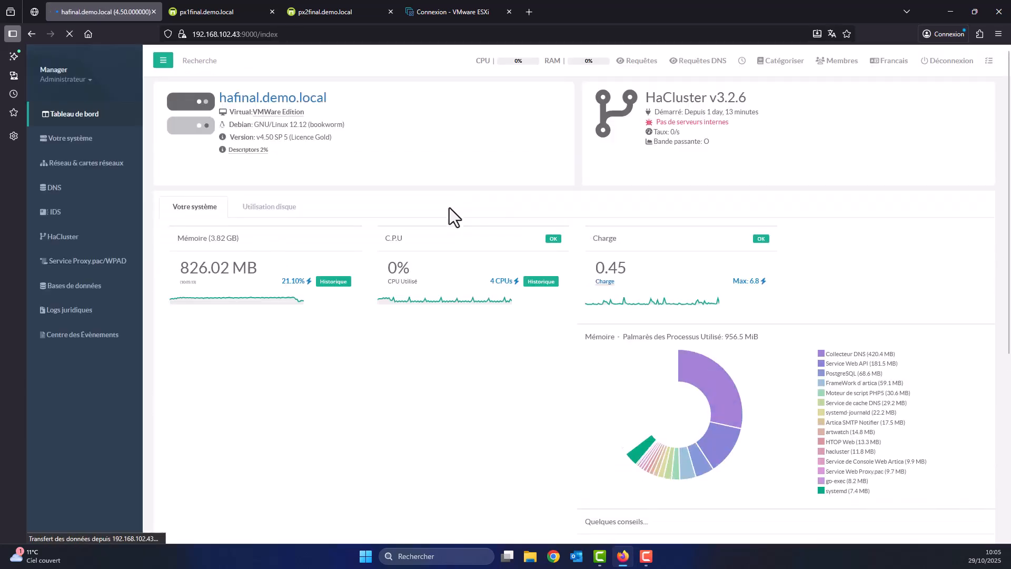
Log in to the px1final console with the administrator account, then return to hafinal's dashboard.
{"action": "left_click", "coordinate": [266, 16]}
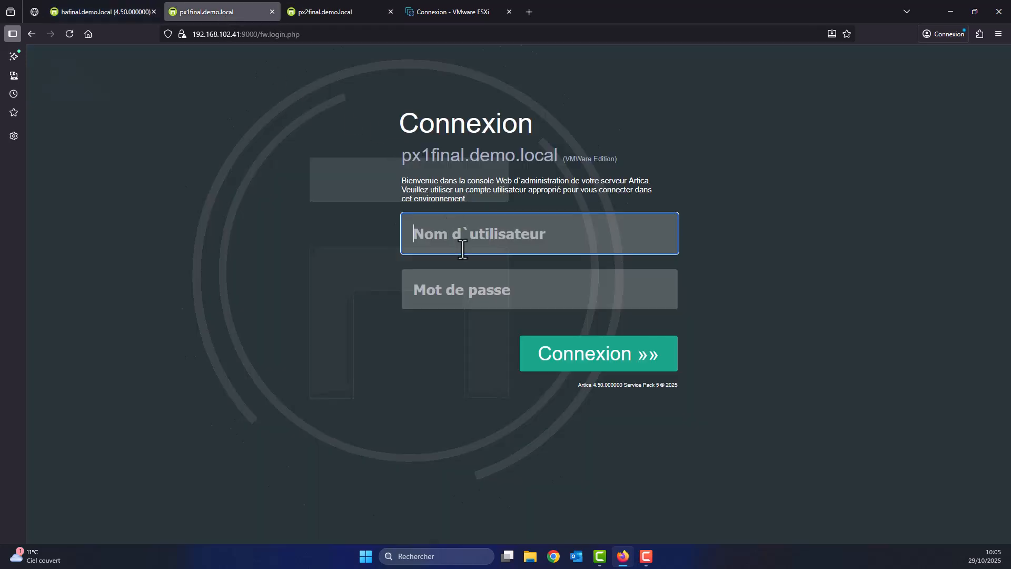
{"action": "type", "text": "Manager"}
{"action": "key", "text": "Tab"}
{"action": "type", "text": "••••"}
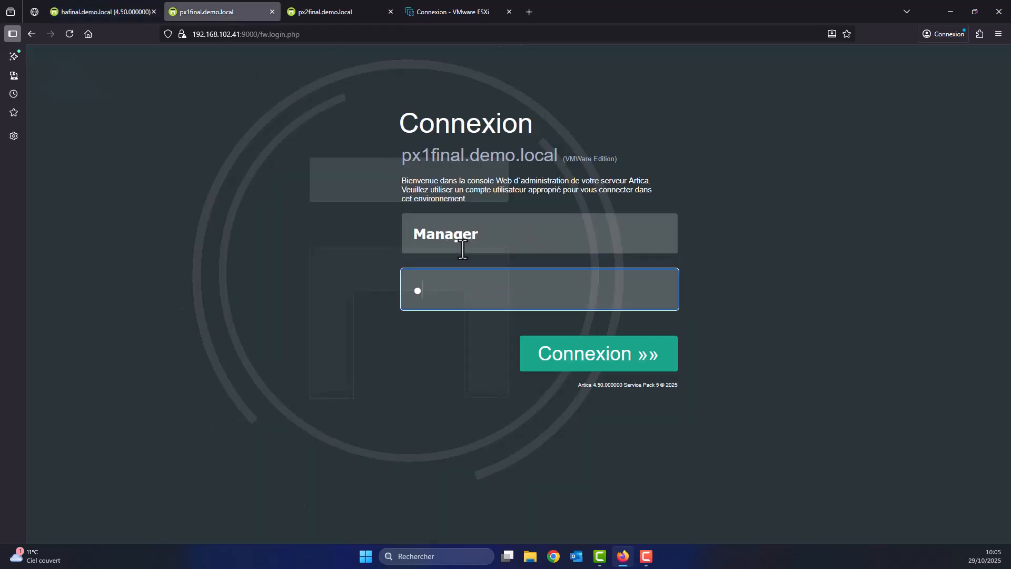
{"action": "type", "text": "••"}
{"action": "key", "text": "Return"}
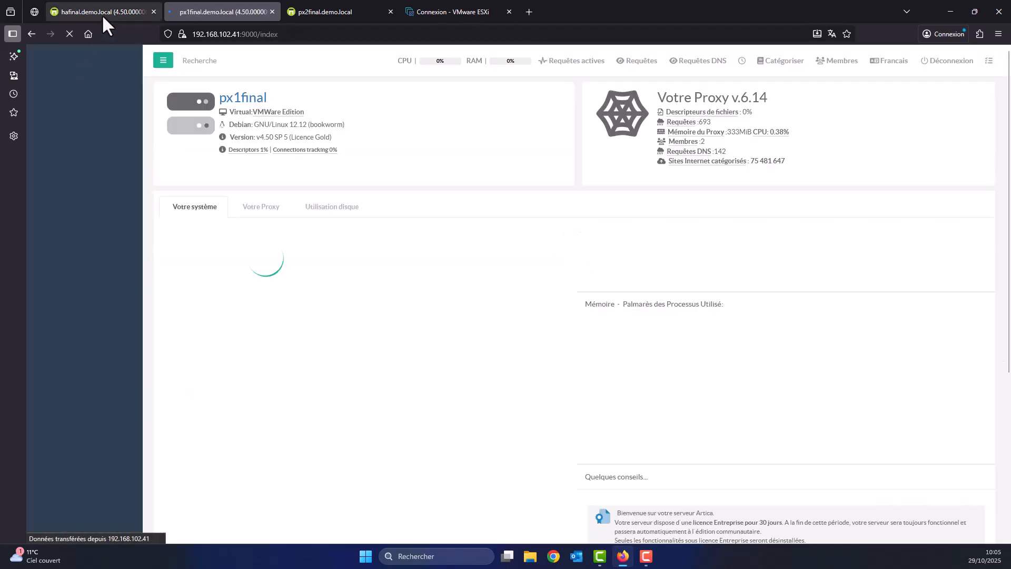
{"action": "left_click", "coordinate": [102, 12]}
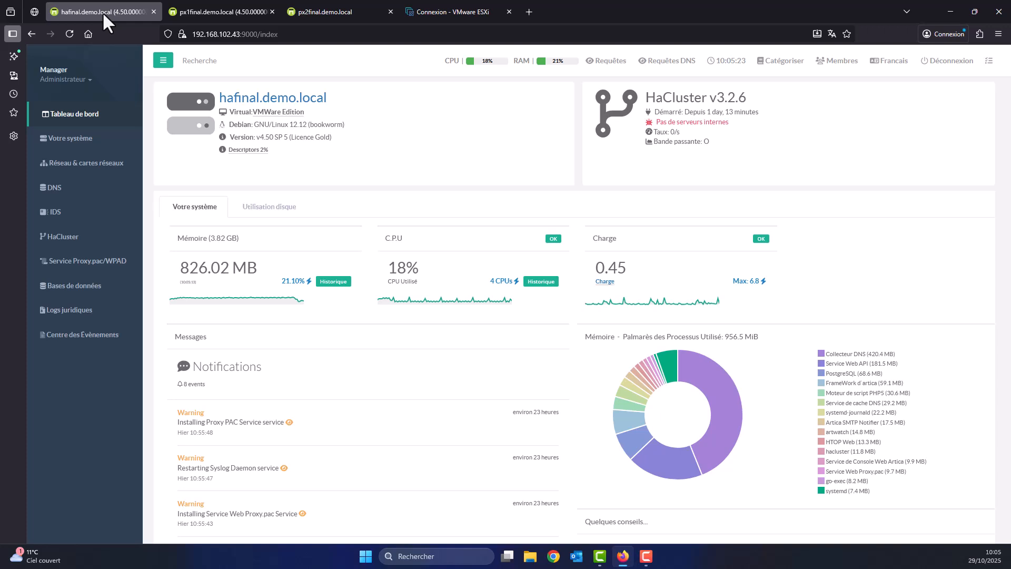
Open the HaCluster back-end servers list and start a new client server entry.
{"action": "left_click", "coordinate": [45, 240]}
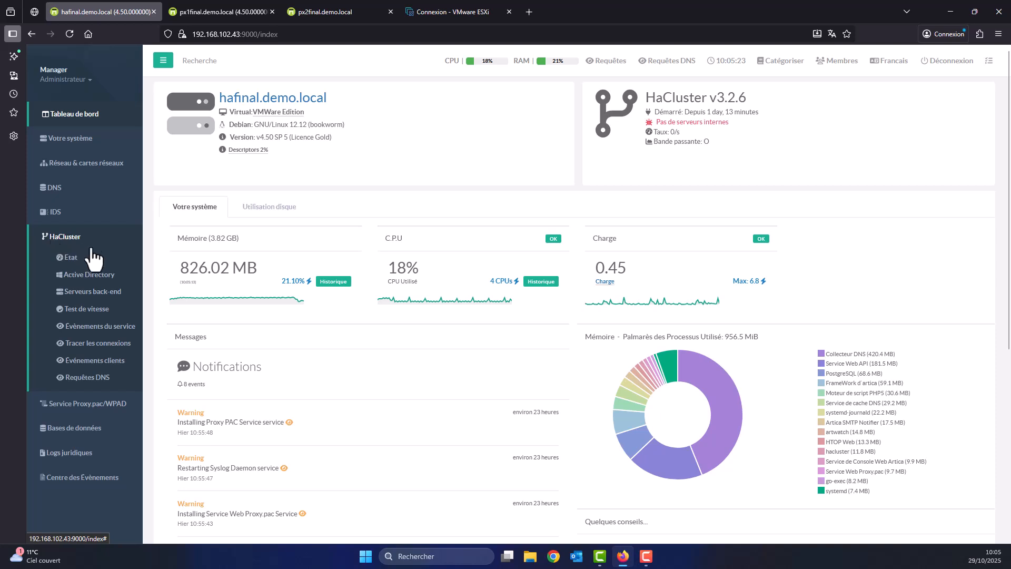
{"action": "left_click", "coordinate": [93, 296]}
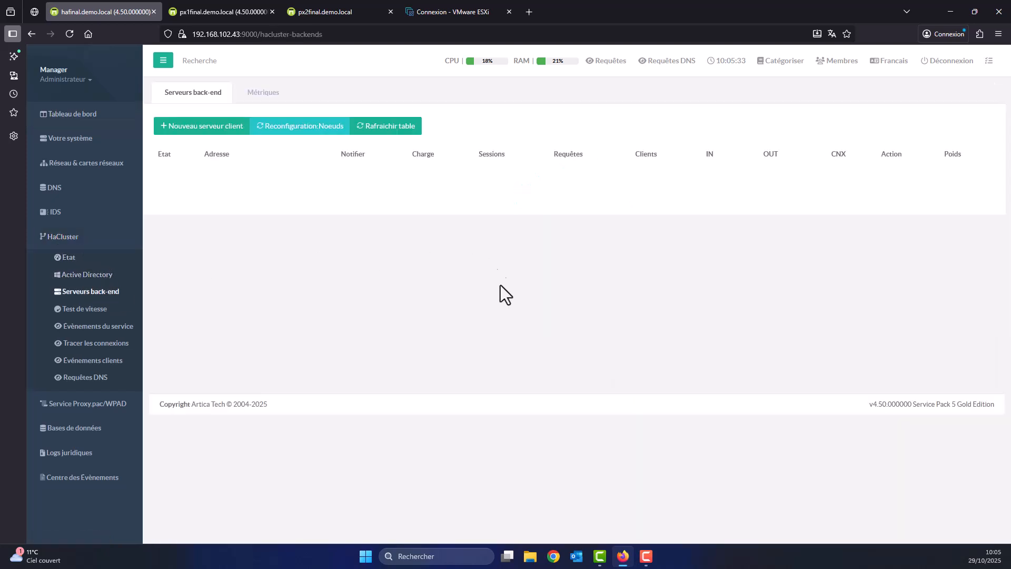
{"action": "left_click", "coordinate": [205, 131]}
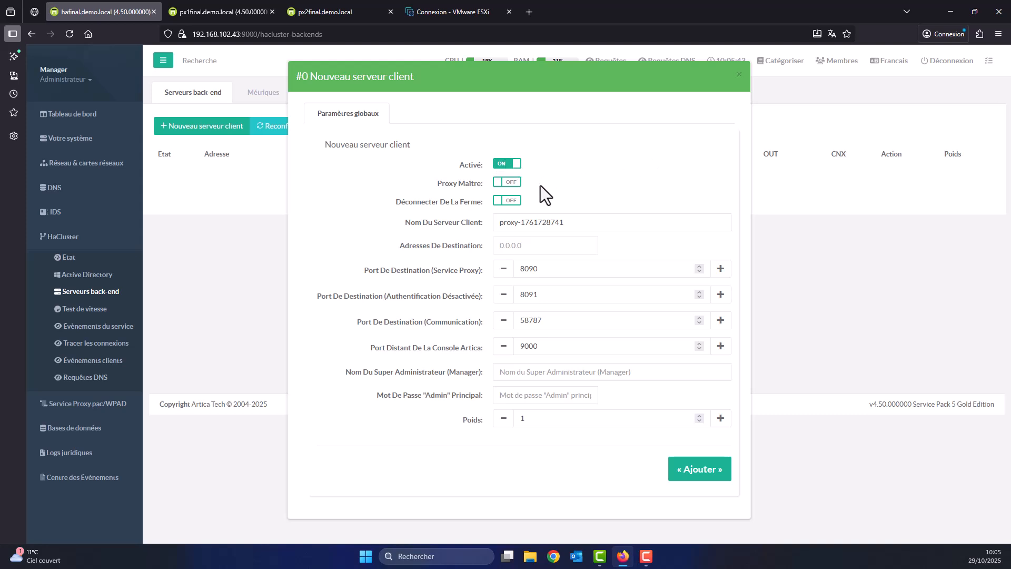
Turn on Proxy Maître, name the server px1final.demo.local and set destination 192.168.102.41.
{"action": "left_click_drag", "start_coordinate": [438, 184], "coordinate": [483, 182]}
{"action": "left_click", "coordinate": [509, 182]}
{"action": "left_click_drag", "start_coordinate": [571, 221], "coordinate": [477, 220]}
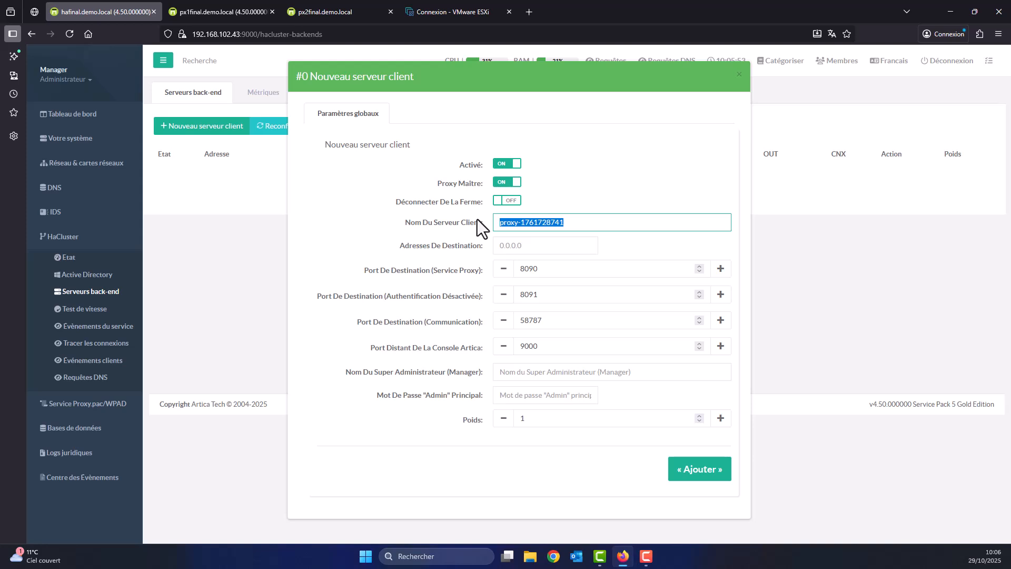
{"action": "type", "text": "pr"}
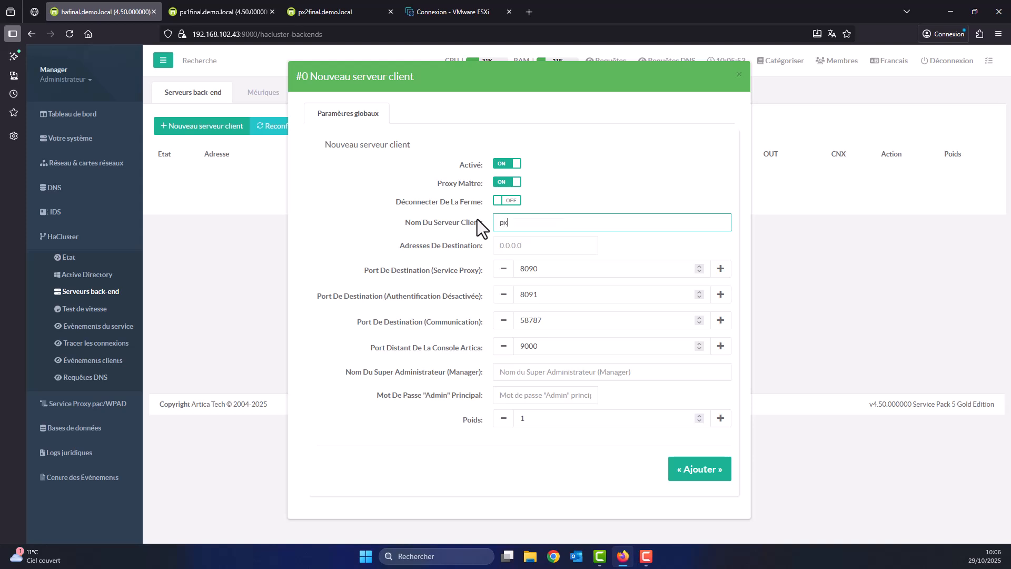
{"action": "type", "text": "1final.demo.local"}
{"action": "left_click", "coordinate": [523, 246]}
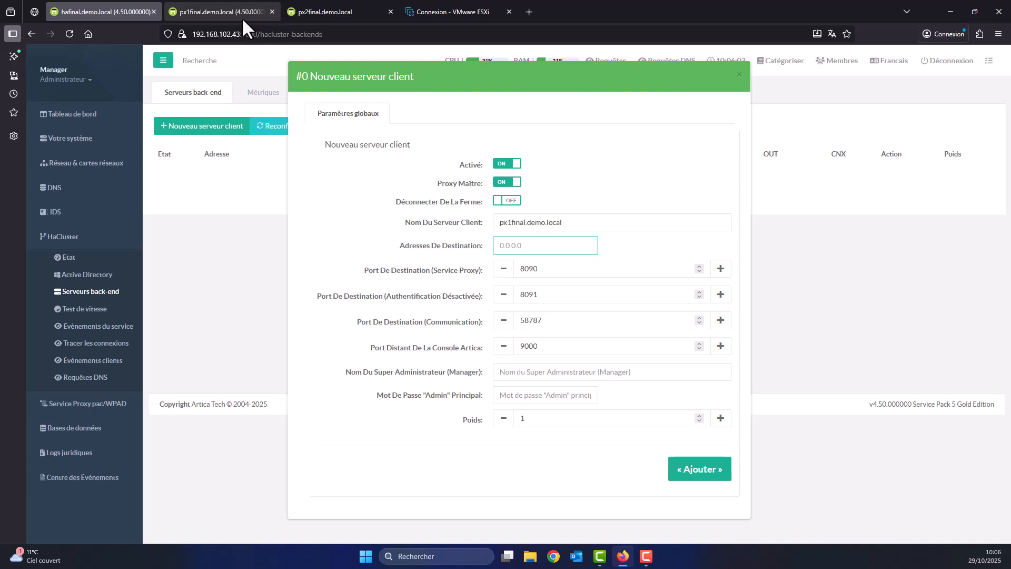
{"action": "left_click", "coordinate": [242, 18]}
{"action": "left_click", "coordinate": [111, 11]}
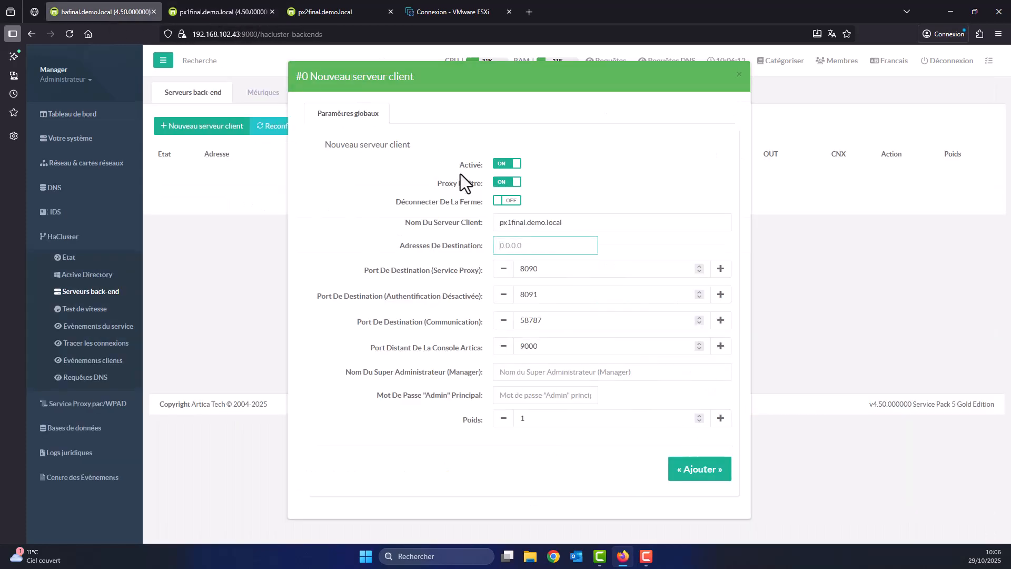
{"action": "type", "text": "192.168.102.41"}
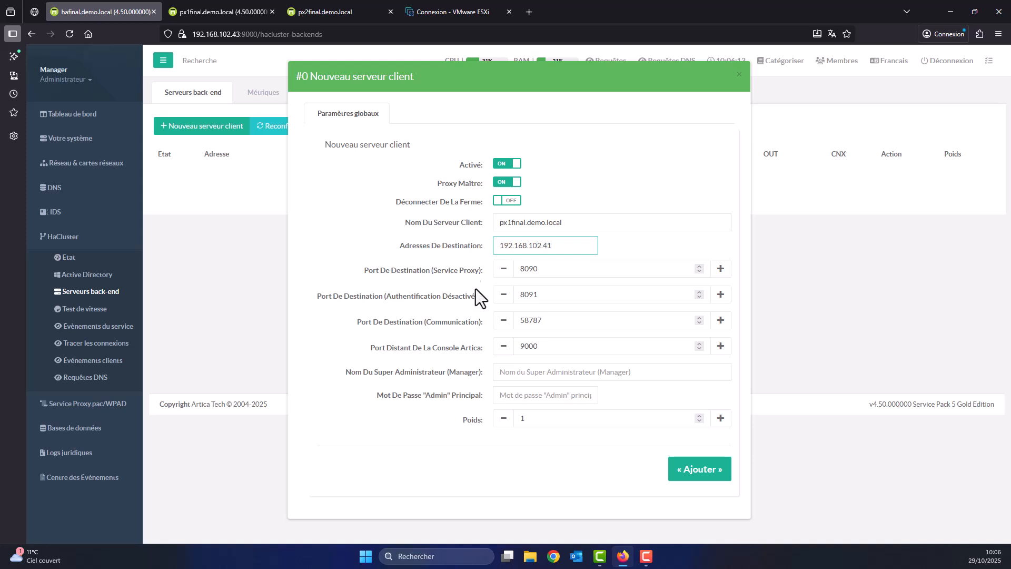
{"action": "double_click", "coordinate": [525, 346]}
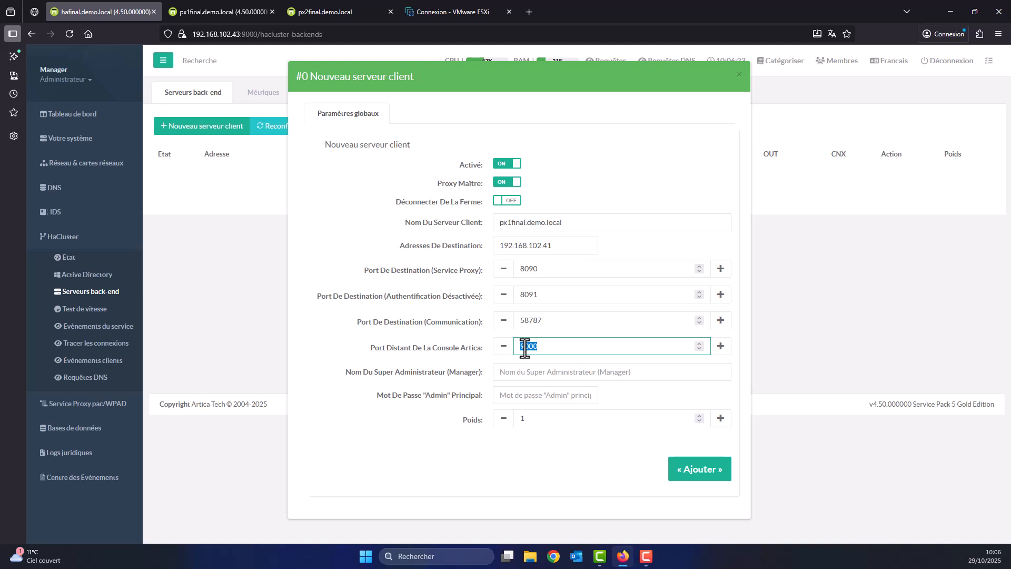
Enter the super administrator name and password, and add px1final as a back-end server.
{"action": "left_click", "coordinate": [528, 370]}
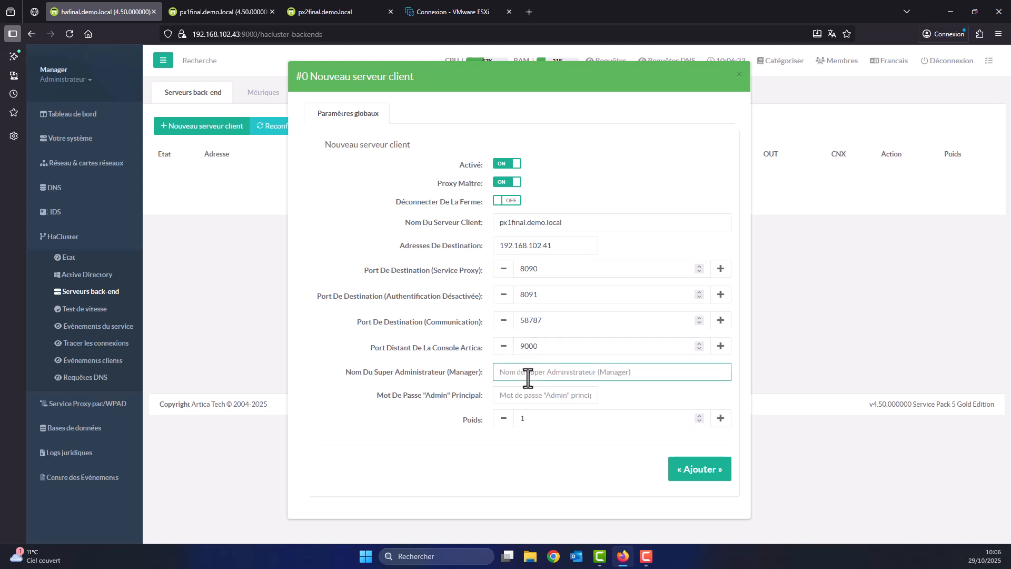
{"action": "left_click", "coordinate": [237, 12]}
{"action": "left_click", "coordinate": [244, 34]}
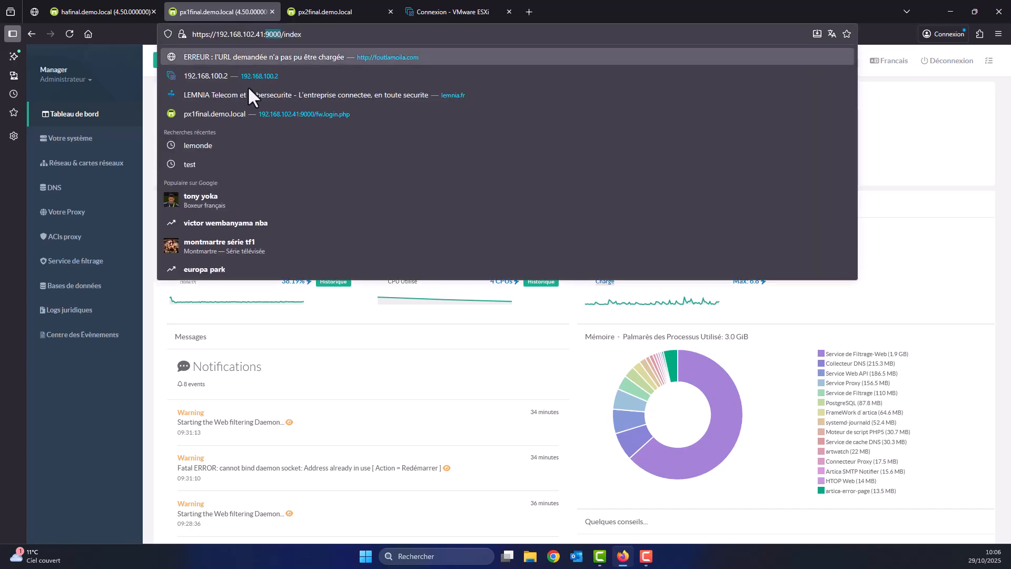
{"action": "left_click", "coordinate": [68, 2]}
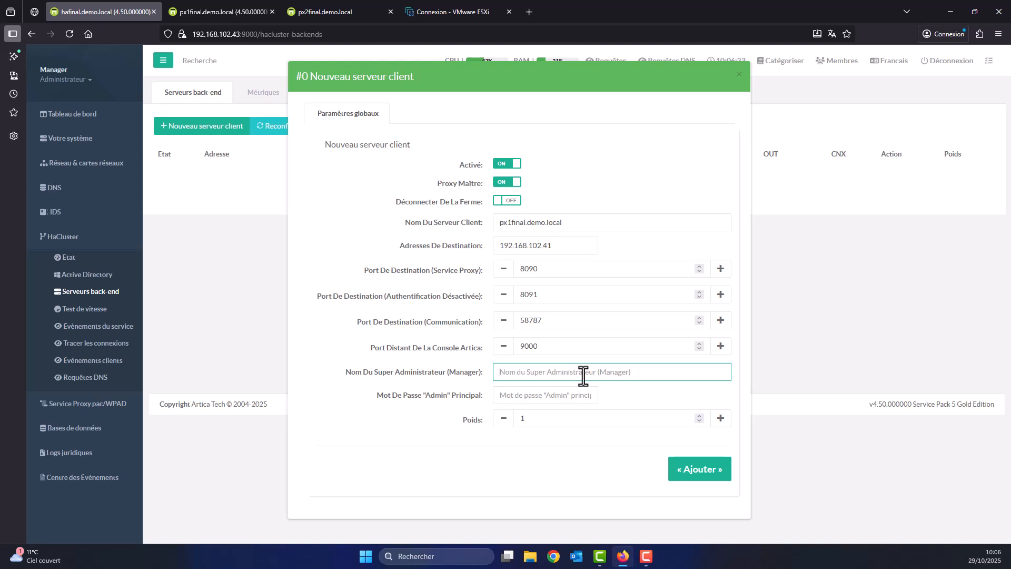
{"action": "type", "text": "Manager"}
{"action": "key", "text": "Tab"}
{"action": "type", "text": "••••••"}
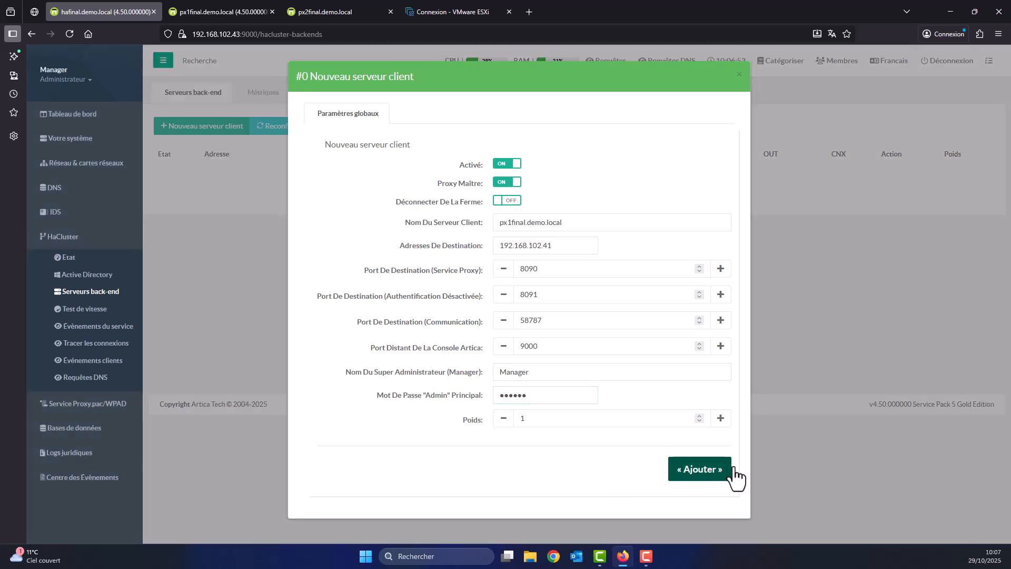
{"action": "left_click", "coordinate": [707, 472]}
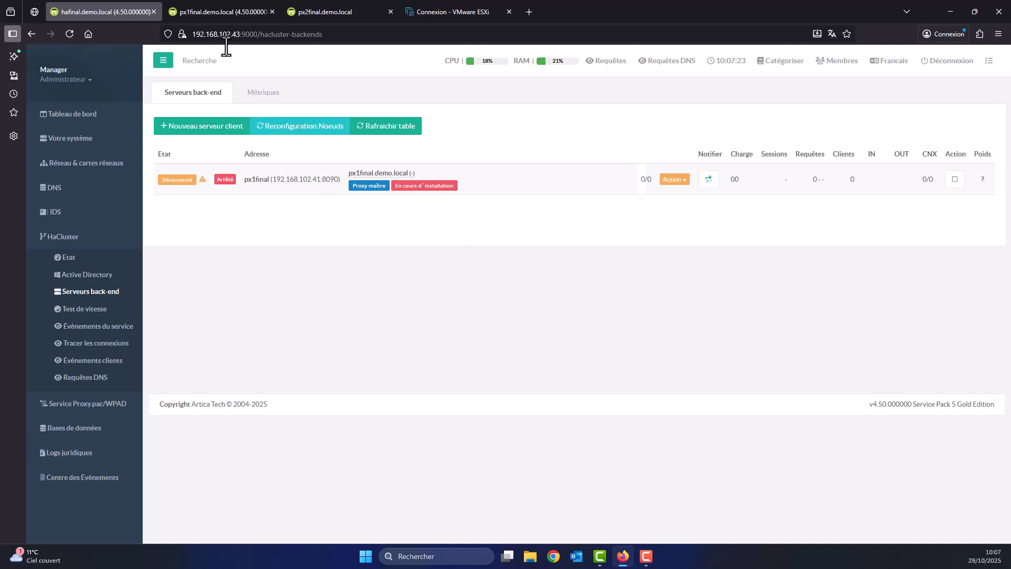
{"action": "left_click", "coordinate": [222, 12]}
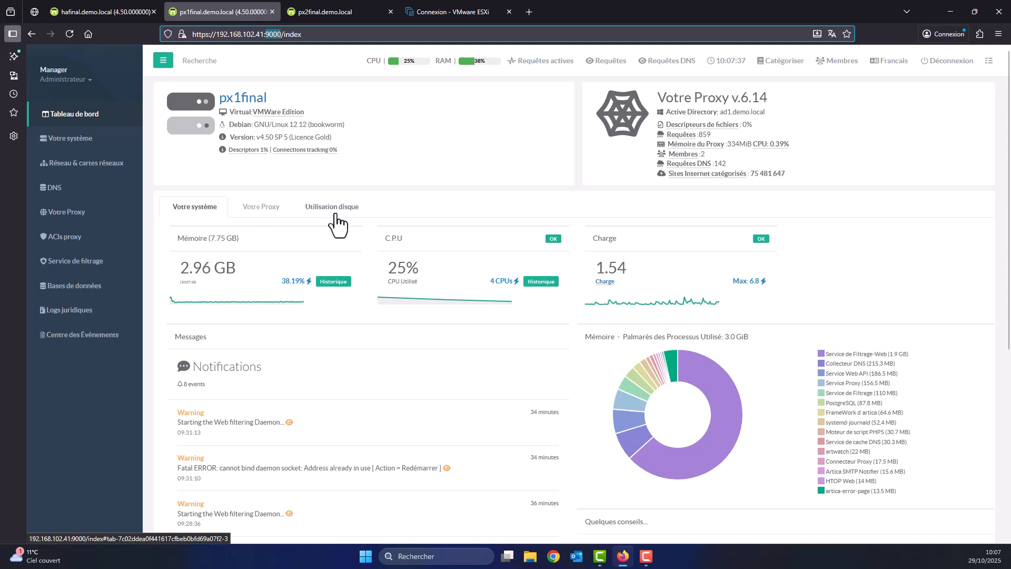
{"action": "left_click", "coordinate": [70, 34]}
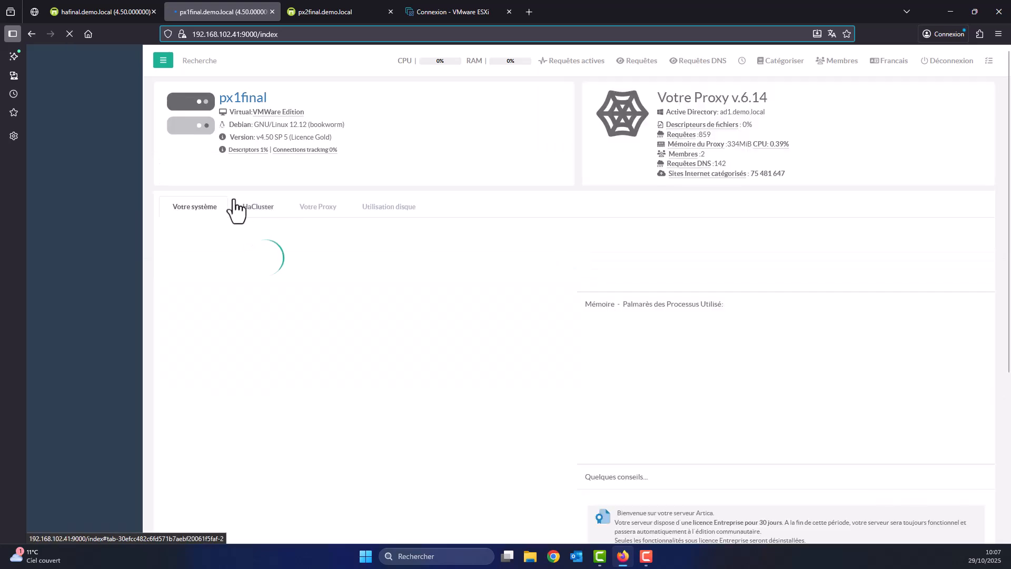
{"action": "left_click", "coordinate": [246, 210]}
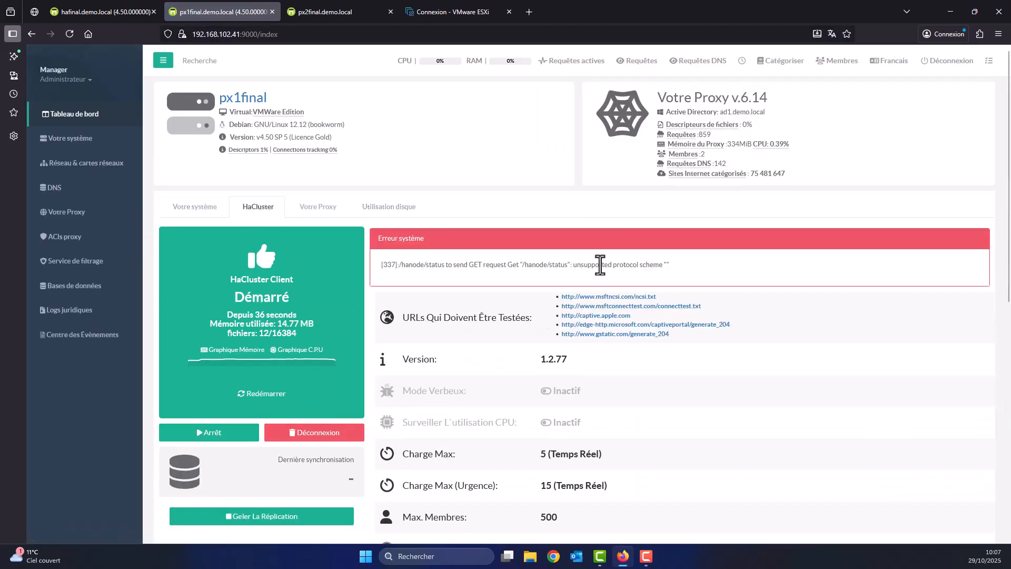
{"action": "scroll", "coordinate": [484, 300], "scroll_direction": "down", "scroll_amount": 8}
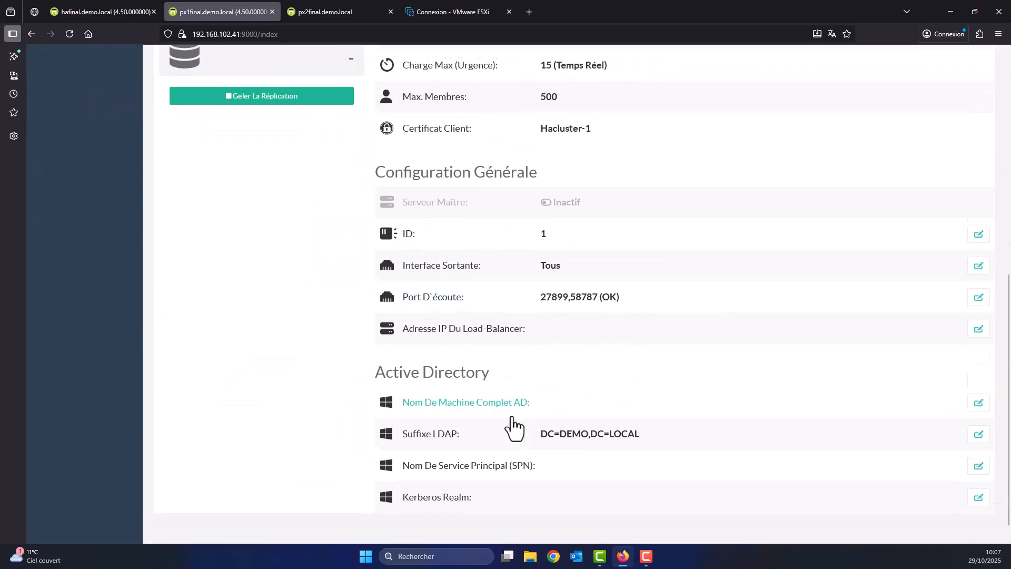
{"action": "scroll", "coordinate": [514, 424], "scroll_direction": "up", "scroll_amount": 7}
{"action": "scroll", "coordinate": [522, 430], "scroll_direction": "up", "scroll_amount": 1}
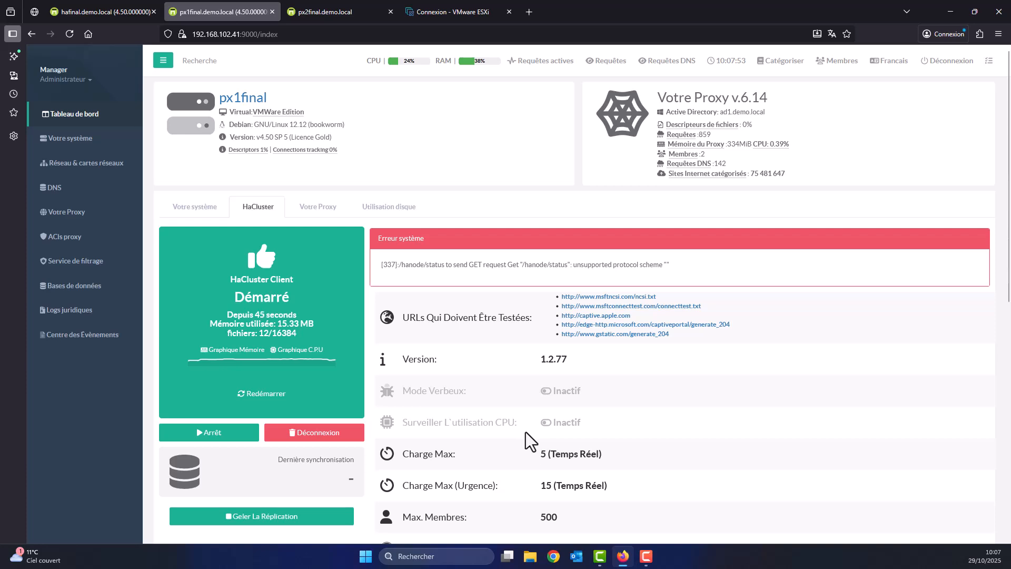
{"action": "scroll", "coordinate": [481, 376], "scroll_direction": "down", "scroll_amount": 3}
{"action": "scroll", "coordinate": [478, 388], "scroll_direction": "up", "scroll_amount": 3}
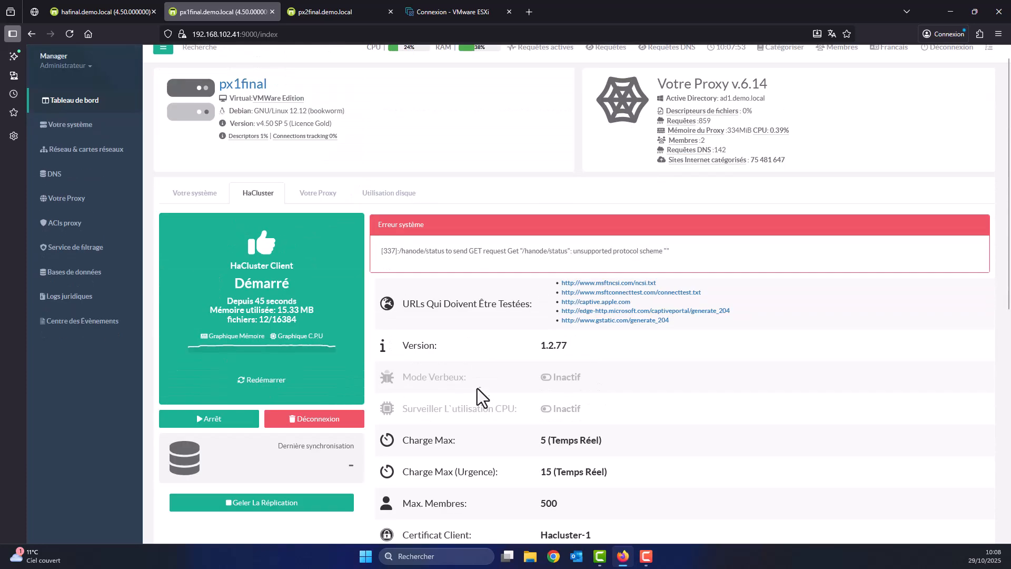
{"action": "left_click", "coordinate": [112, 8]}
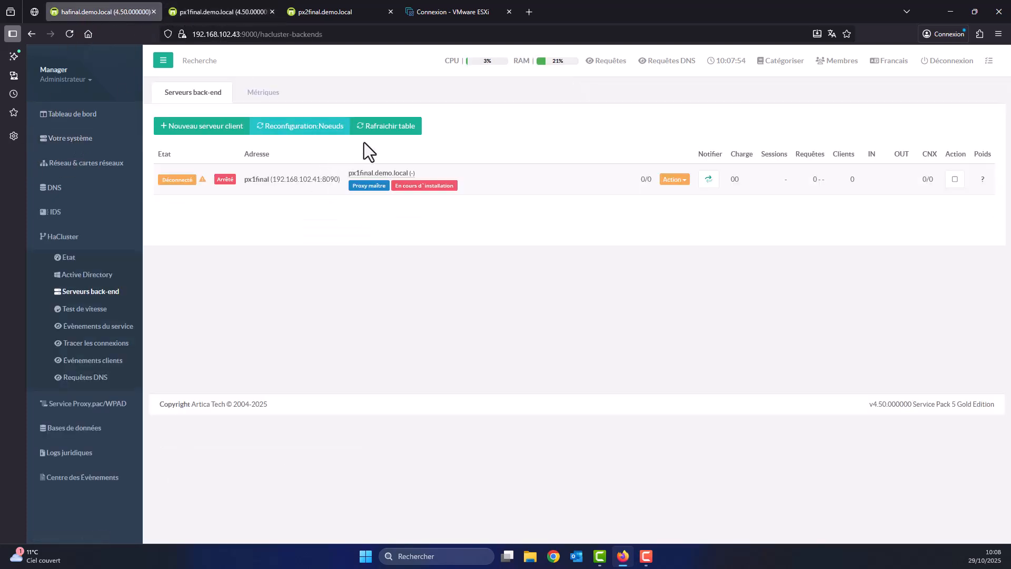
Refresh hafinal's back-end table and open px1final's proxy listening ports page.
{"action": "left_click", "coordinate": [385, 126]}
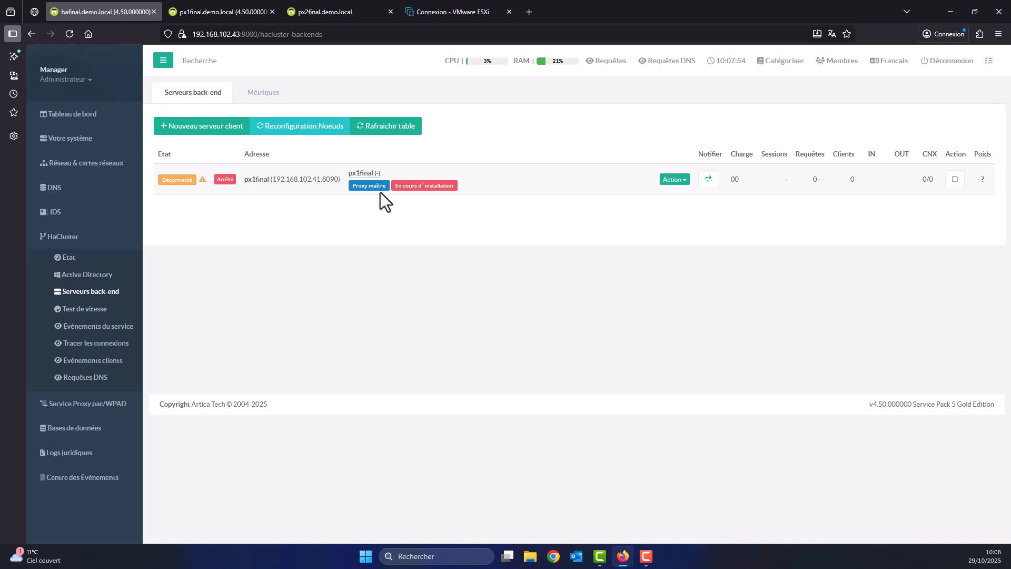
{"action": "left_click", "coordinate": [232, 11]}
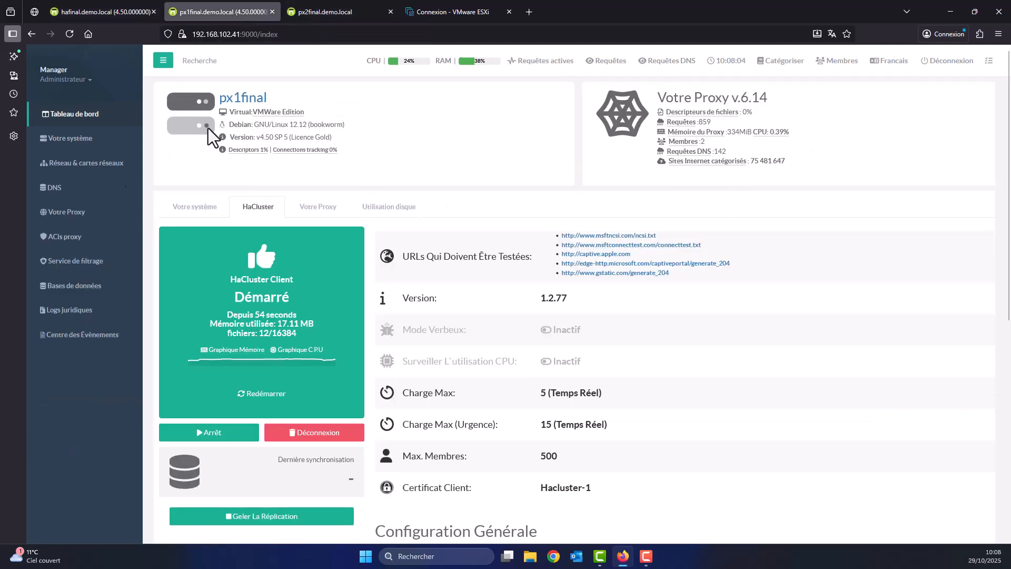
{"action": "left_click", "coordinate": [77, 213]}
{"action": "left_click", "coordinate": [87, 342]}
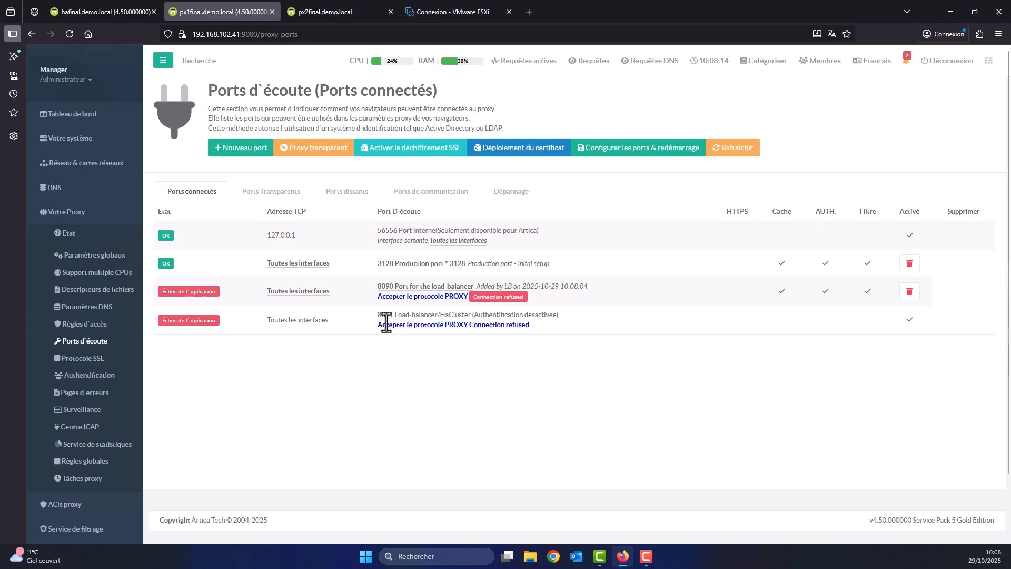
Review the px1final backend's global settings on hafinal, then go back to px1final's ports page.
{"action": "left_click", "coordinate": [97, 13]}
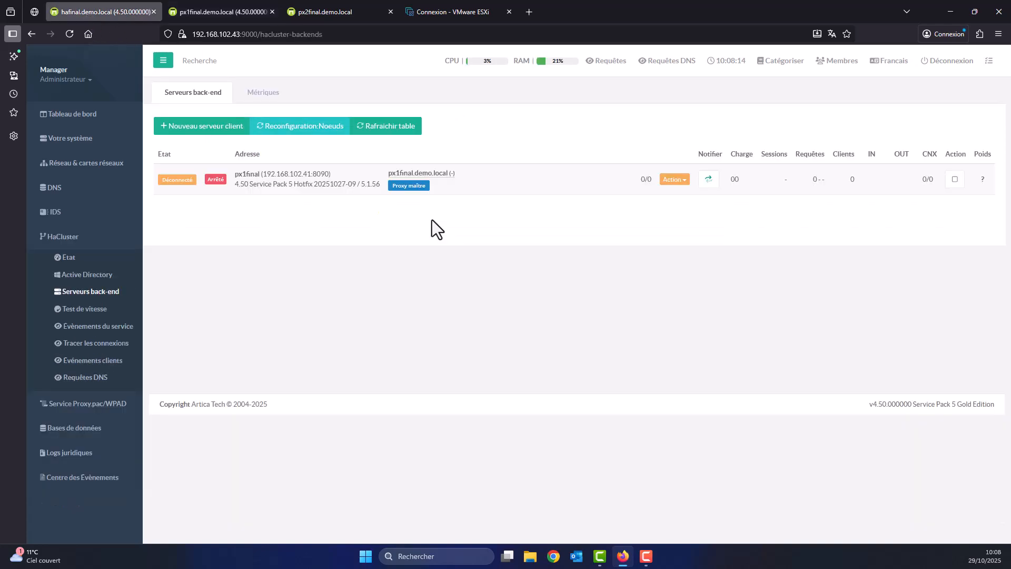
{"action": "left_click", "coordinate": [417, 182]}
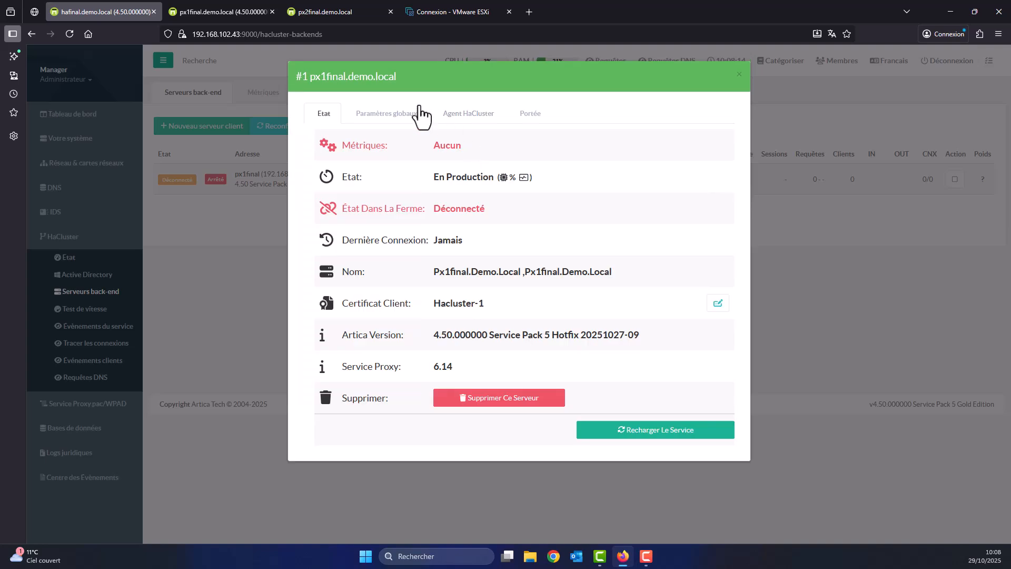
{"action": "left_click", "coordinate": [410, 115]}
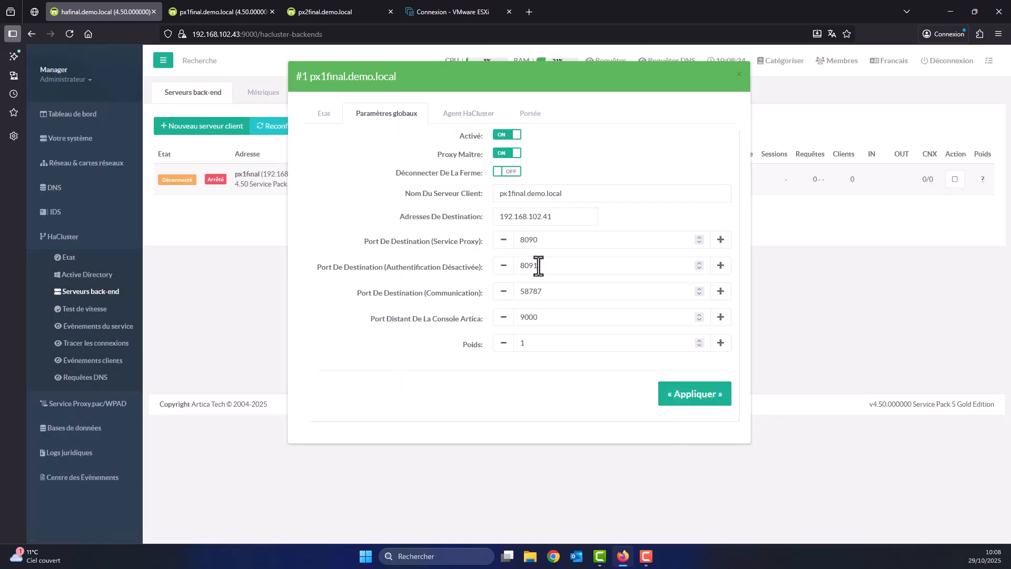
{"action": "left_click", "coordinate": [739, 75]}
{"action": "left_click", "coordinate": [191, 9]}
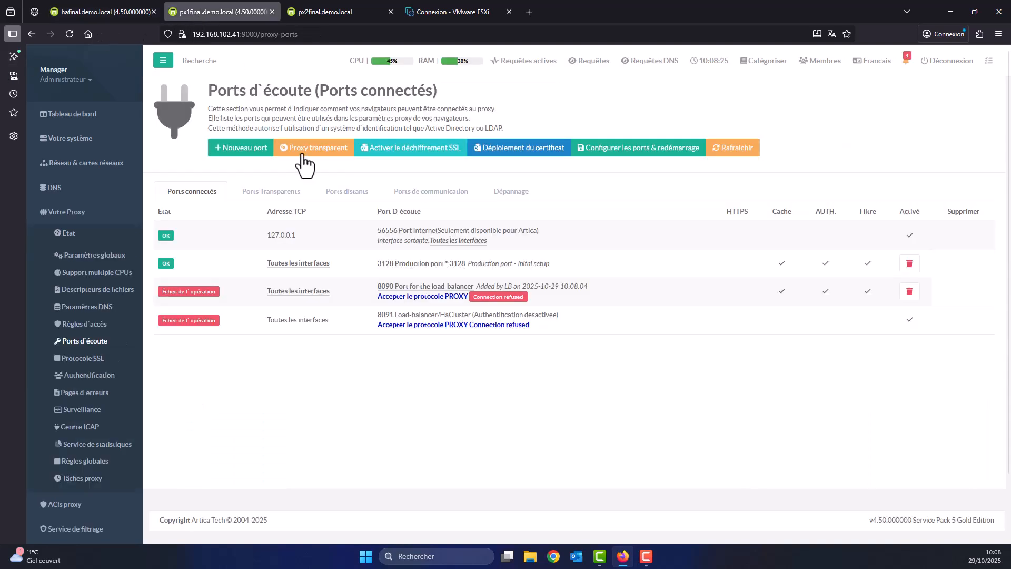
Reload px1final's connected ports until 8090 and 8091 show OK, then open its dashboard.
{"action": "left_click", "coordinate": [189, 192]}
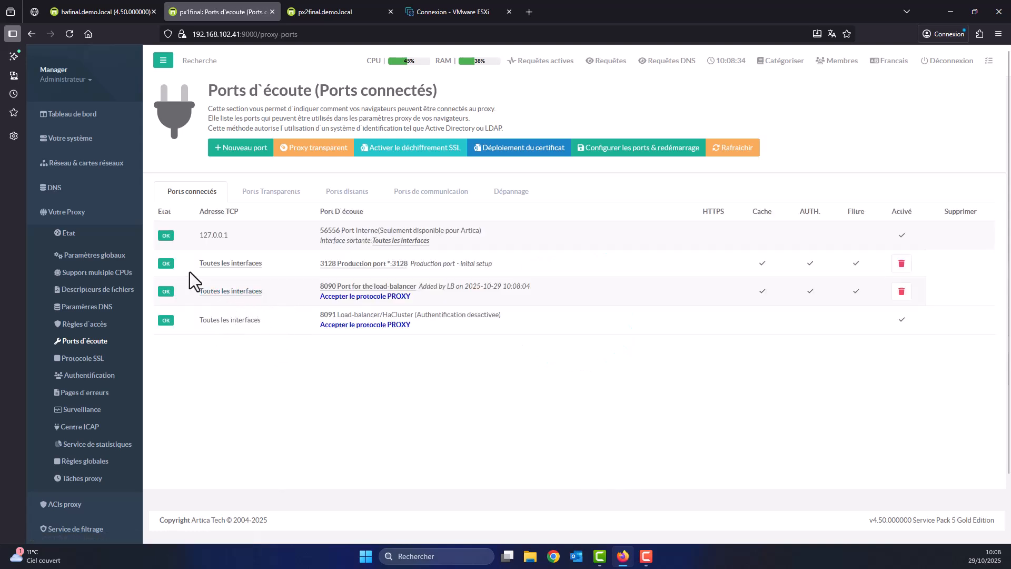
{"action": "left_click", "coordinate": [200, 192]}
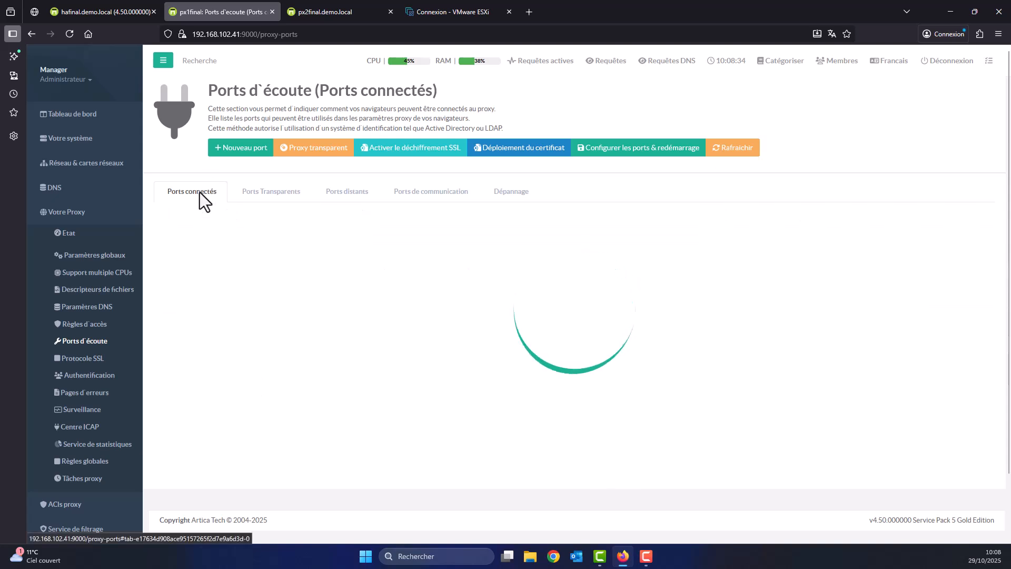
{"action": "left_click", "coordinate": [200, 189]}
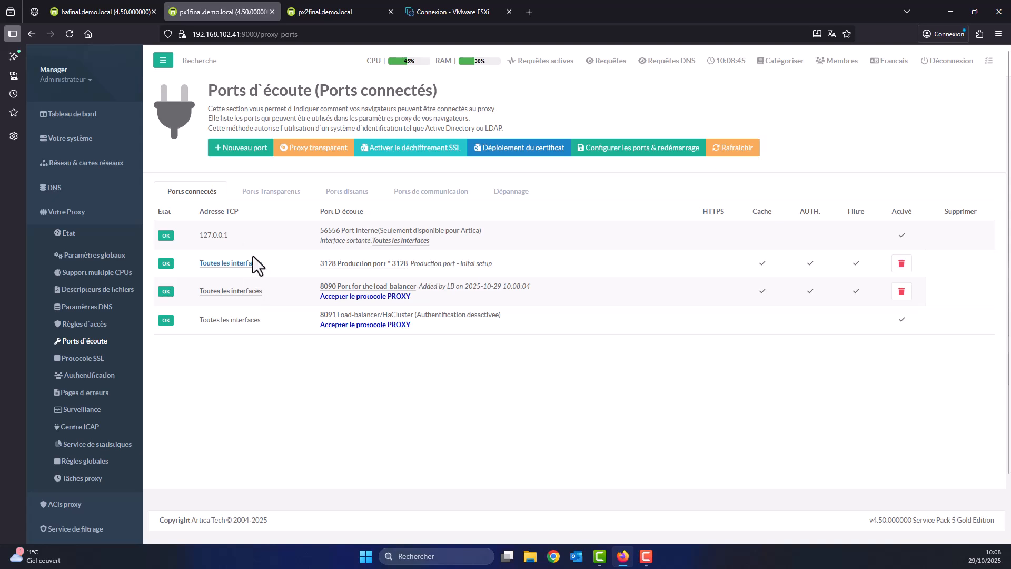
{"action": "left_click", "coordinate": [82, 117]}
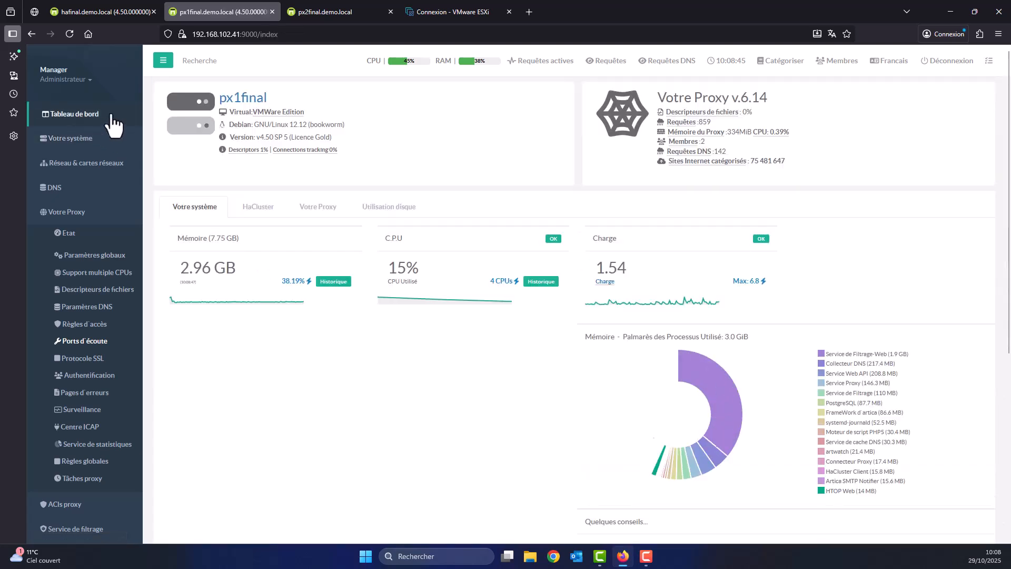
Review the '2 - Hors Service' connection error on px1final's HaCluster tab.
{"action": "left_click", "coordinate": [258, 209]}
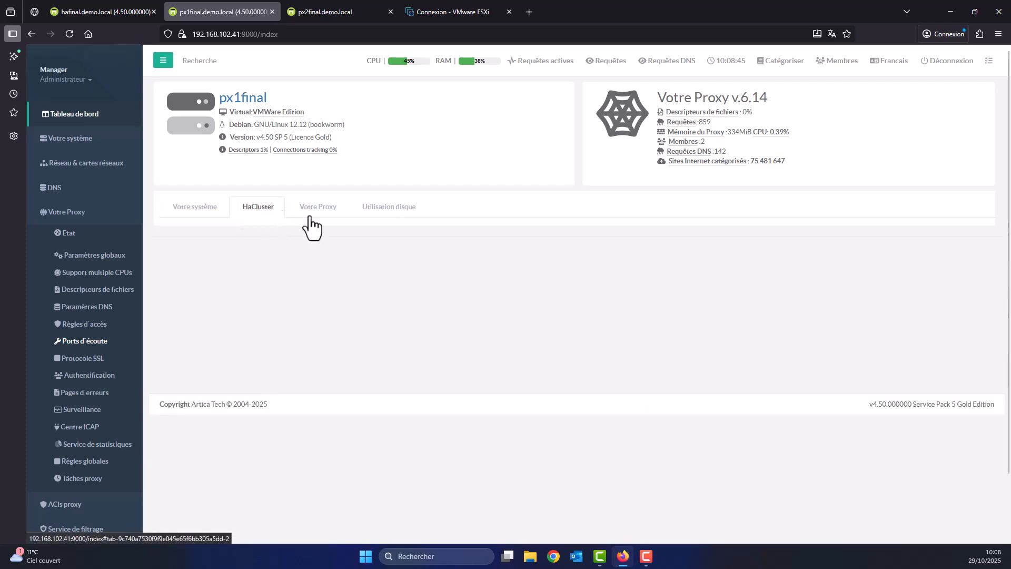
{"action": "scroll", "coordinate": [548, 330], "scroll_direction": "down", "scroll_amount": 3}
{"action": "scroll", "coordinate": [547, 331], "scroll_direction": "down", "scroll_amount": 5}
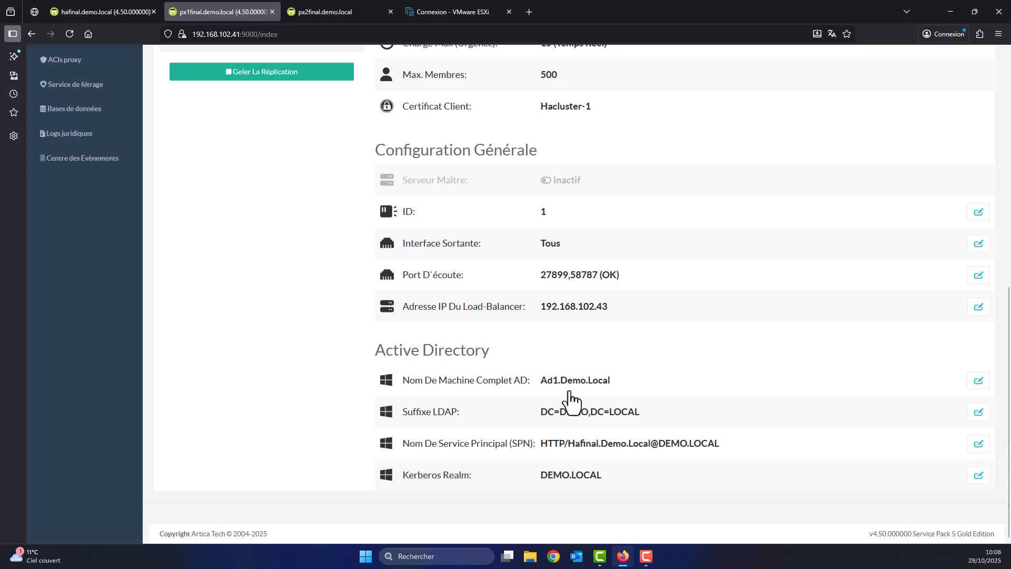
{"action": "scroll", "coordinate": [574, 451], "scroll_direction": "up", "scroll_amount": 8}
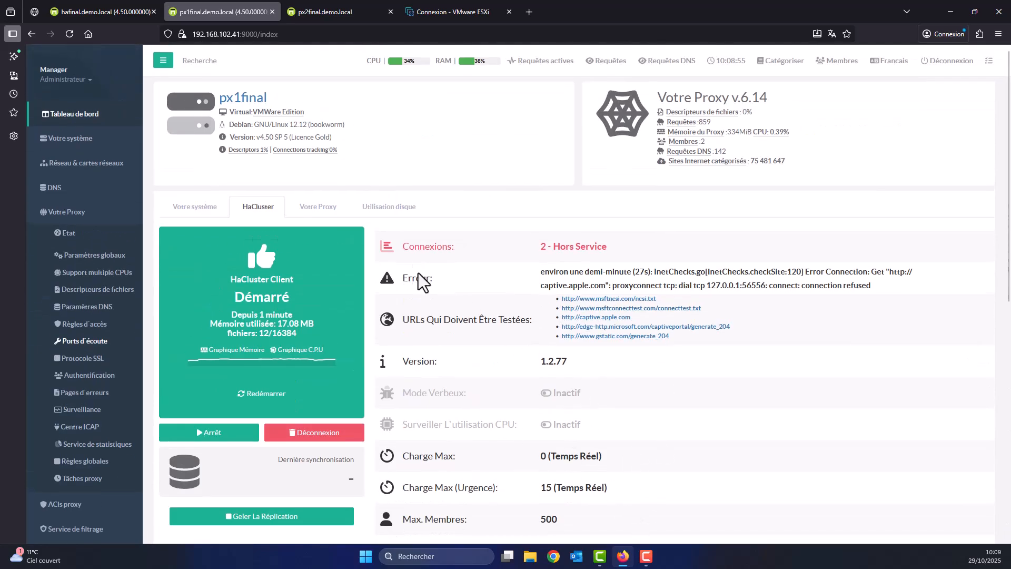
{"action": "left_click_drag", "start_coordinate": [408, 246], "coordinate": [586, 253]}
{"action": "left_click", "coordinate": [620, 251]}
Restart px1final's HaCluster Client so ports 27899,58787 report OK.
{"action": "left_click", "coordinate": [264, 396]}
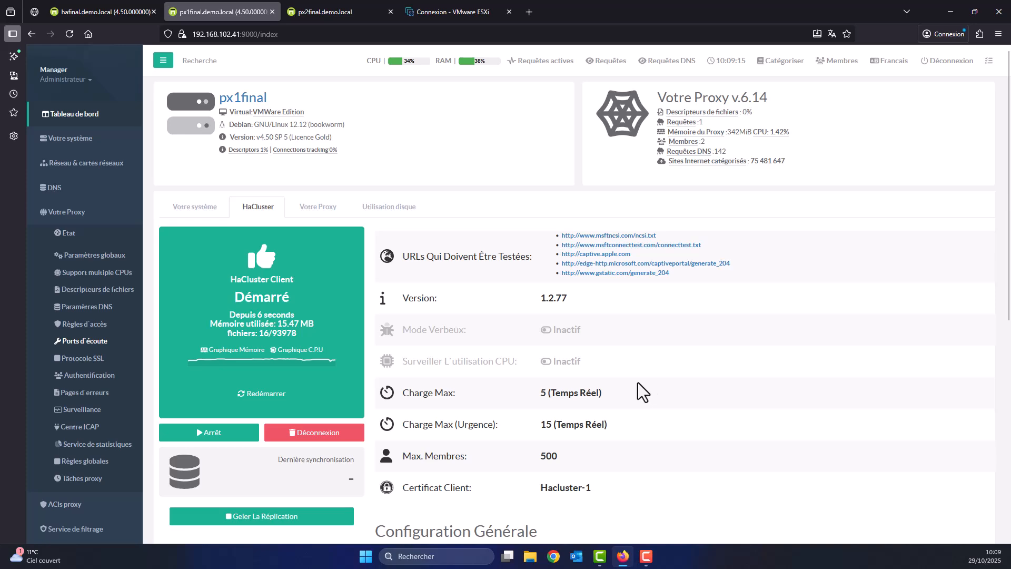
{"action": "scroll", "coordinate": [618, 397], "scroll_direction": "down", "scroll_amount": 7}
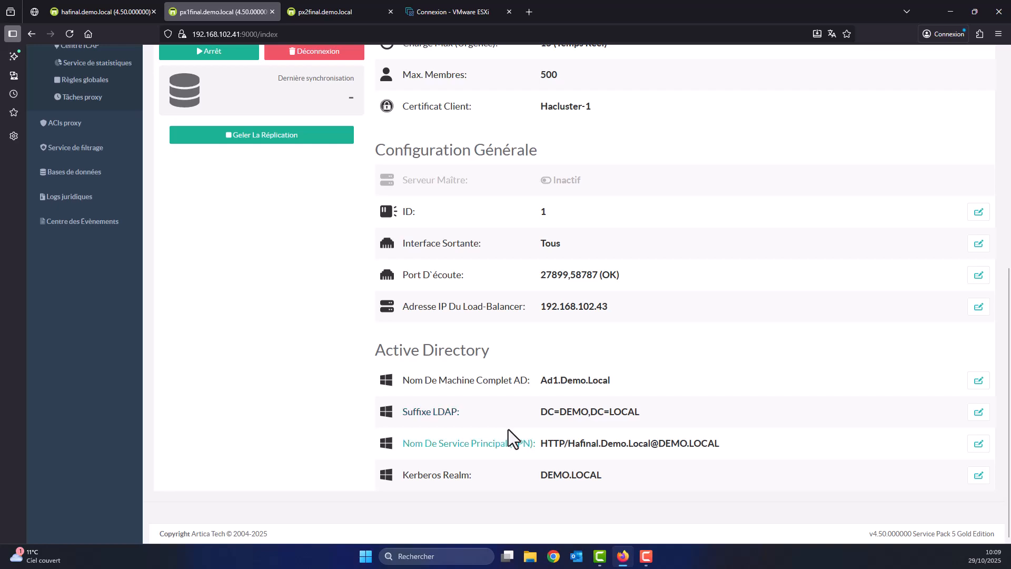
{"action": "scroll", "coordinate": [510, 440], "scroll_direction": "up", "scroll_amount": 3}
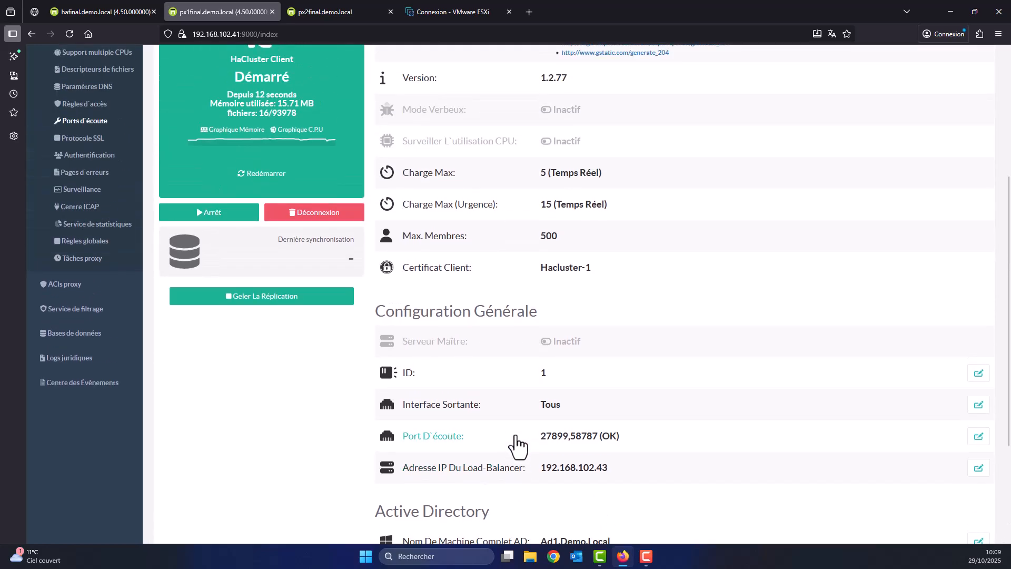
{"action": "scroll", "coordinate": [513, 439], "scroll_direction": "up", "scroll_amount": 4}
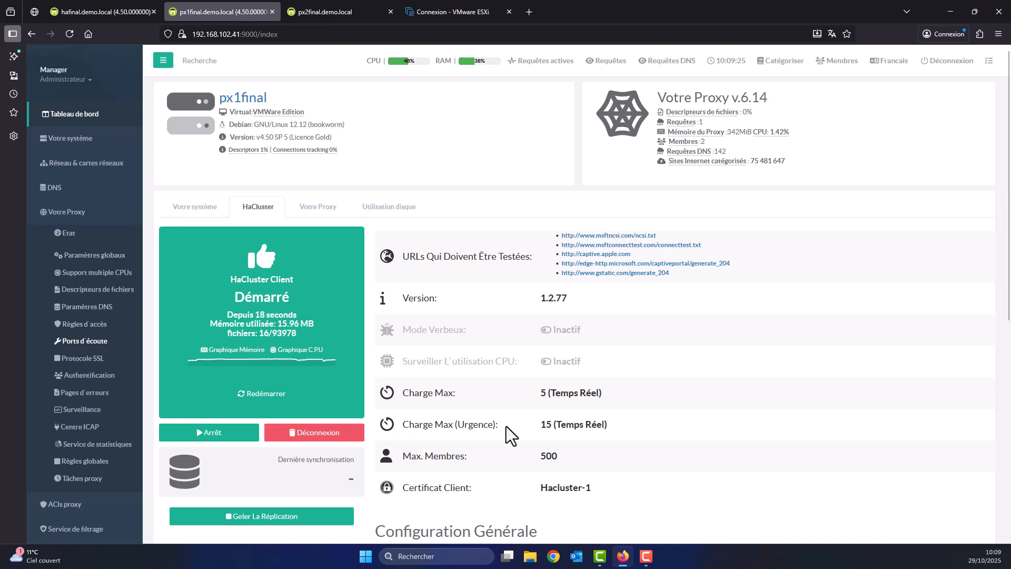
Refresh hafinal's back-end table, restart the load balancer, and confirm px1final is En production.
{"action": "left_click", "coordinate": [85, 14]}
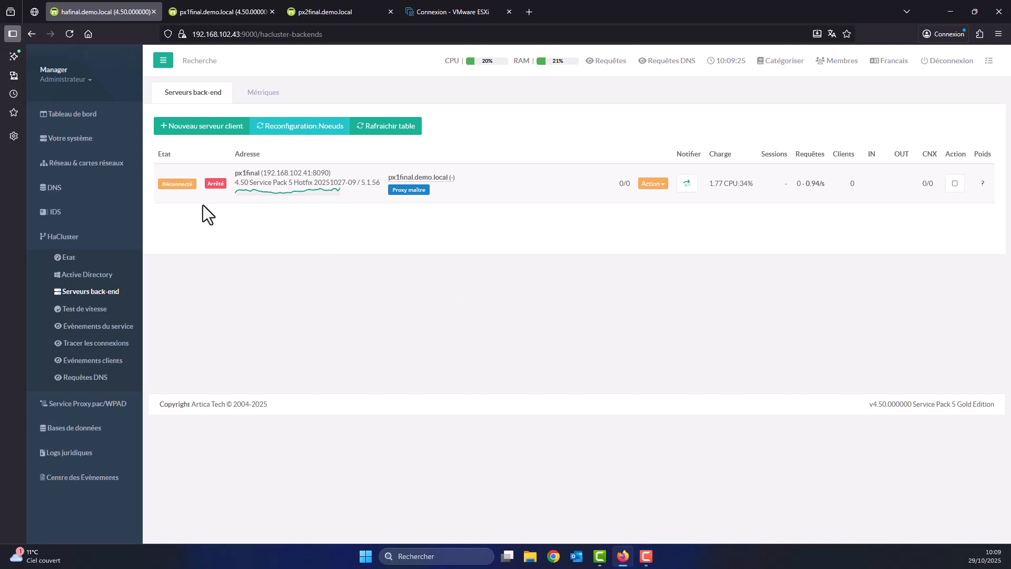
{"action": "left_click", "coordinate": [385, 133]}
{"action": "left_click", "coordinate": [64, 258]}
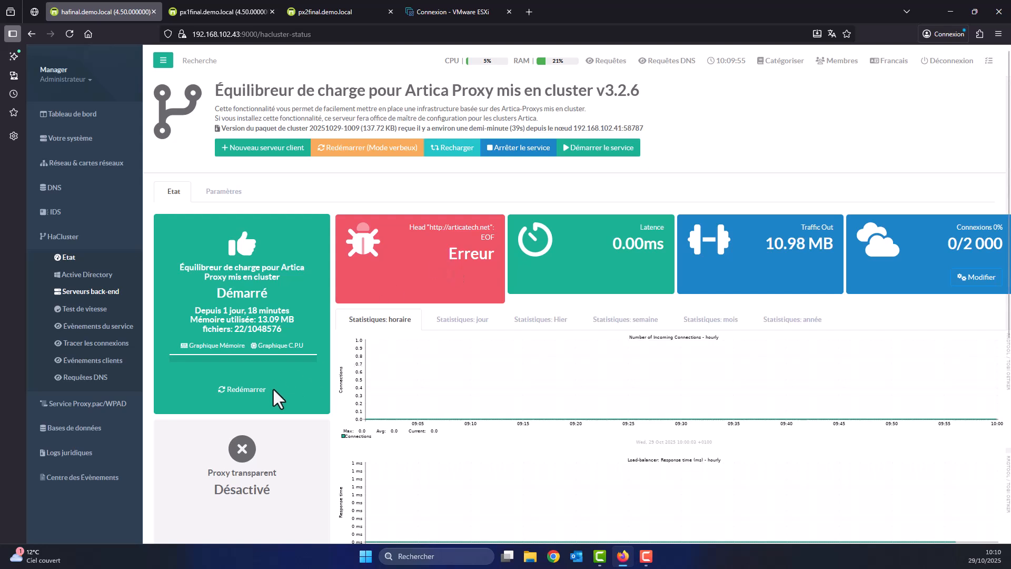
{"action": "left_click", "coordinate": [244, 391]}
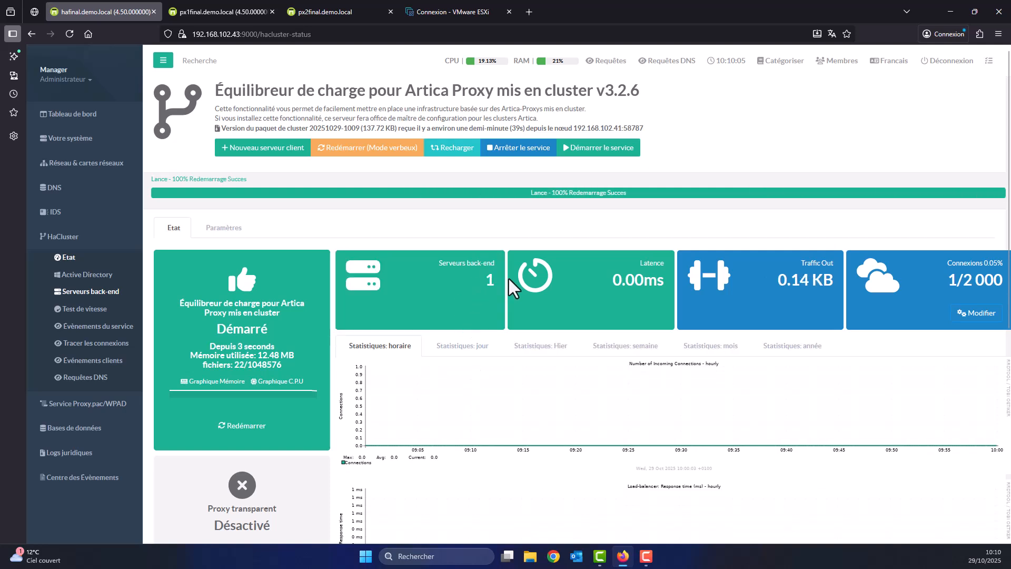
{"action": "left_click", "coordinate": [80, 294]}
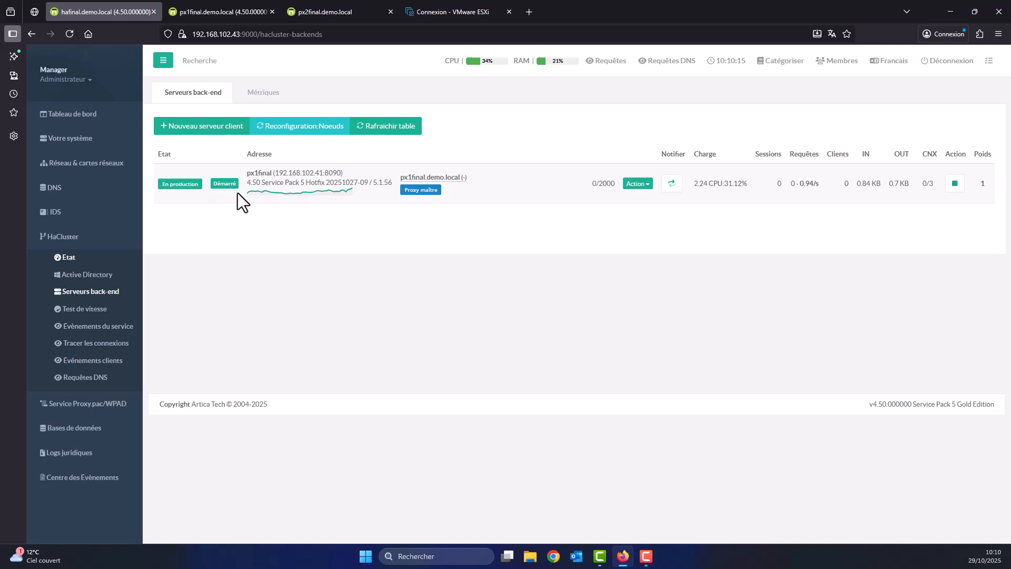
{"action": "left_click_drag", "start_coordinate": [399, 192], "coordinate": [432, 190]}
Log in to the px2final console with the administrator account, then return to hafinal's back-end list.
{"action": "left_click", "coordinate": [492, 265]}
{"action": "left_click", "coordinate": [334, 5]}
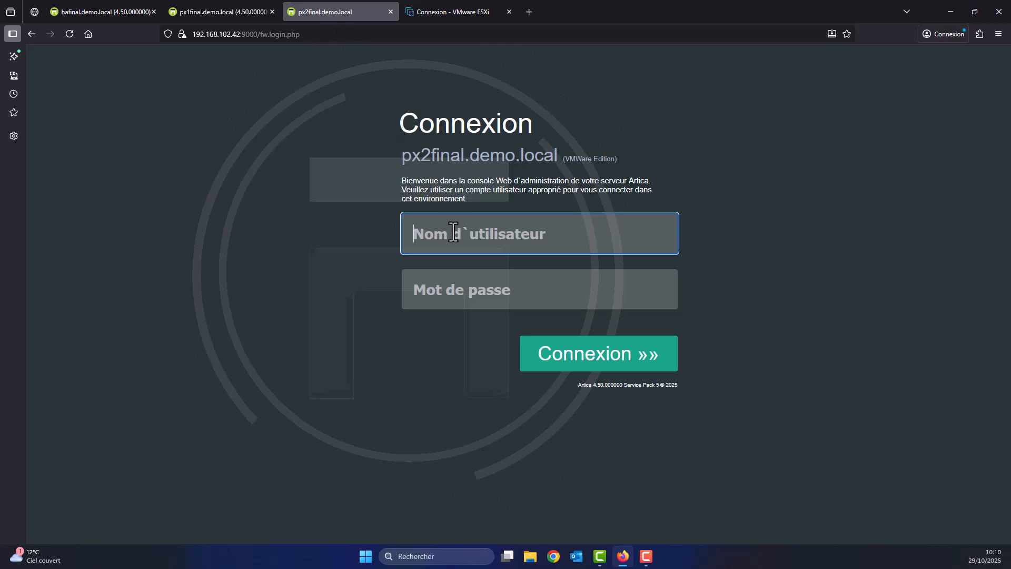
{"action": "type", "text": "Manager"}
{"action": "key", "text": "Tab"}
{"action": "type", "text": "******"}
{"action": "key", "text": "Return"}
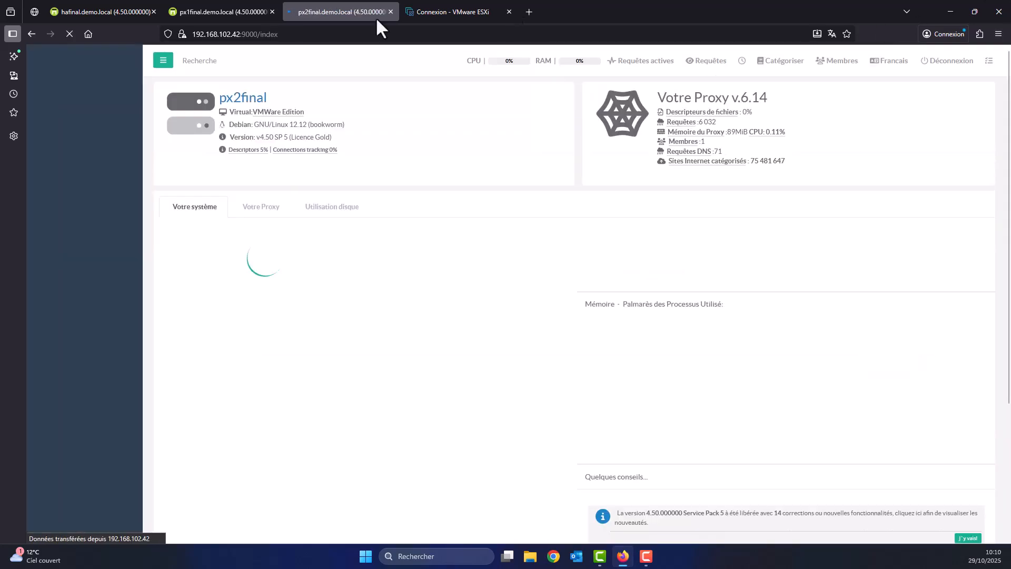
{"action": "left_click", "coordinate": [112, 11]}
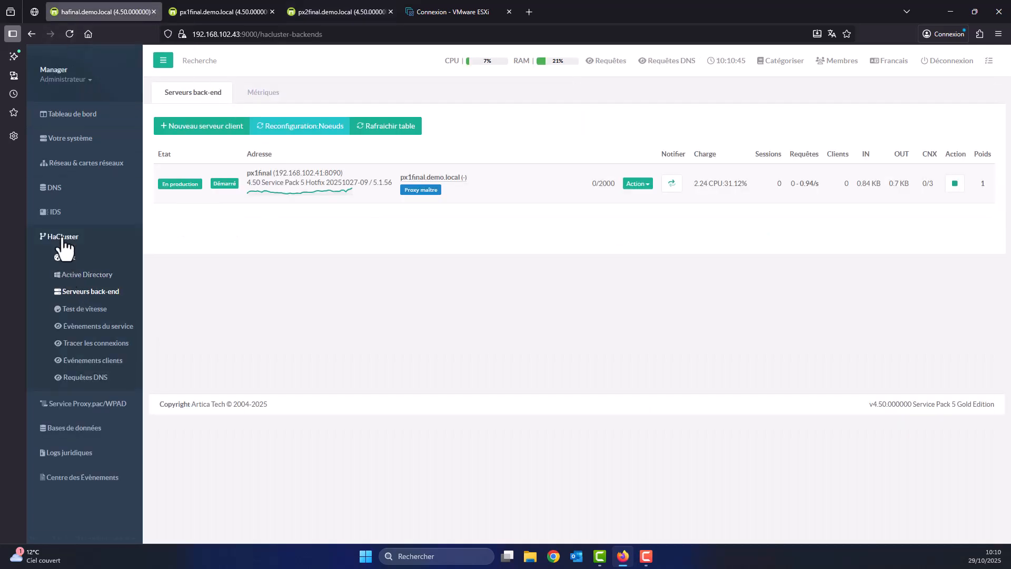
Start a new client server named px2final.demo.local with destination address 192.168.102.42.
{"action": "left_click", "coordinate": [192, 129]}
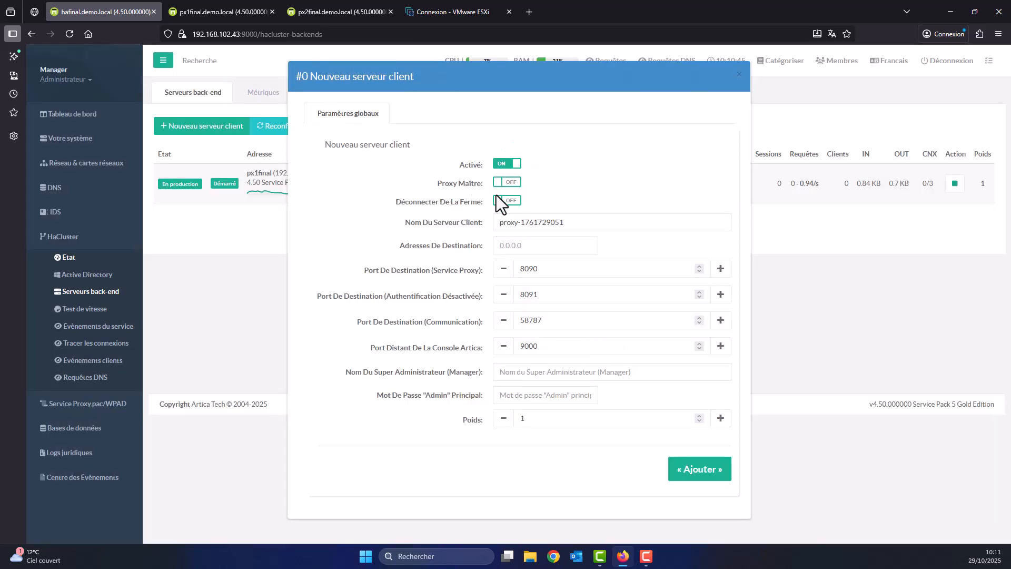
{"action": "left_click_drag", "start_coordinate": [580, 222], "coordinate": [478, 237]}
{"action": "type", "text": "p"}
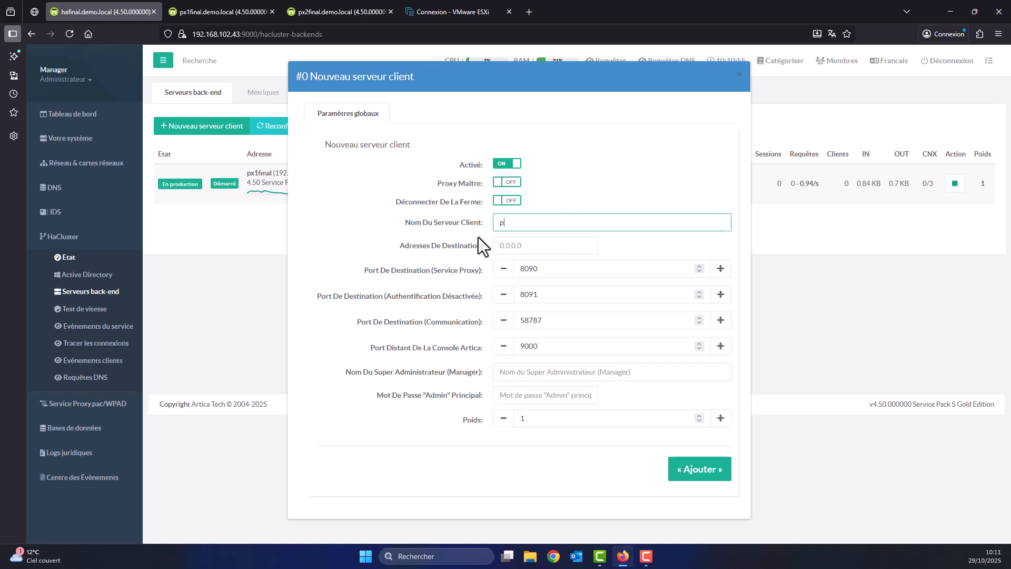
{"action": "type", "text": "x2final.demo.local"}
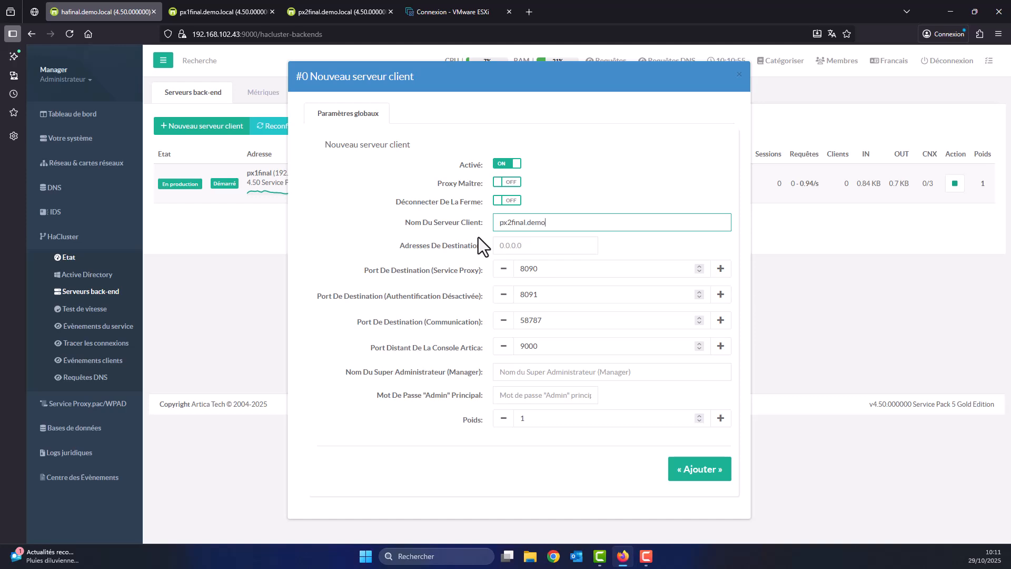
{"action": "key", "text": "Tab"}
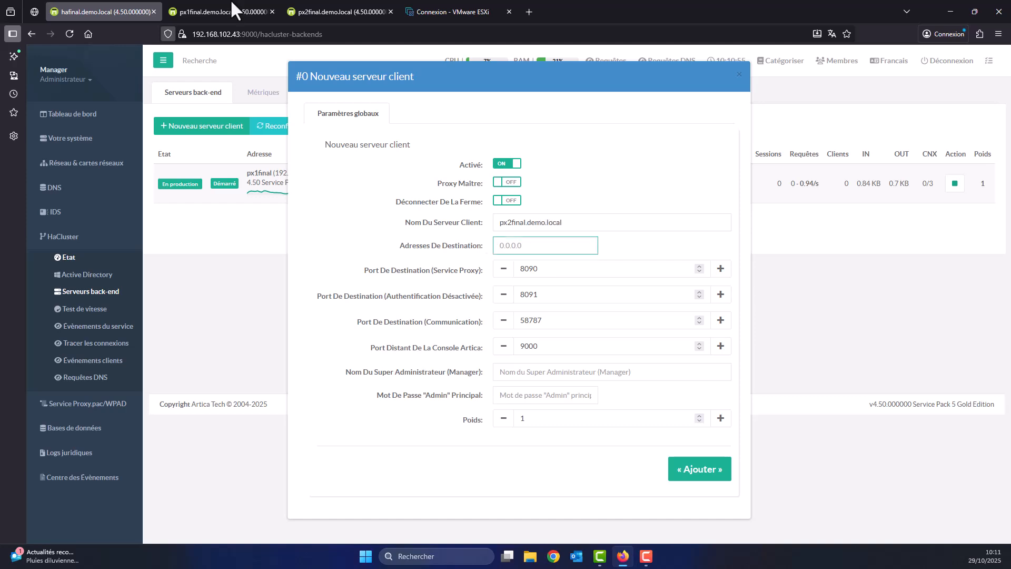
{"action": "left_click", "coordinate": [327, 4]}
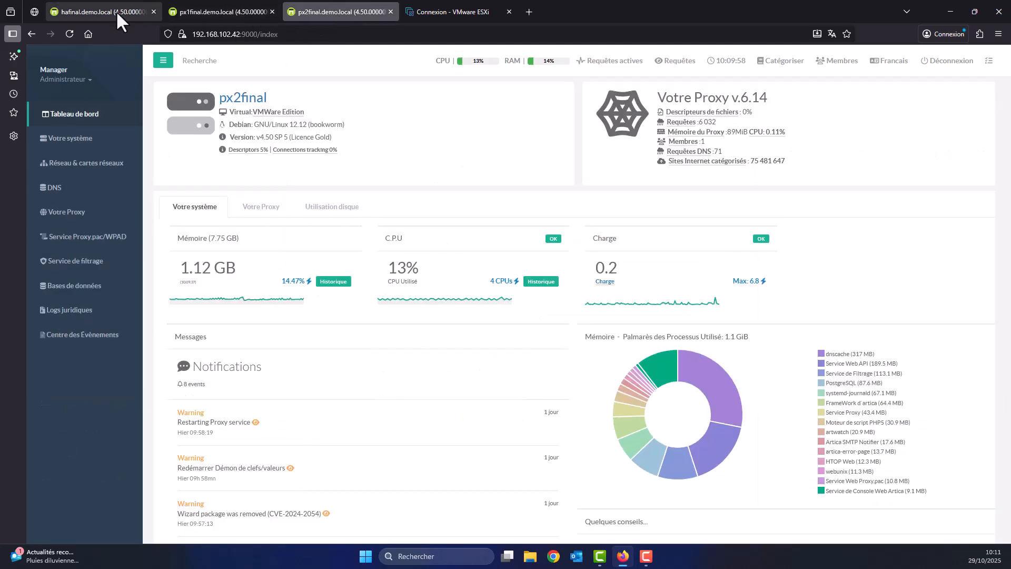
{"action": "left_click", "coordinate": [116, 11]}
{"action": "type", "text": "192.168.102.42"}
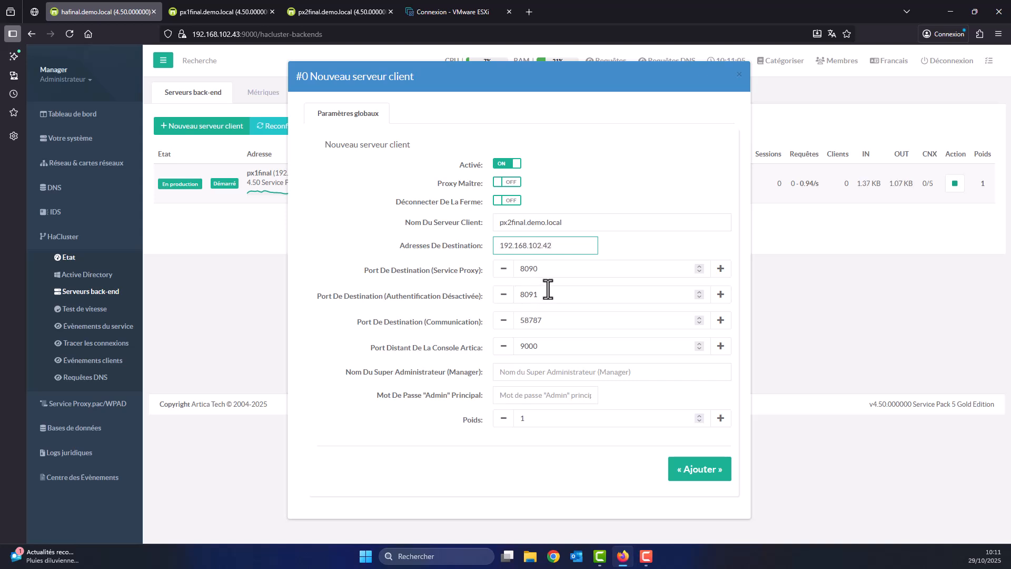
Enter the super administrator name and password, and add px2final as a back-end server.
{"action": "left_click", "coordinate": [552, 373]}
{"action": "type", "text": "Manager"}
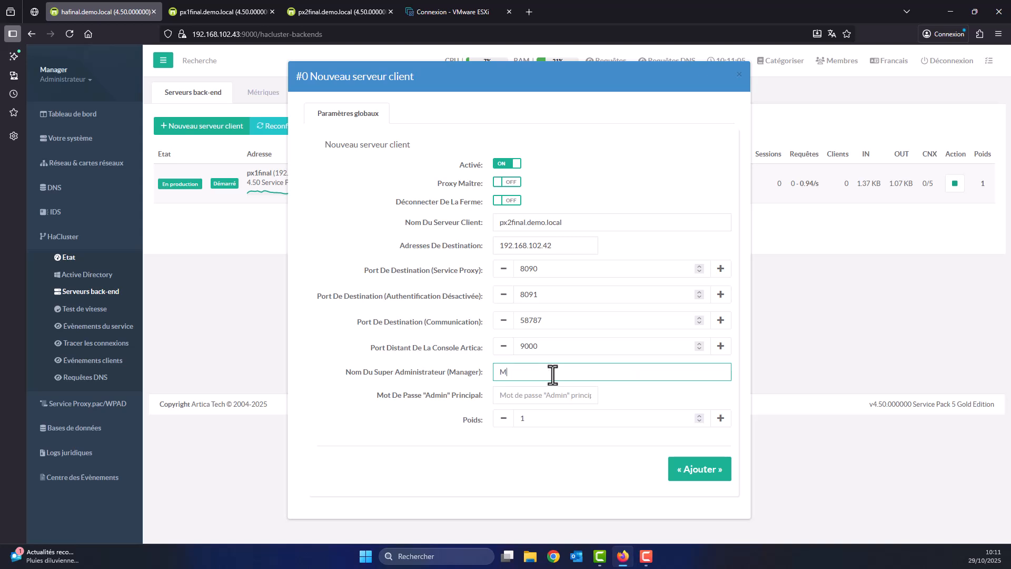
{"action": "key", "text": "Tab"}
{"action": "type", "text": "••••••"}
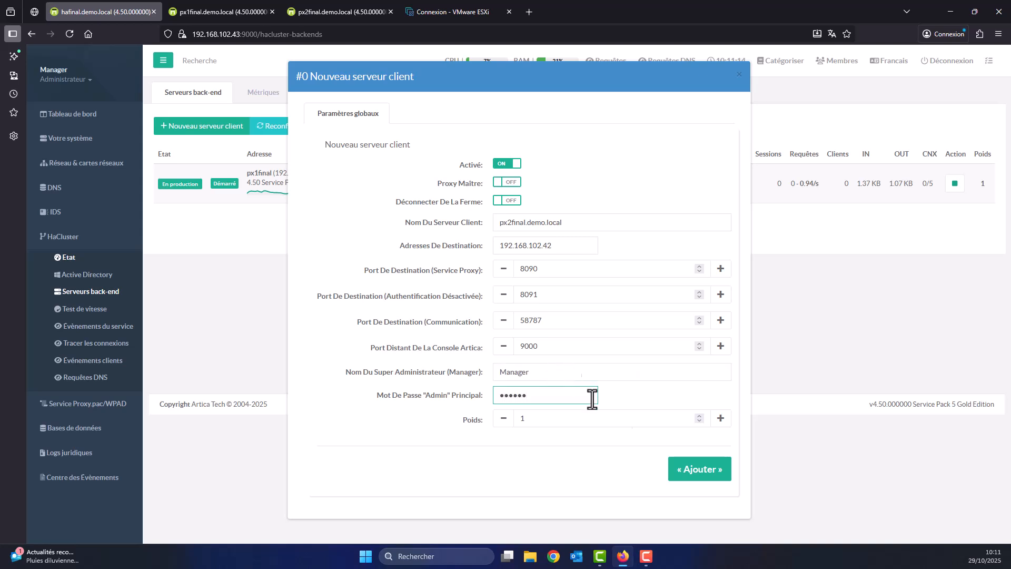
{"action": "left_click", "coordinate": [702, 472]}
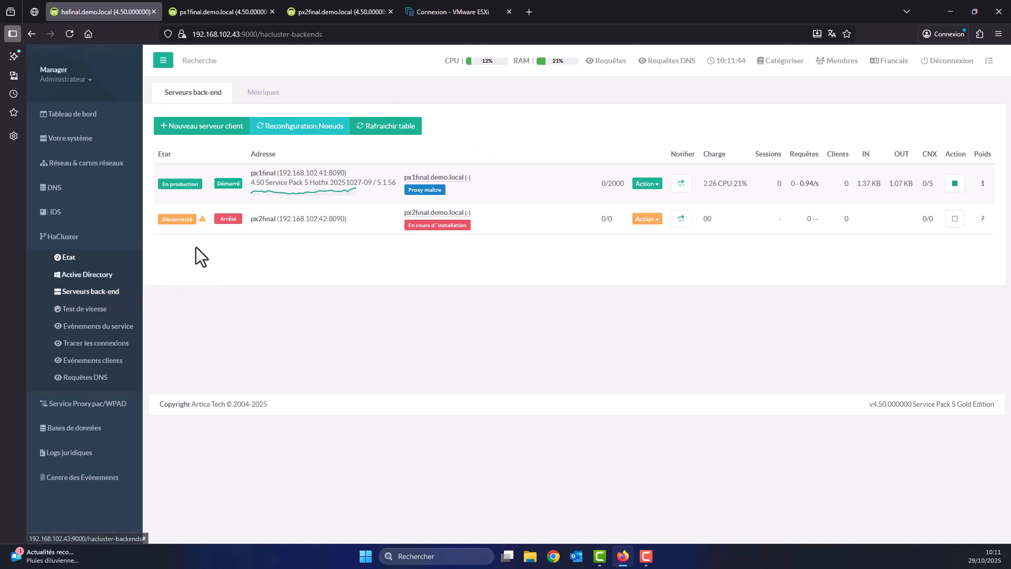
Refresh hafinal's back-end table, then reload px2final and view its HaCluster client status.
{"action": "left_click", "coordinate": [411, 127]}
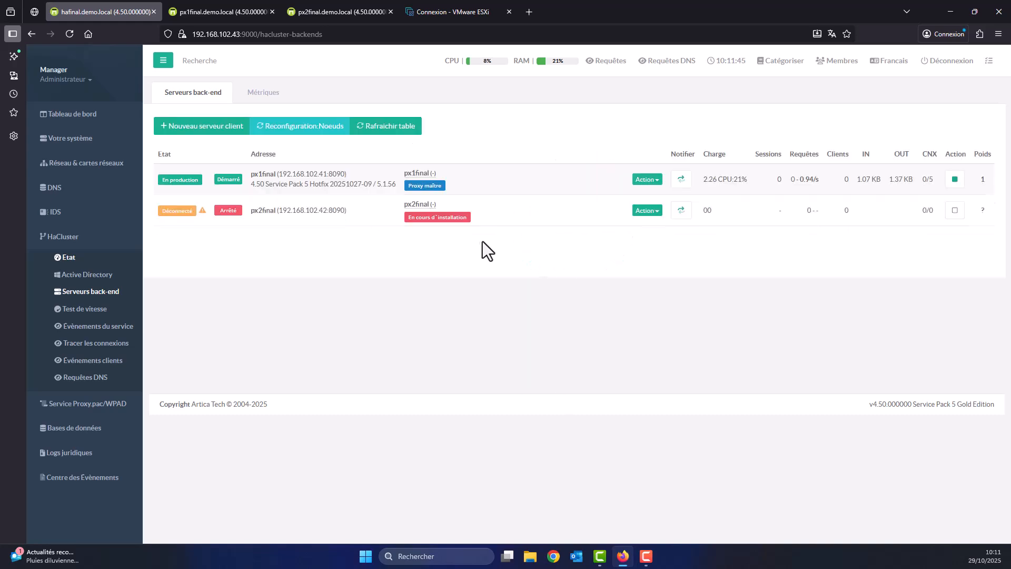
{"action": "left_click", "coordinate": [337, 13]}
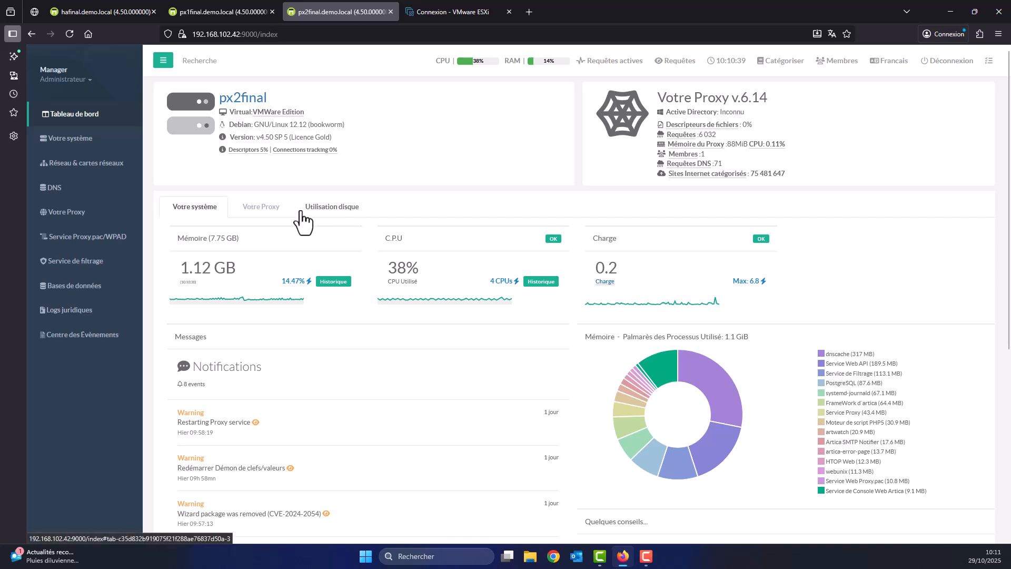
{"action": "left_click", "coordinate": [70, 34]}
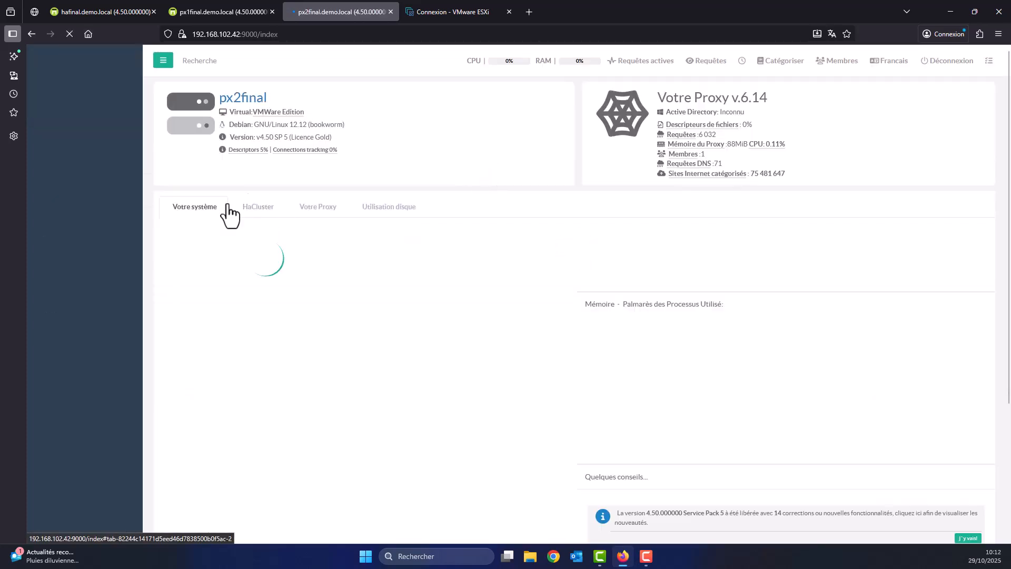
{"action": "left_click", "coordinate": [260, 219]}
{"action": "scroll", "coordinate": [529, 253], "scroll_direction": "down", "scroll_amount": 8}
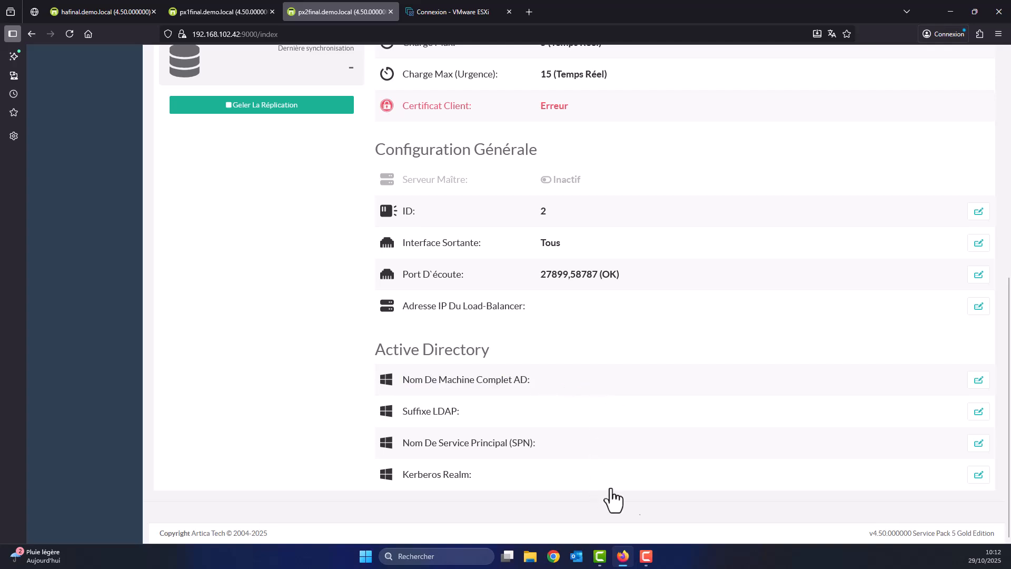
{"action": "scroll", "coordinate": [601, 414], "scroll_direction": "up", "scroll_amount": 8}
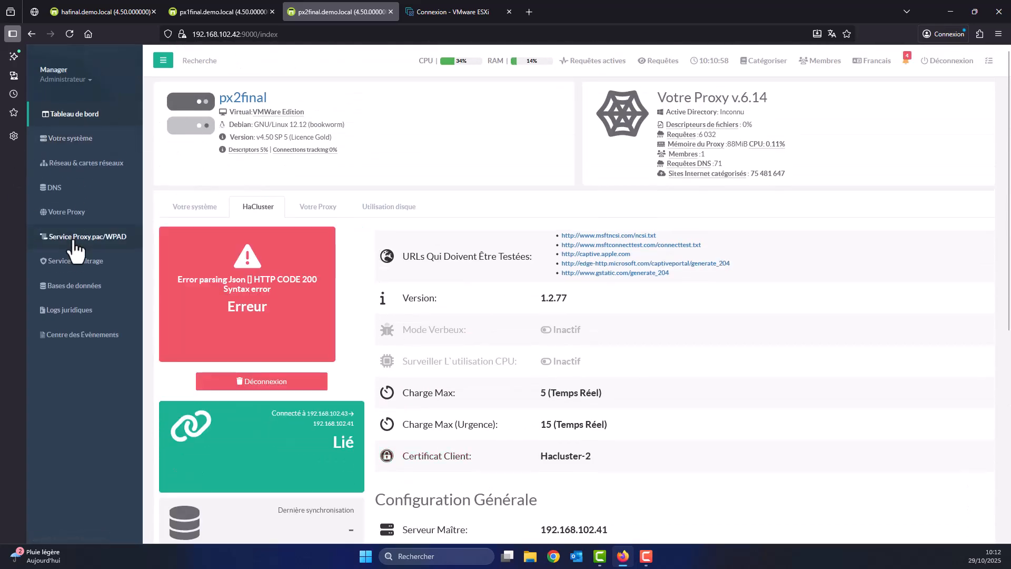
Check px2final's proxy listening ports, then reopen its HaCluster status showing master 192.168.102.41.
{"action": "left_click", "coordinate": [67, 217]}
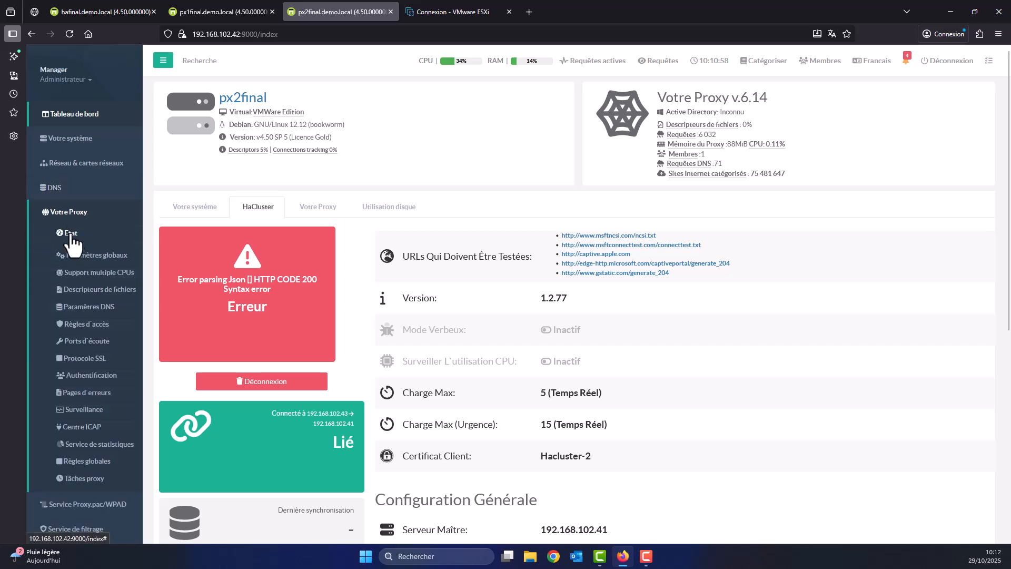
{"action": "left_click", "coordinate": [84, 342]}
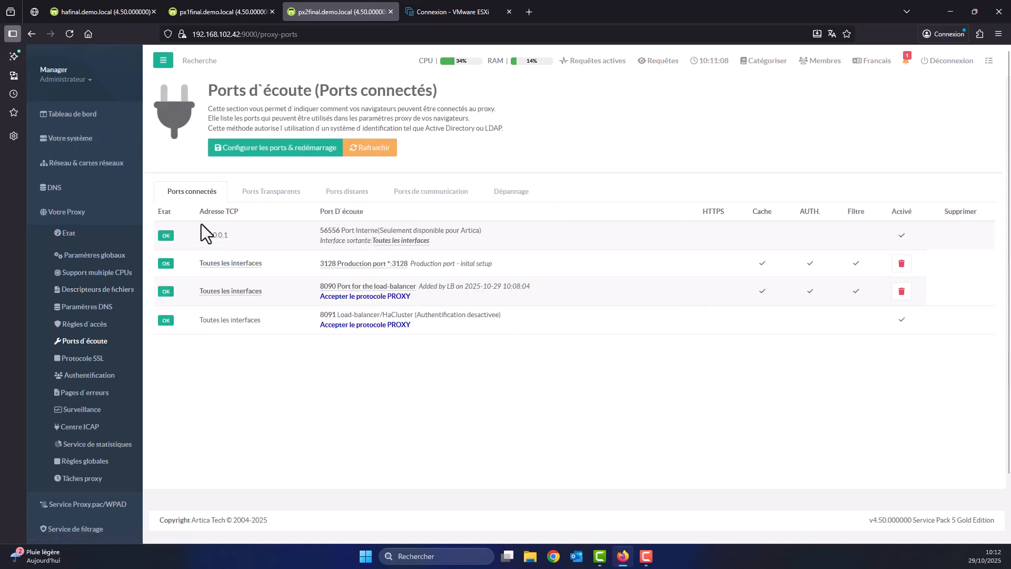
{"action": "left_click", "coordinate": [96, 122]}
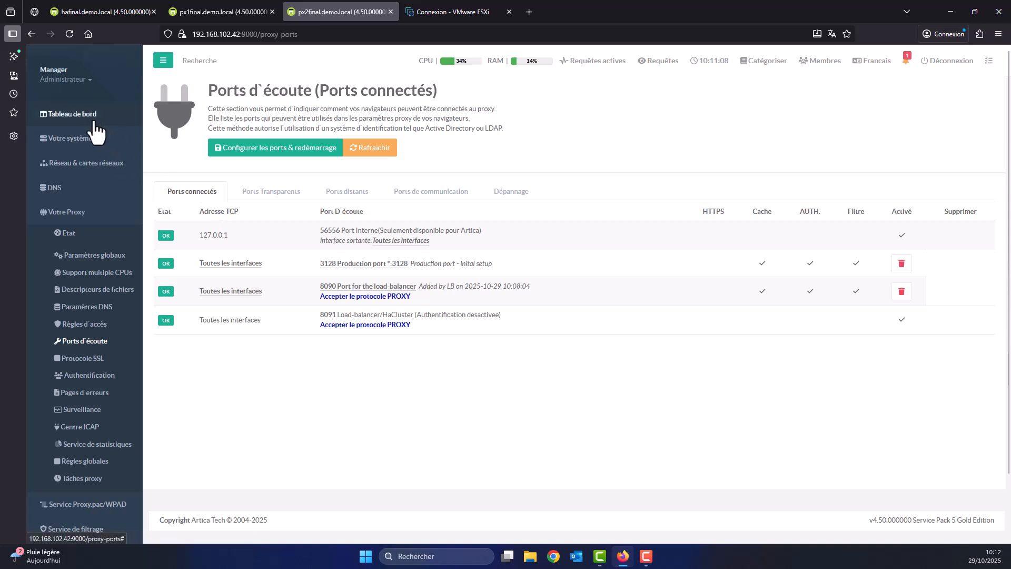
{"action": "left_click", "coordinate": [64, 117]}
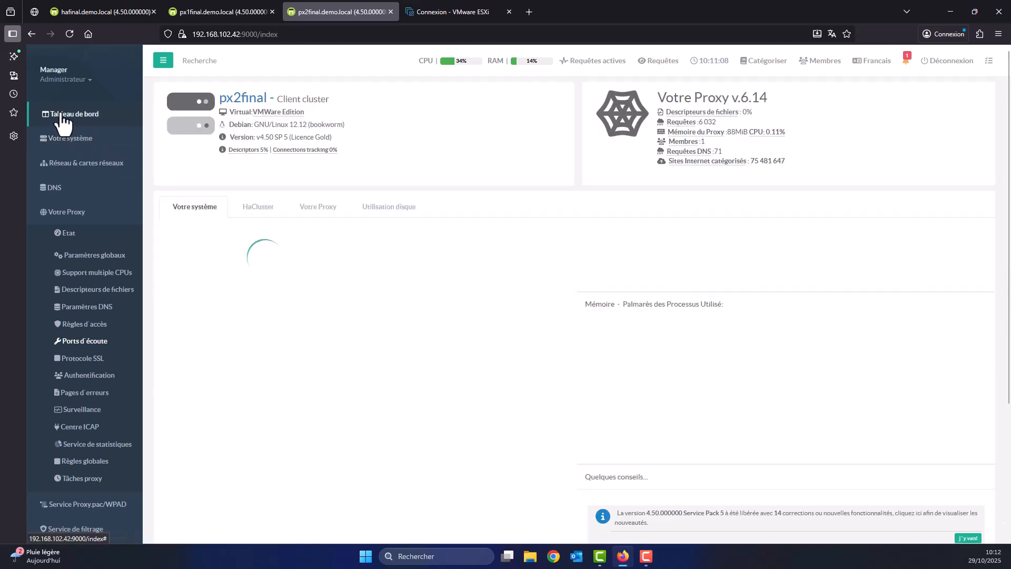
{"action": "left_click", "coordinate": [258, 208]}
{"action": "scroll", "coordinate": [473, 321], "scroll_direction": "down", "scroll_amount": 5}
{"action": "scroll", "coordinate": [473, 323], "scroll_direction": "down", "scroll_amount": 2}
{"action": "scroll", "coordinate": [467, 366], "scroll_direction": "up", "scroll_amount": 4}
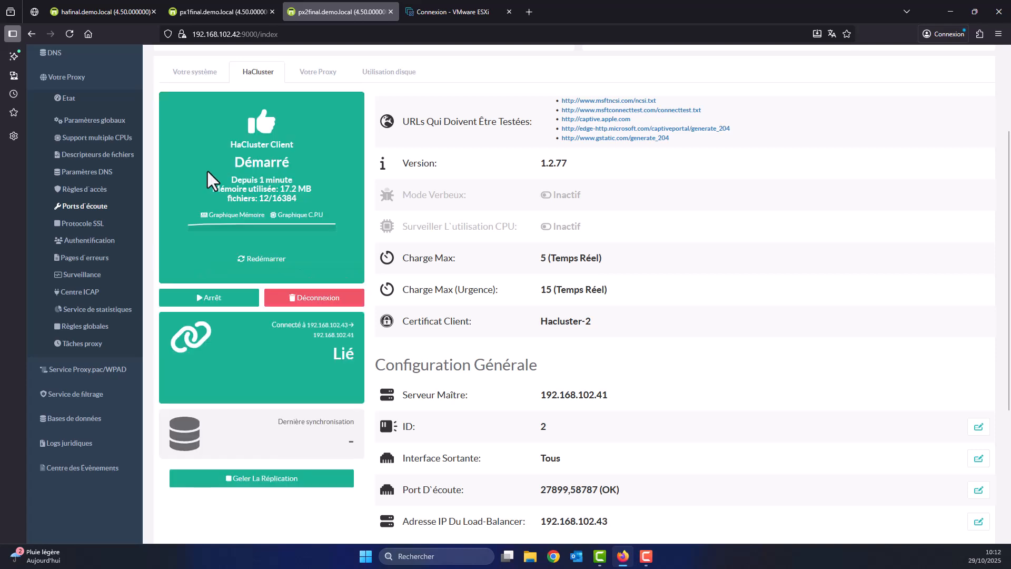
Refresh hafinal's back-end servers table and restart the load-balancer service.
{"action": "left_click", "coordinate": [75, 15]}
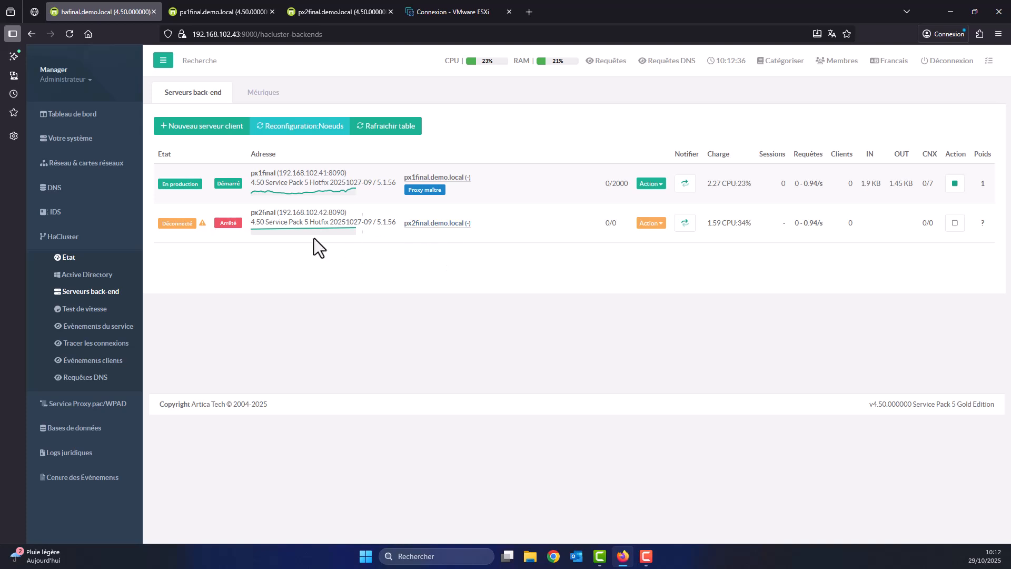
{"action": "left_click", "coordinate": [392, 132]}
{"action": "left_click", "coordinate": [62, 258]}
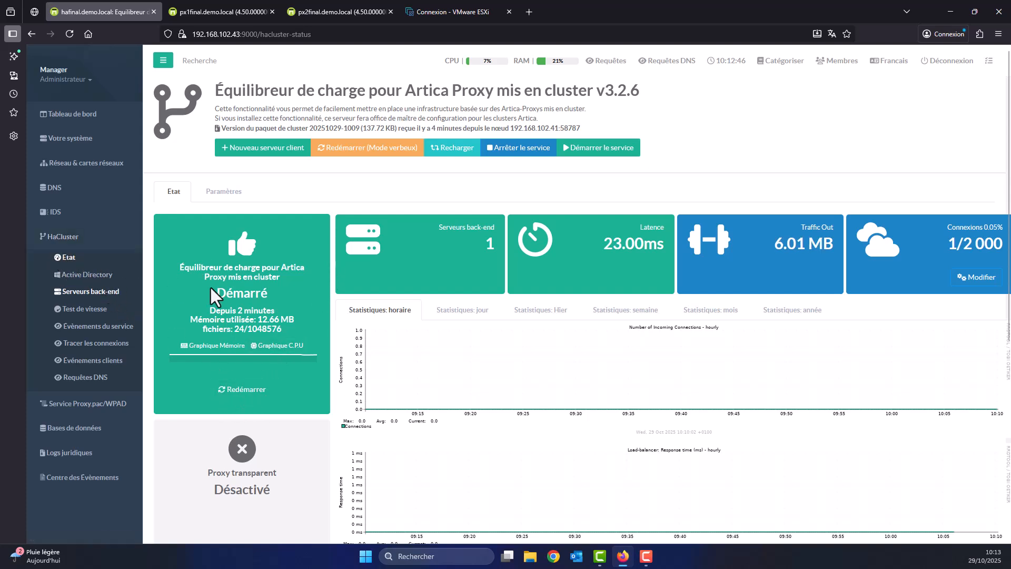
{"action": "left_click", "coordinate": [285, 389]}
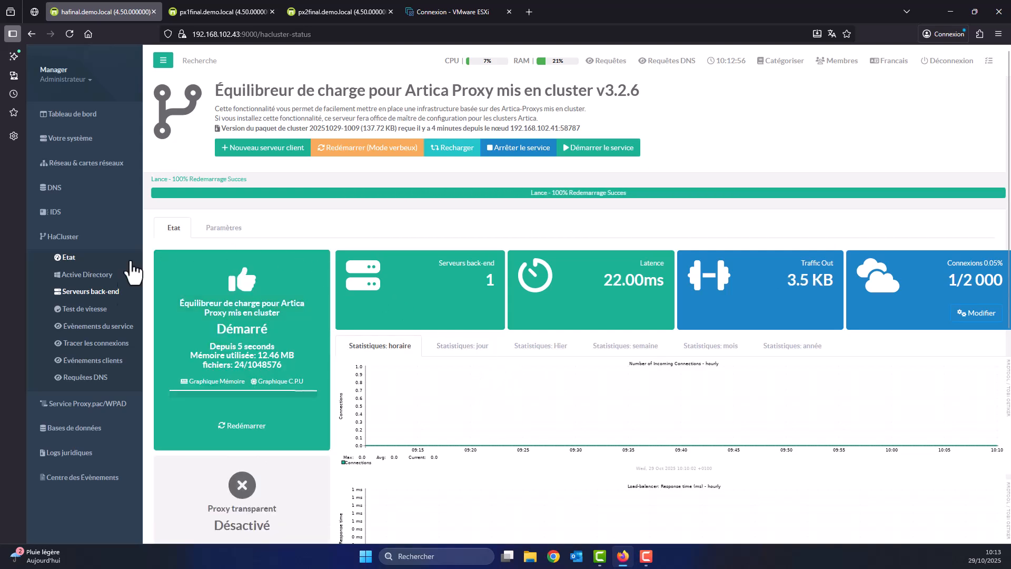
Recheck hafinal's back-end table, which still shows px2final disconnected and stopped.
{"action": "left_click", "coordinate": [91, 291]}
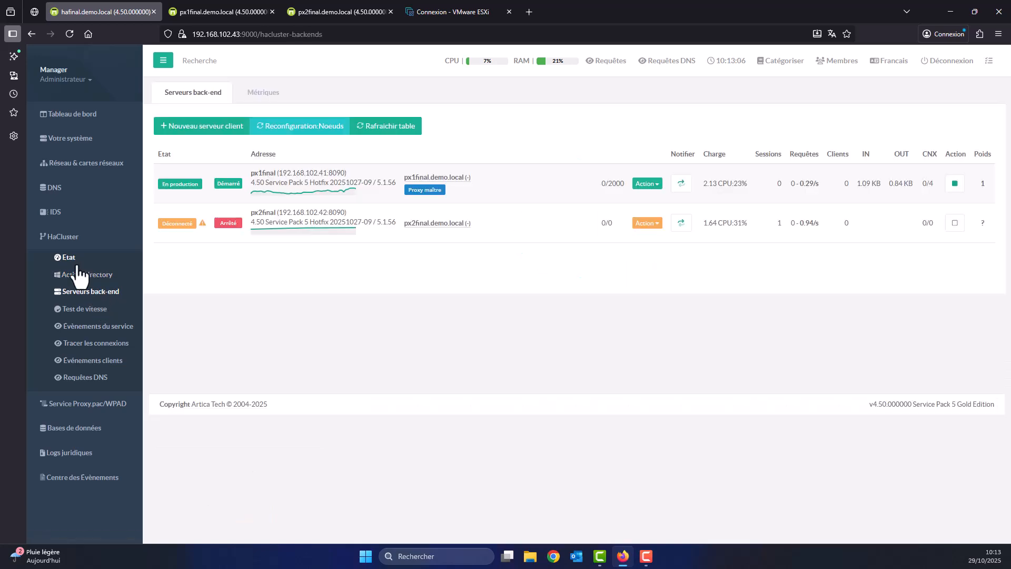
{"action": "left_click", "coordinate": [66, 258]}
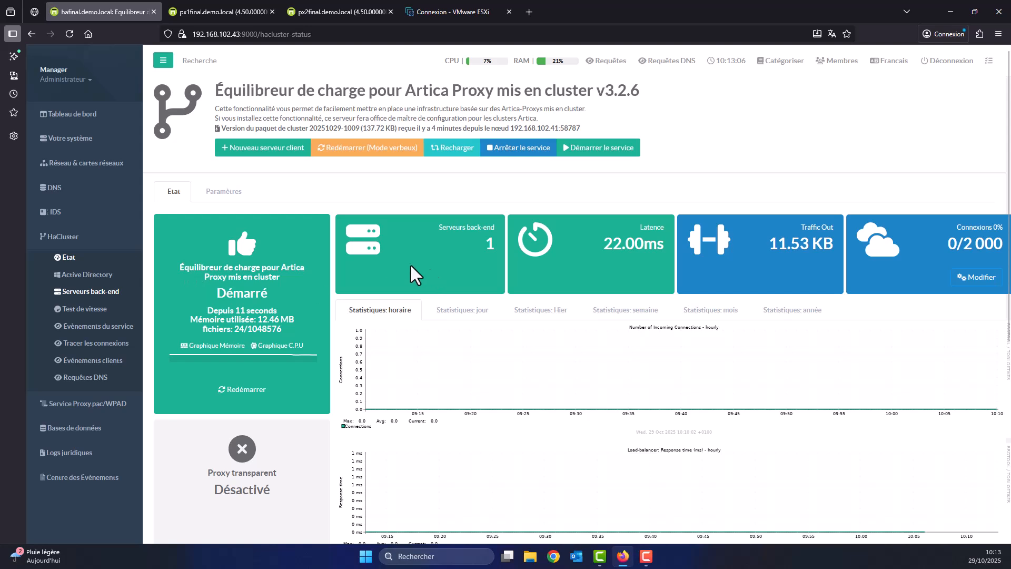
{"action": "left_click", "coordinate": [88, 292]}
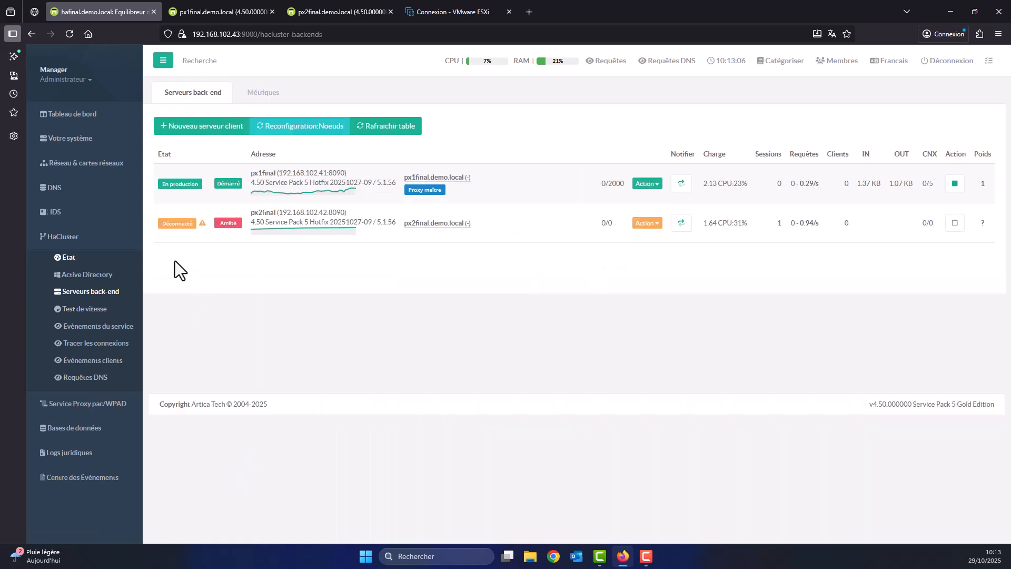
{"action": "left_click", "coordinate": [69, 139]}
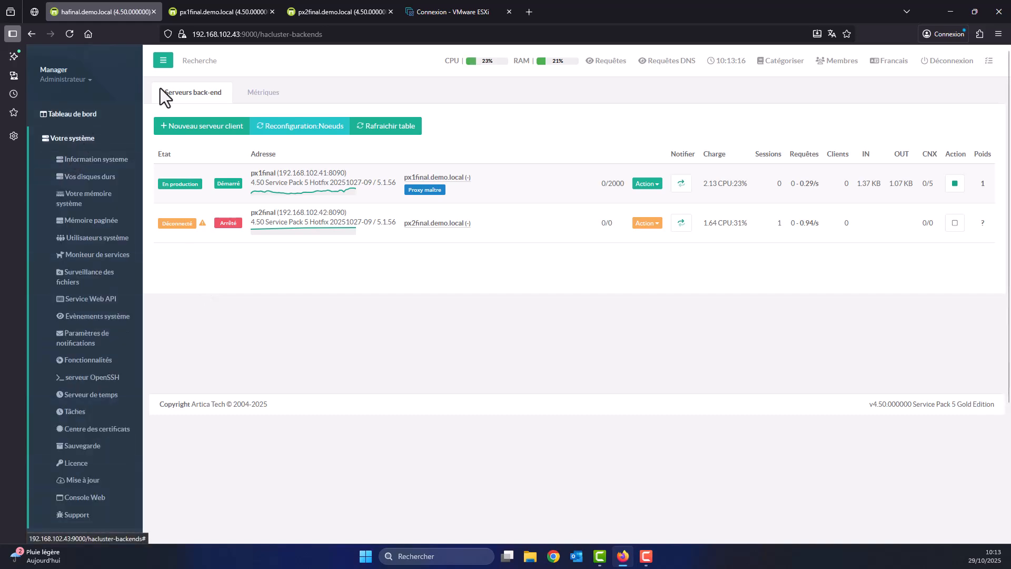
{"action": "left_click", "coordinate": [206, 12]}
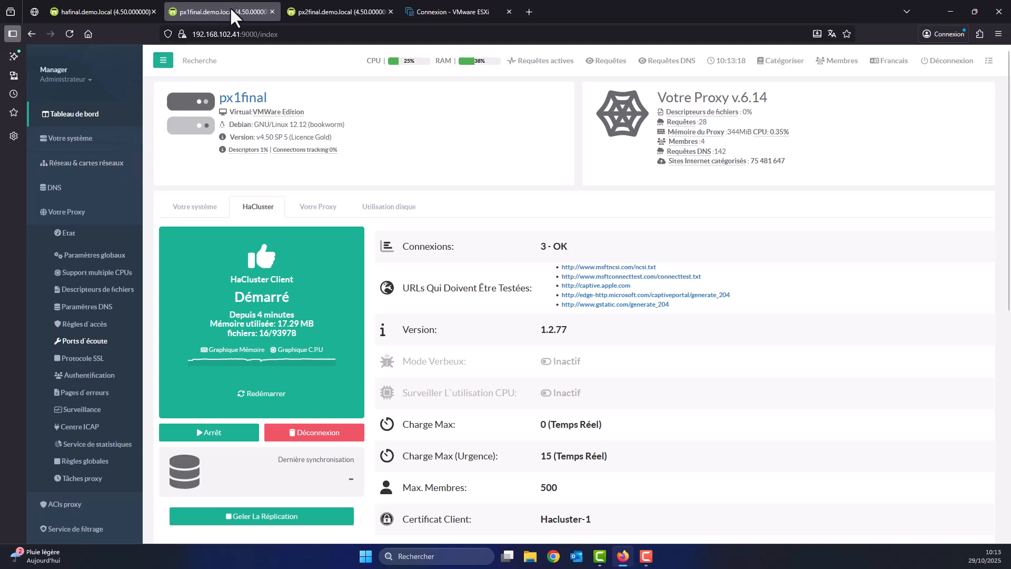
{"action": "left_click", "coordinate": [78, 146]}
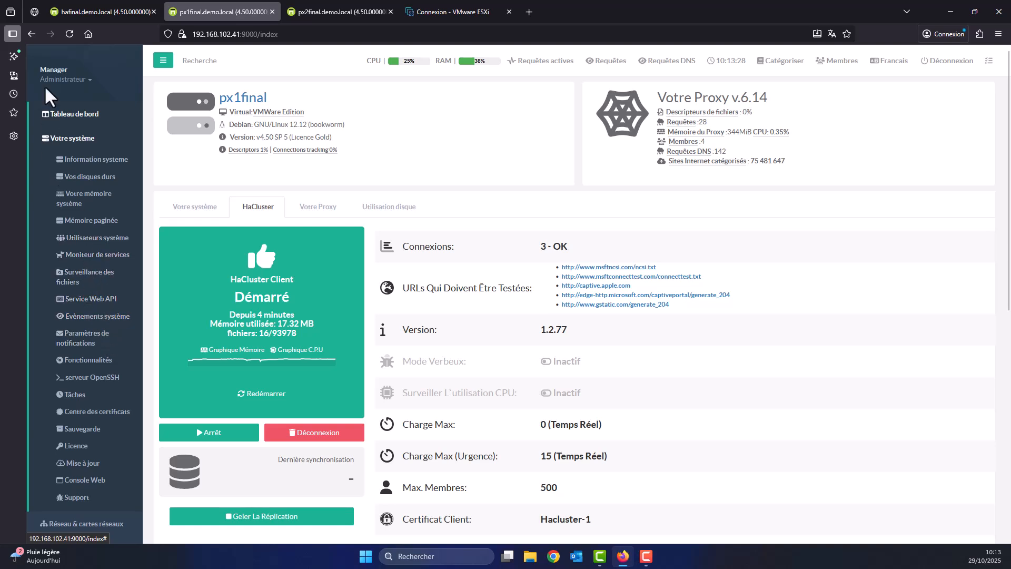
{"action": "left_click", "coordinate": [69, 34]}
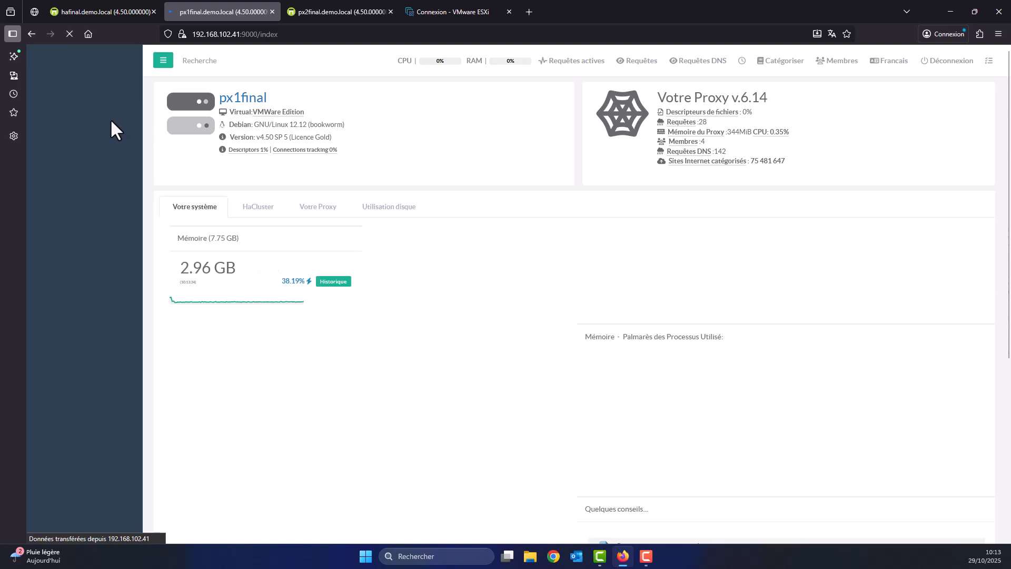
{"action": "left_click", "coordinate": [87, 140]}
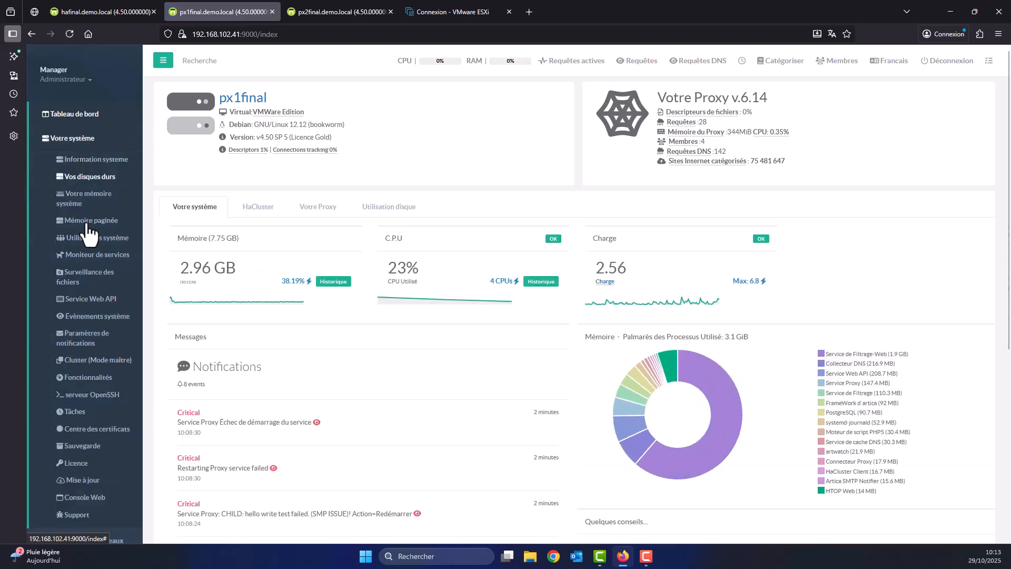
{"action": "left_click", "coordinate": [90, 361]}
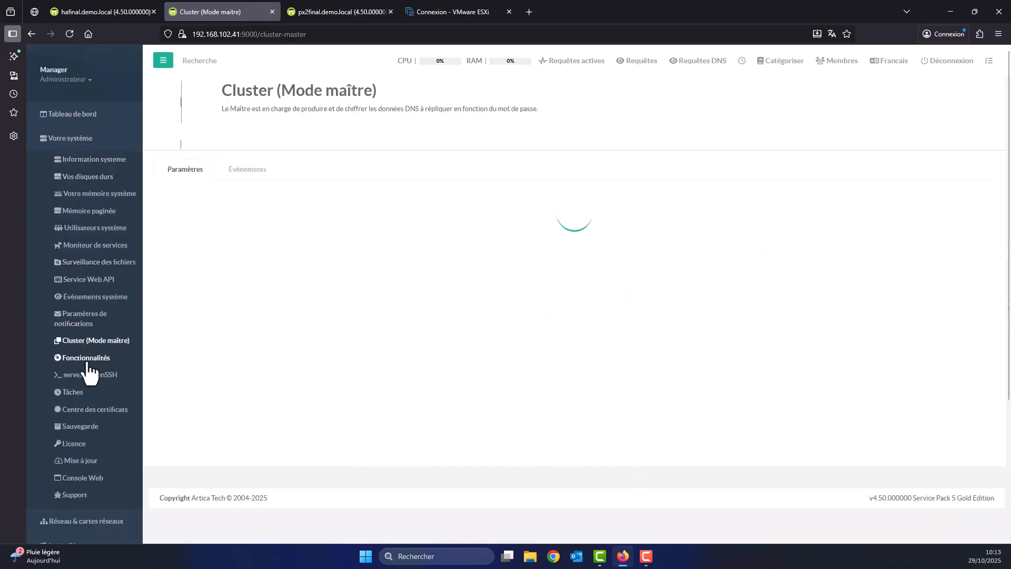
{"action": "left_click_drag", "start_coordinate": [242, 242], "coordinate": [354, 237]}
{"action": "left_click", "coordinate": [332, 267]}
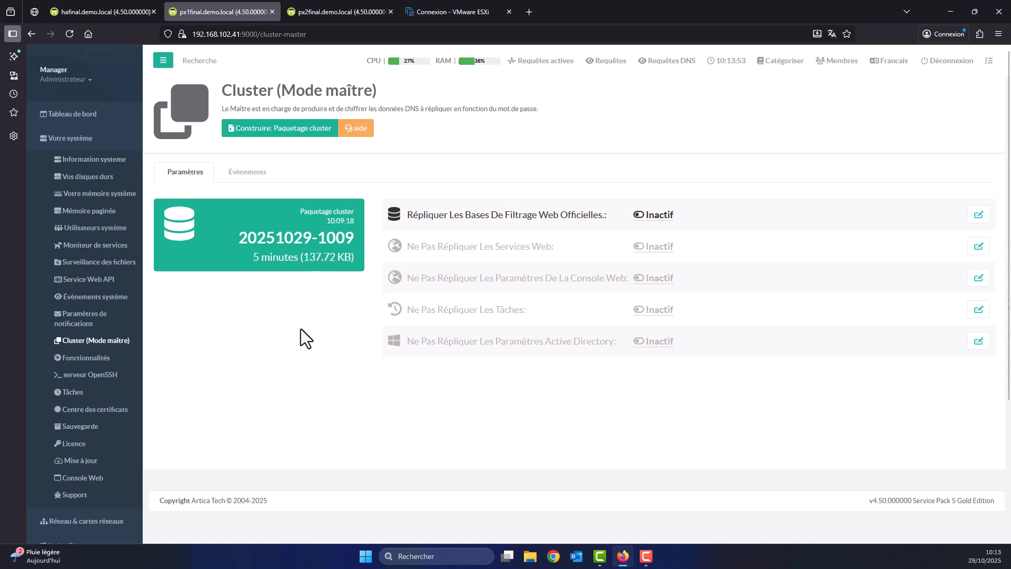
{"action": "left_click", "coordinate": [311, 14]}
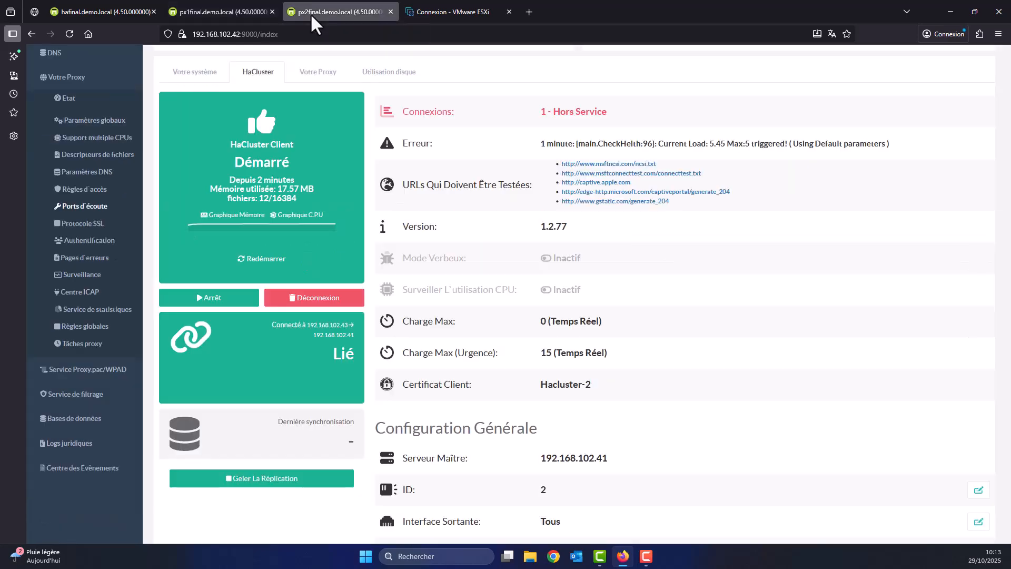
{"action": "left_click", "coordinate": [74, 35]}
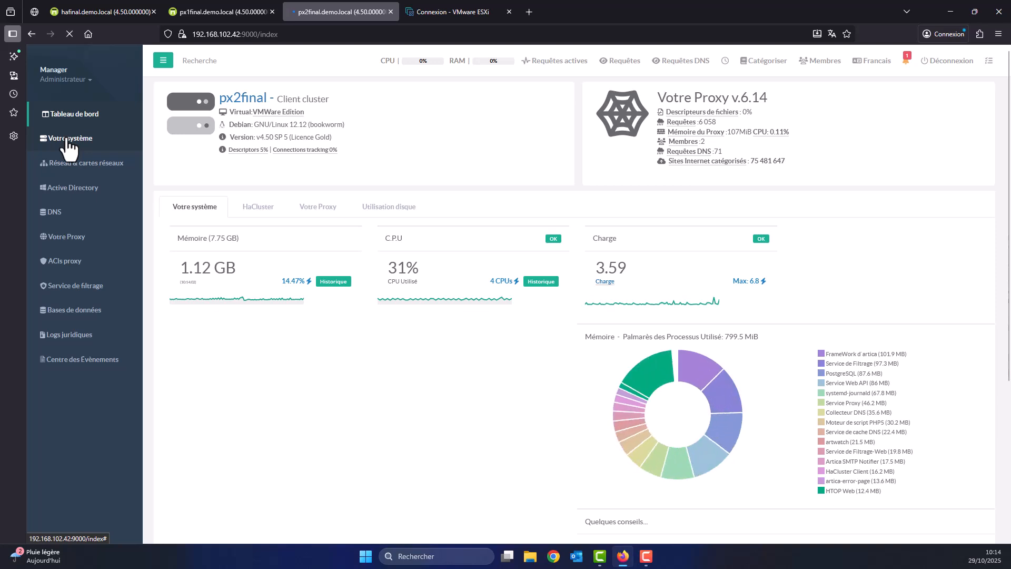
{"action": "left_click", "coordinate": [67, 139]}
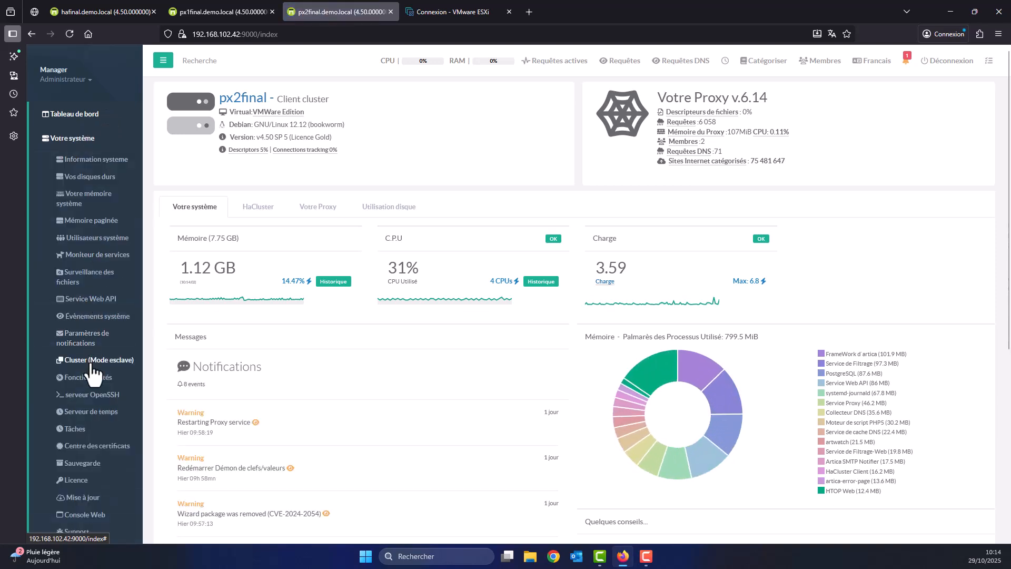
{"action": "left_click", "coordinate": [92, 361]}
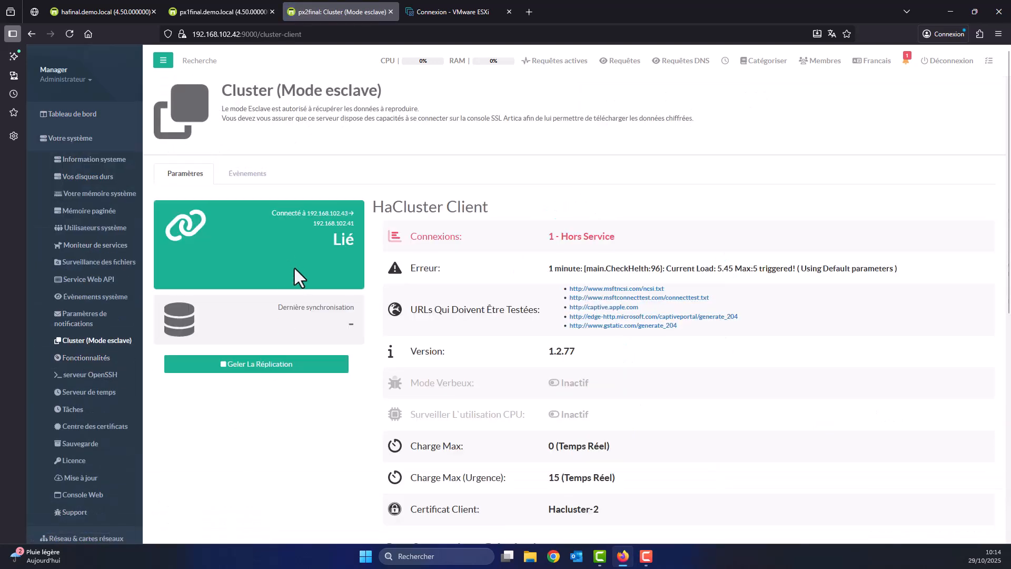
{"action": "left_click_drag", "start_coordinate": [339, 330], "coordinate": [275, 318]}
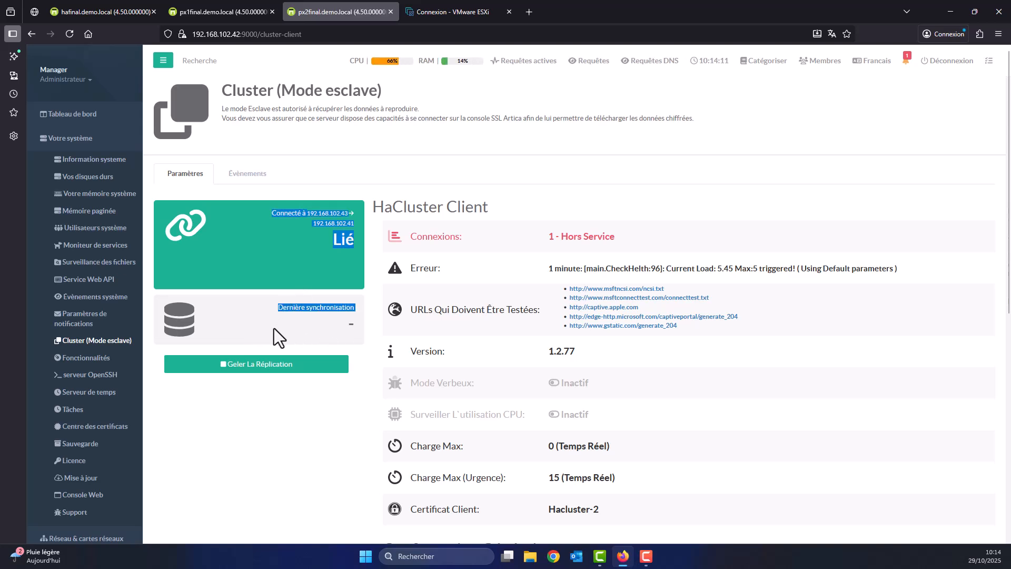
{"action": "left_click", "coordinate": [274, 328]}
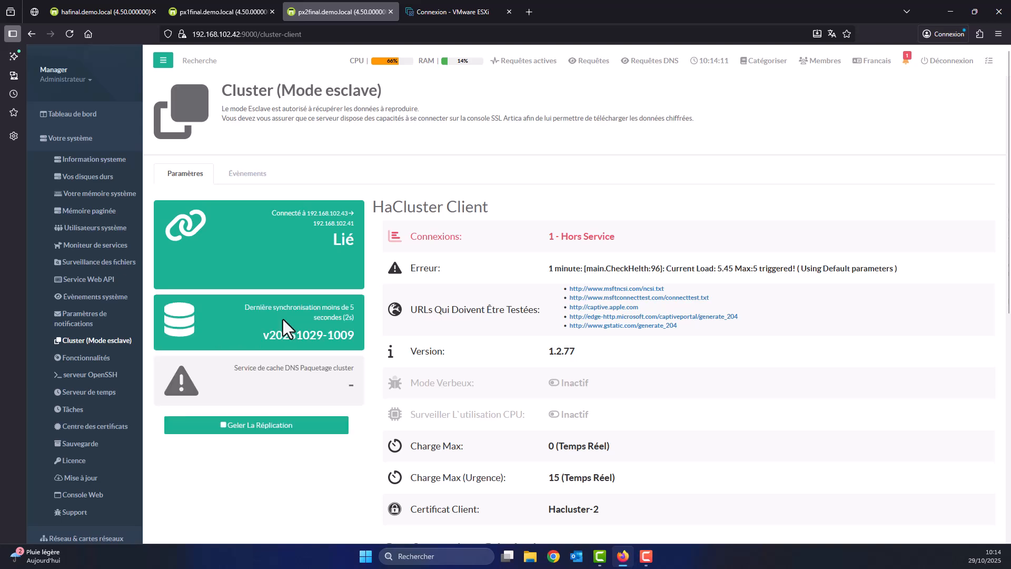
{"action": "left_click_drag", "start_coordinate": [257, 342], "coordinate": [342, 348]}
{"action": "left_click", "coordinate": [70, 35]}
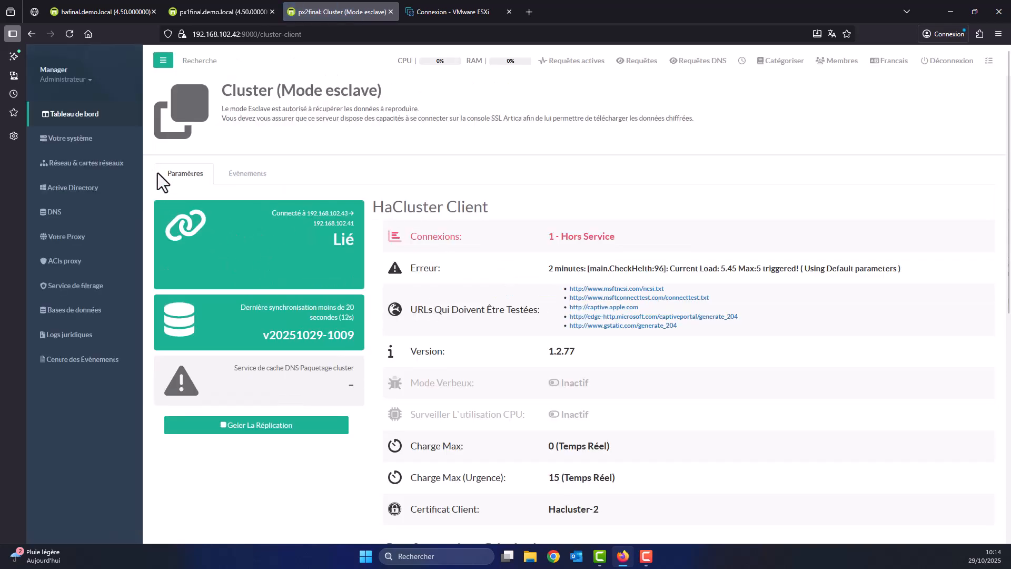
Restart px2final's HaCluster client, then refresh hafinal's back-end servers table.
{"action": "left_click", "coordinate": [69, 114]}
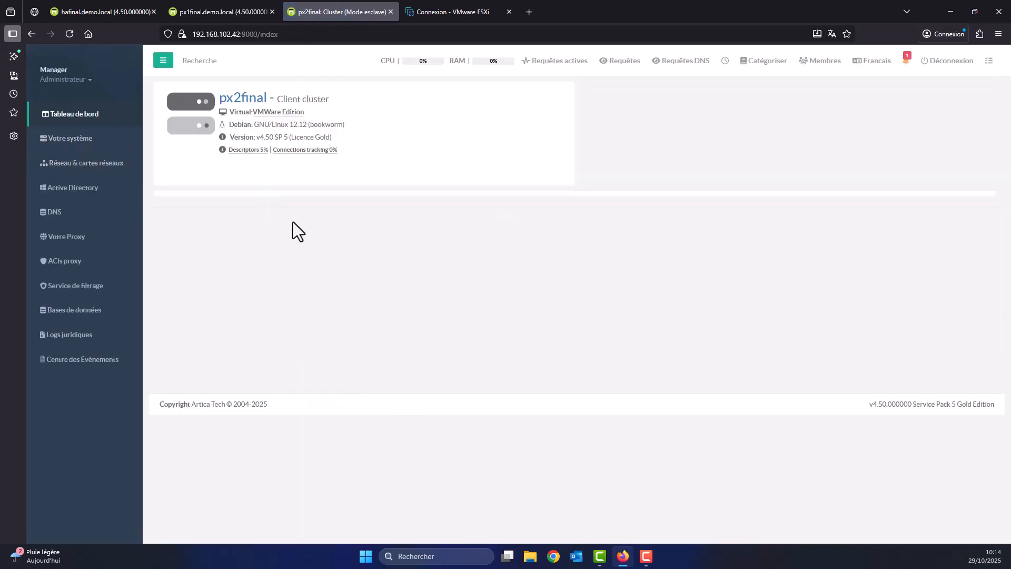
{"action": "left_click", "coordinate": [250, 213]}
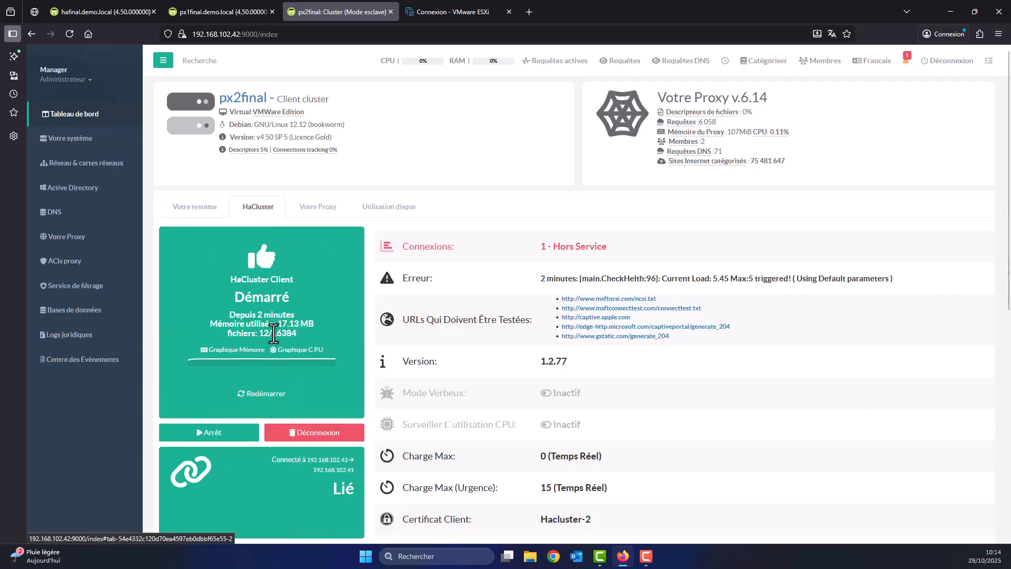
{"action": "left_click", "coordinate": [264, 395]}
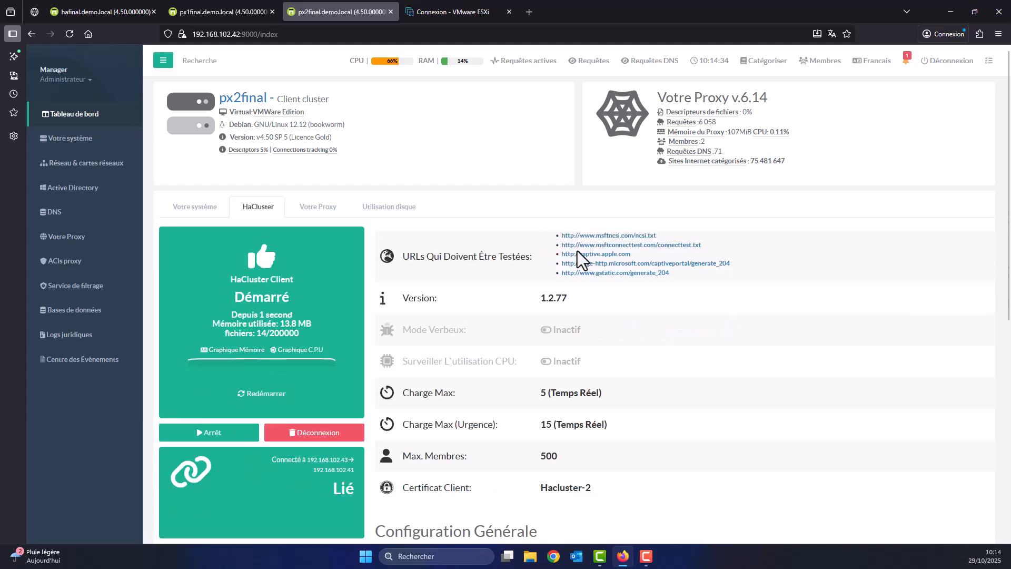
{"action": "left_click", "coordinate": [123, 10]}
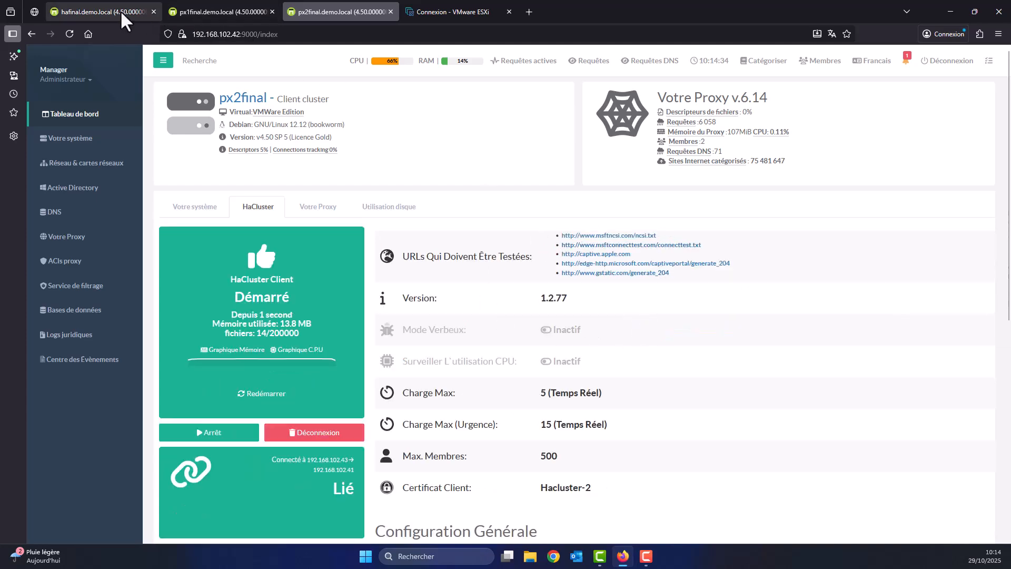
{"action": "left_click", "coordinate": [393, 129]}
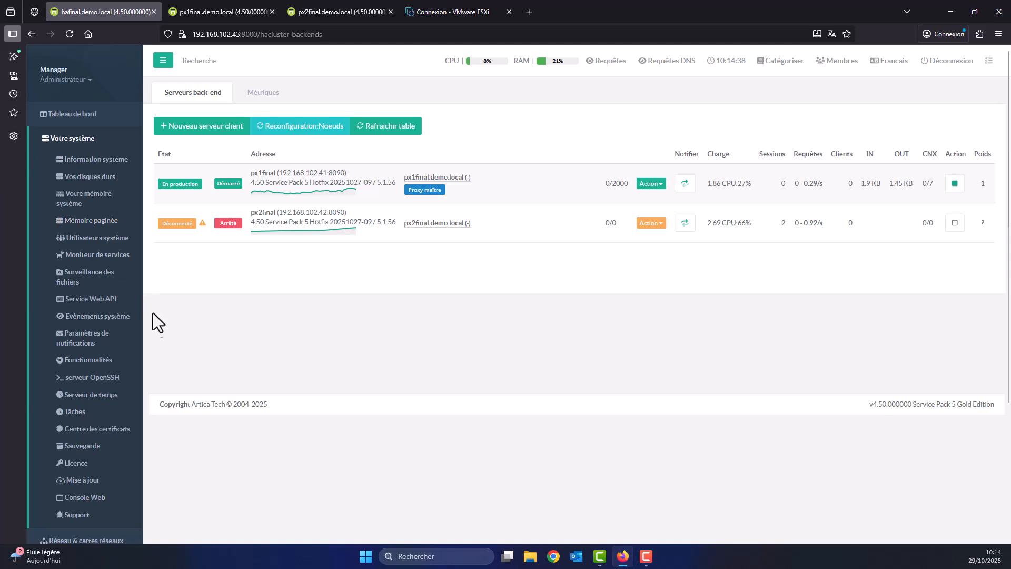
Restart hafinal's load balancer from its status page and review the back-end list and service options.
{"action": "scroll", "coordinate": [153, 316], "scroll_direction": "down", "scroll_amount": 3}
{"action": "left_click", "coordinate": [81, 440]}
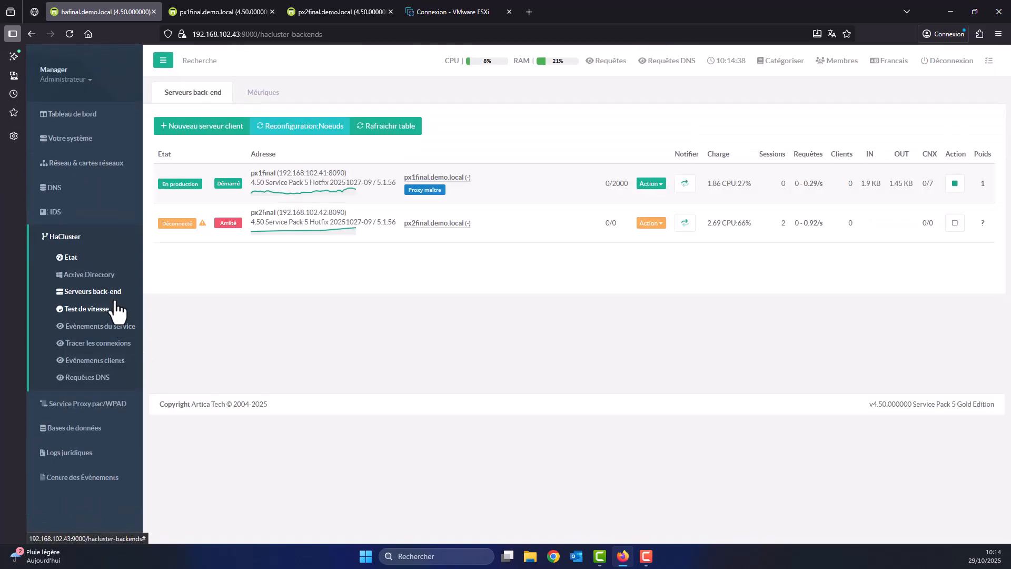
{"action": "left_click", "coordinate": [58, 261]}
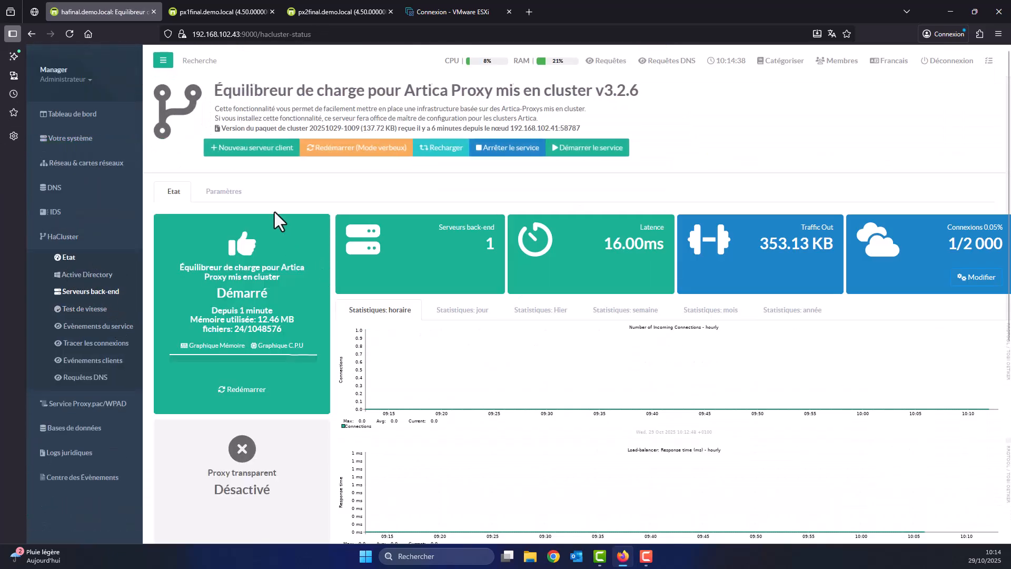
{"action": "left_click", "coordinate": [245, 389]}
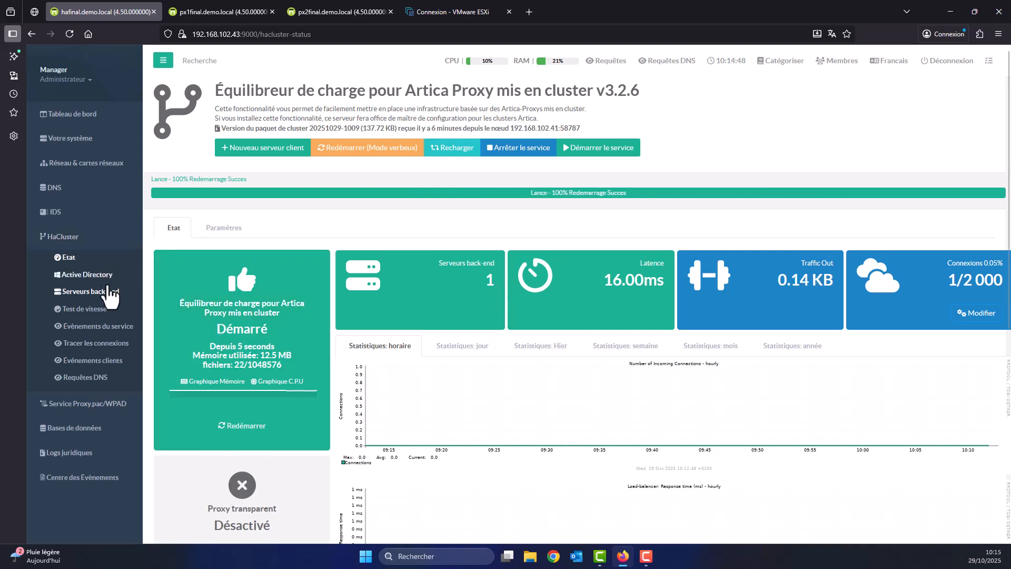
{"action": "left_click", "coordinate": [94, 295]}
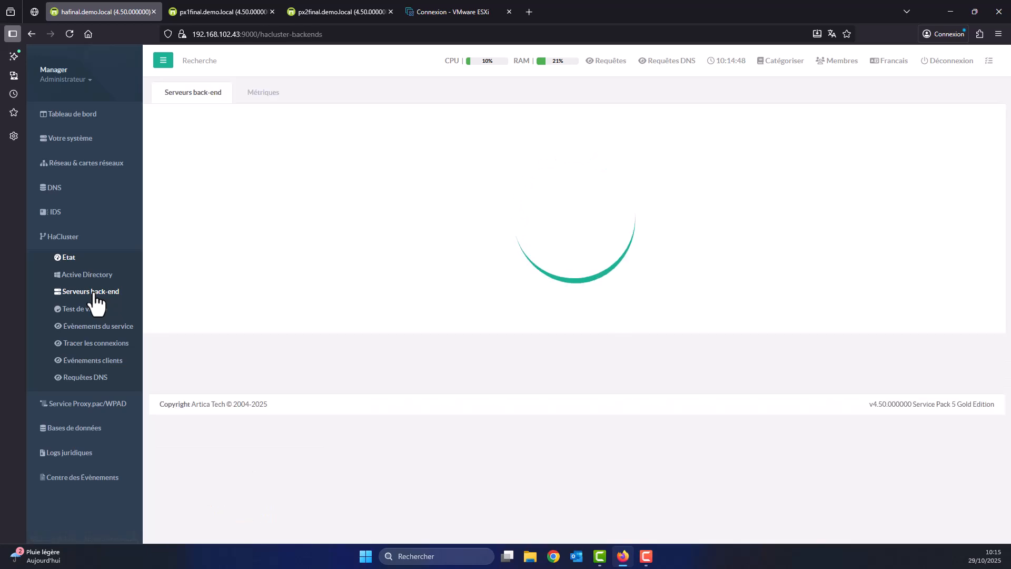
{"action": "left_click", "coordinate": [68, 259]}
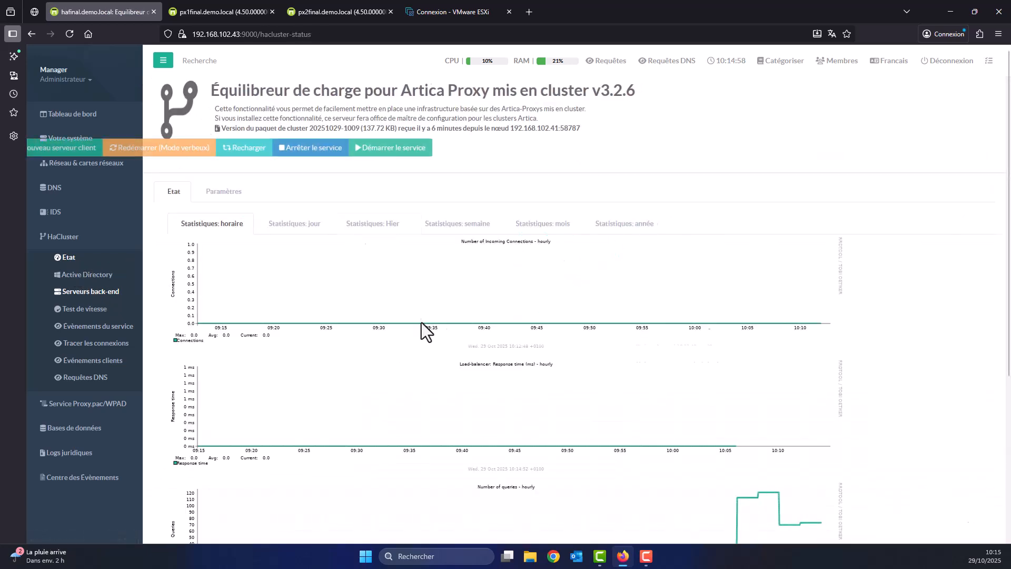
{"action": "left_click", "coordinate": [223, 194]}
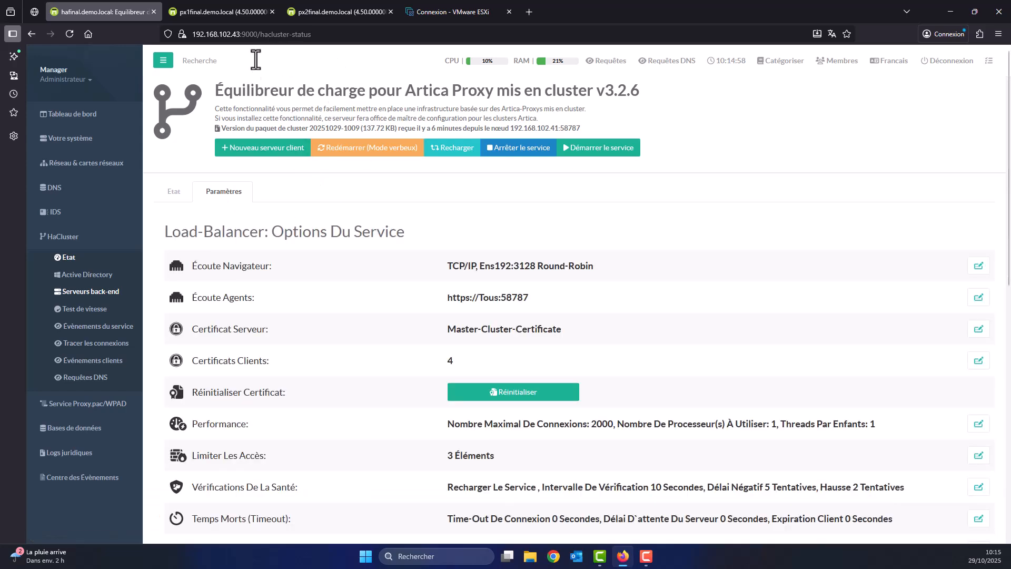
{"action": "left_click", "coordinate": [320, 14]}
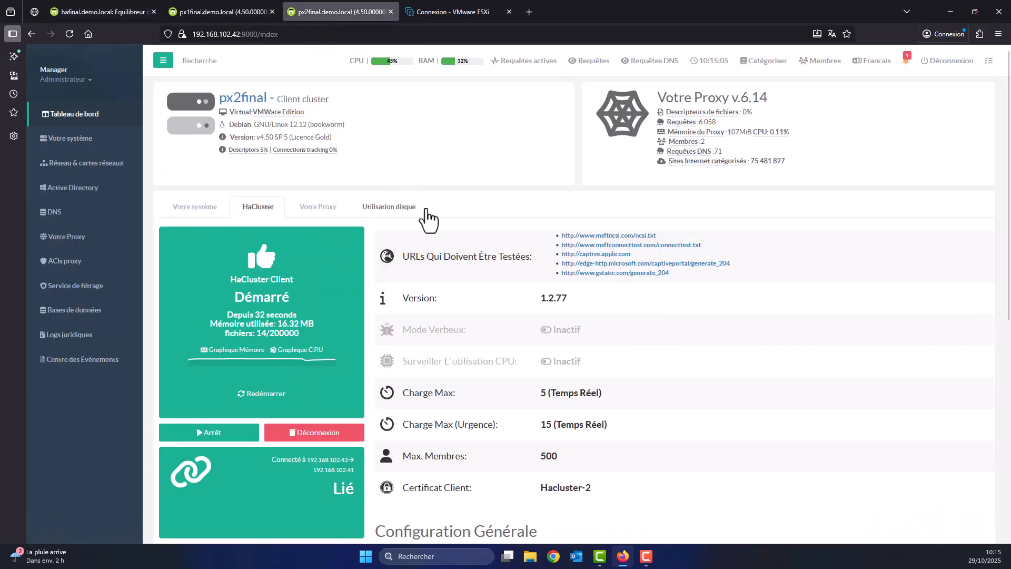
On px2final, open the file descriptors page and leave the 80 128 system-and-hardware limit unchanged.
{"action": "left_click", "coordinate": [84, 138]}
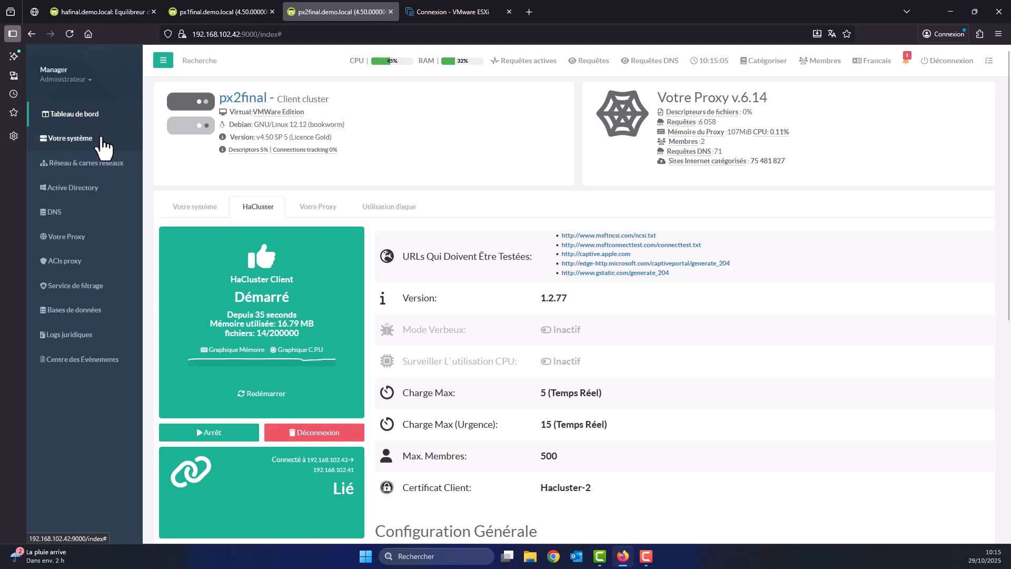
{"action": "left_click", "coordinate": [97, 138]}
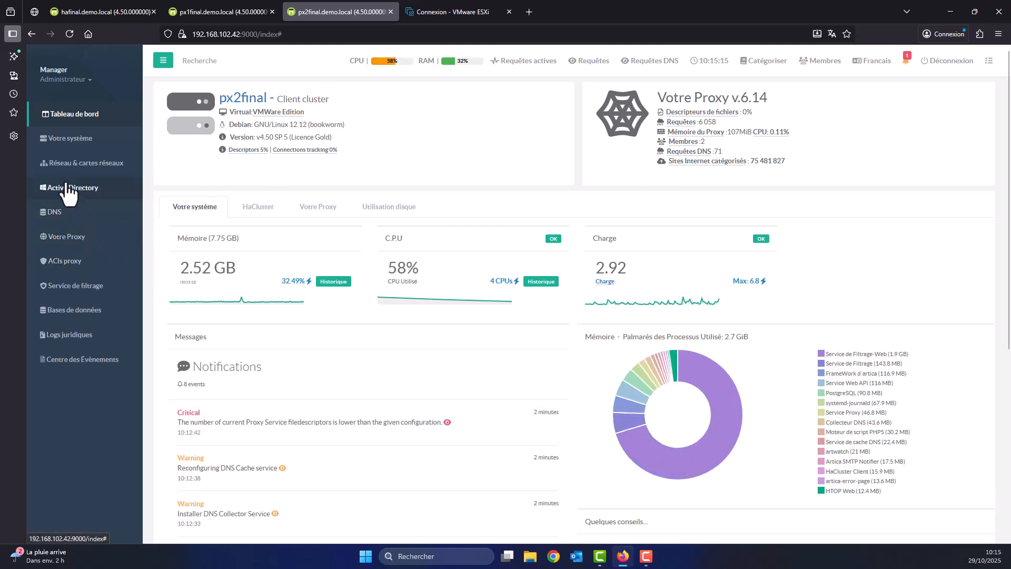
{"action": "left_click", "coordinate": [64, 238]}
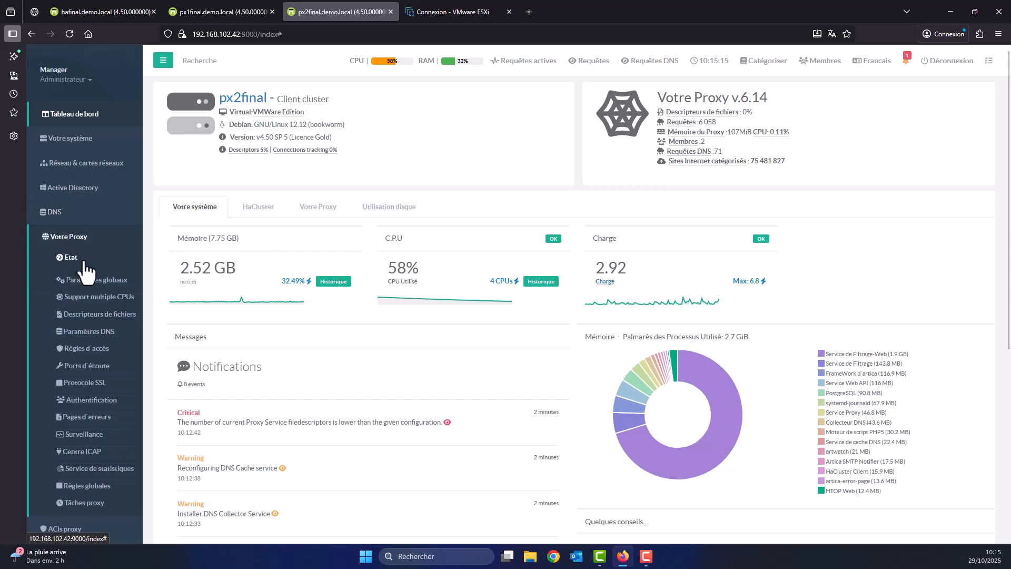
{"action": "left_click", "coordinate": [92, 298]}
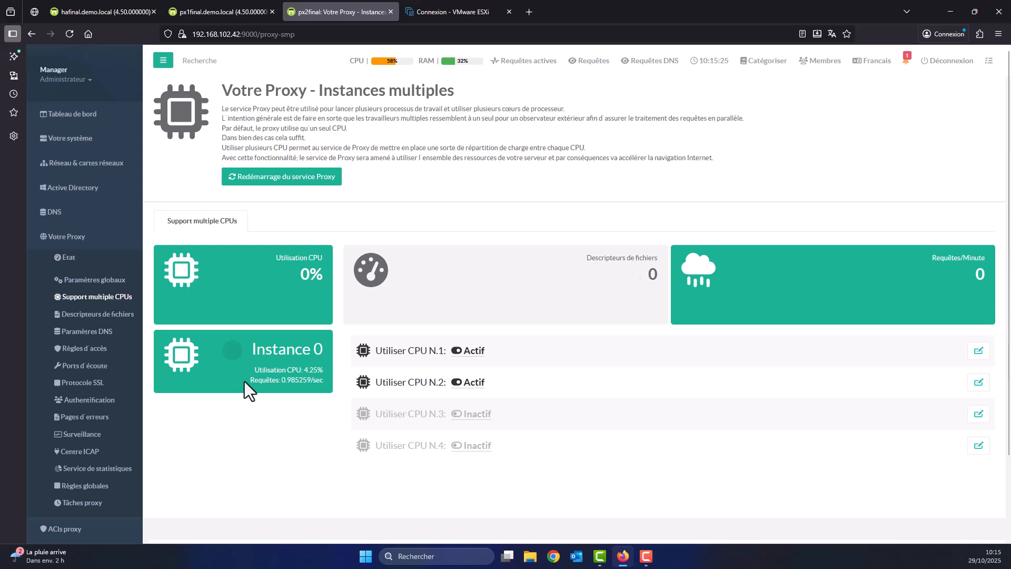
{"action": "left_click", "coordinate": [88, 315]}
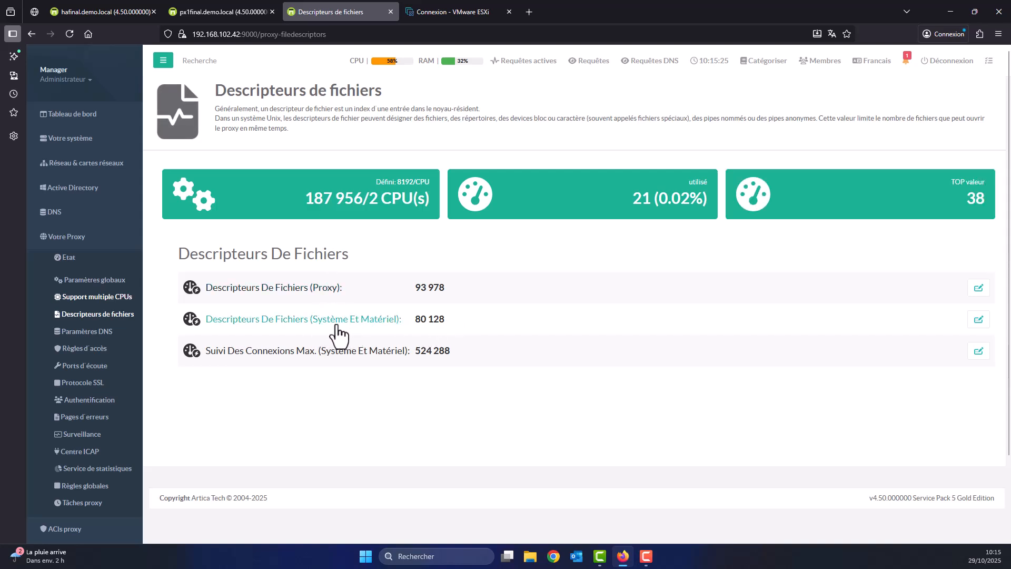
{"action": "left_click", "coordinate": [408, 329]}
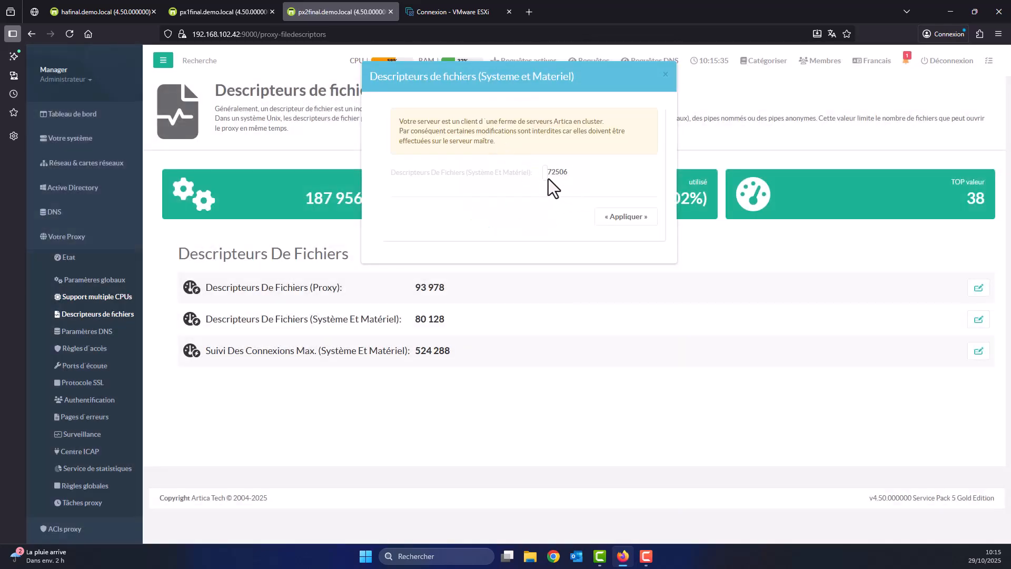
{"action": "left_click", "coordinate": [665, 74]}
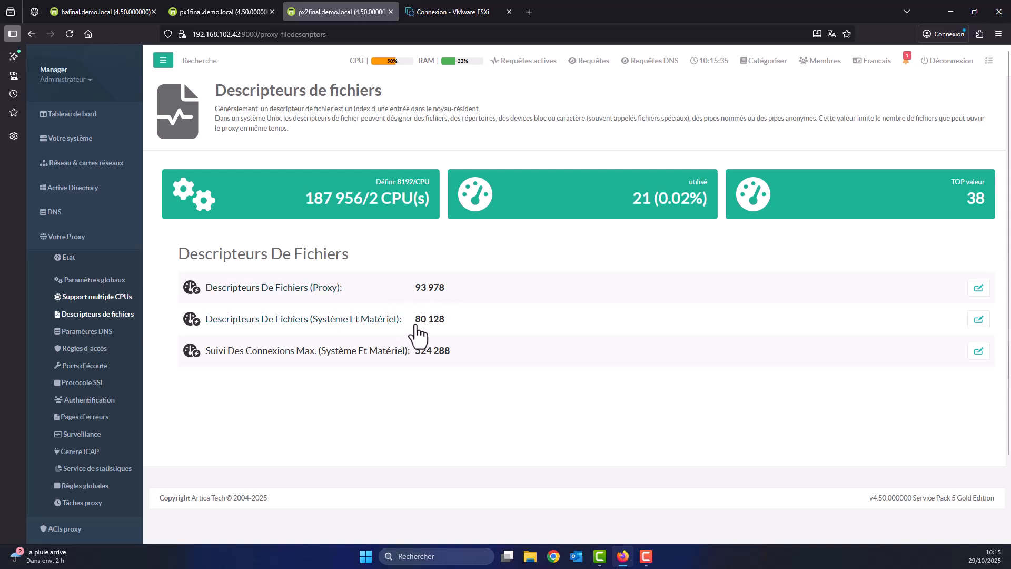
Show px2final's HaCluster client configuration, with master 192.168.102.41 and the link marked Lié.
{"action": "left_click", "coordinate": [228, 13]}
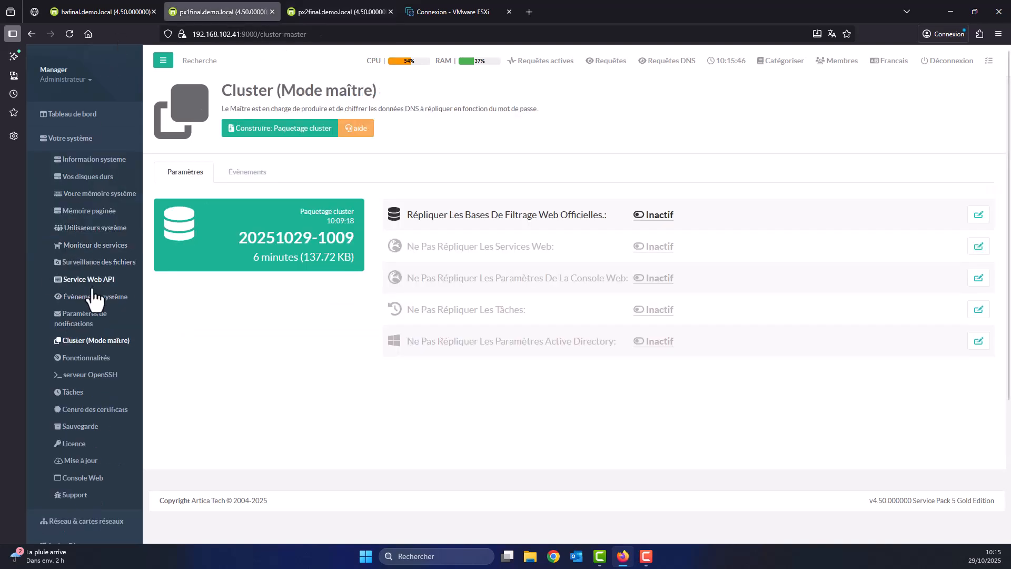
{"action": "scroll", "coordinate": [68, 232], "scroll_direction": "down", "scroll_amount": 4}
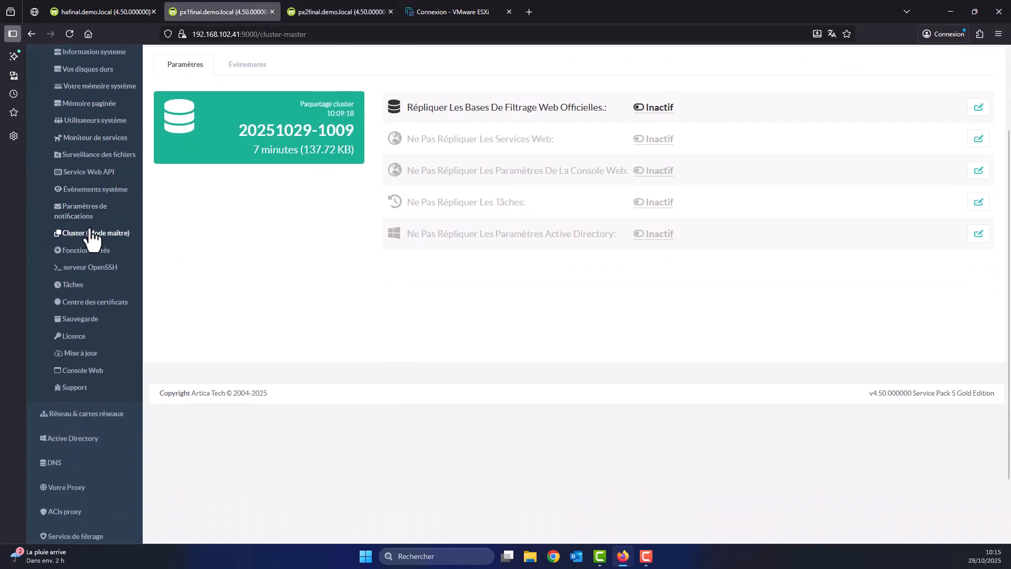
{"action": "left_click", "coordinate": [330, 16]}
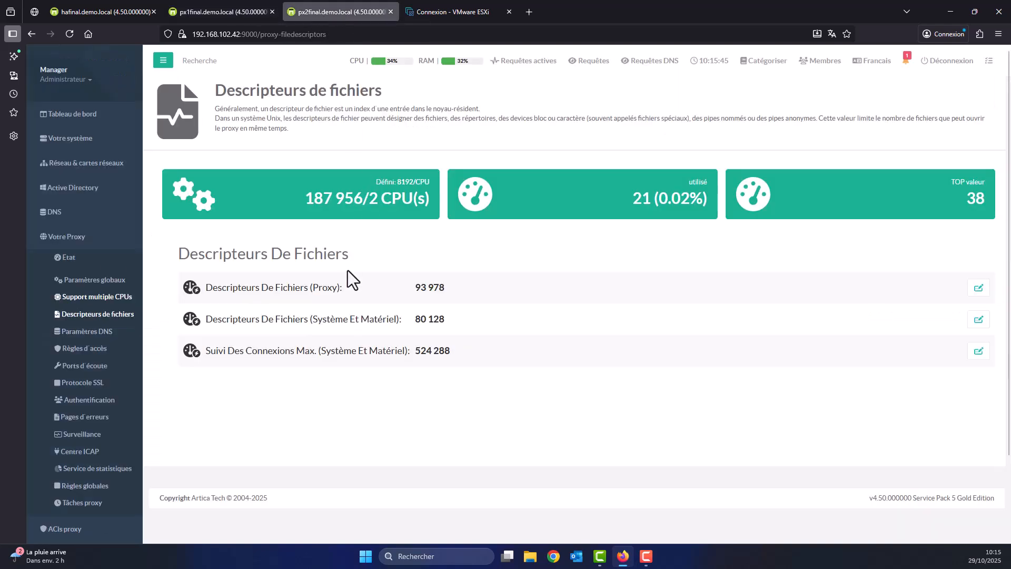
{"action": "left_click", "coordinate": [74, 117]}
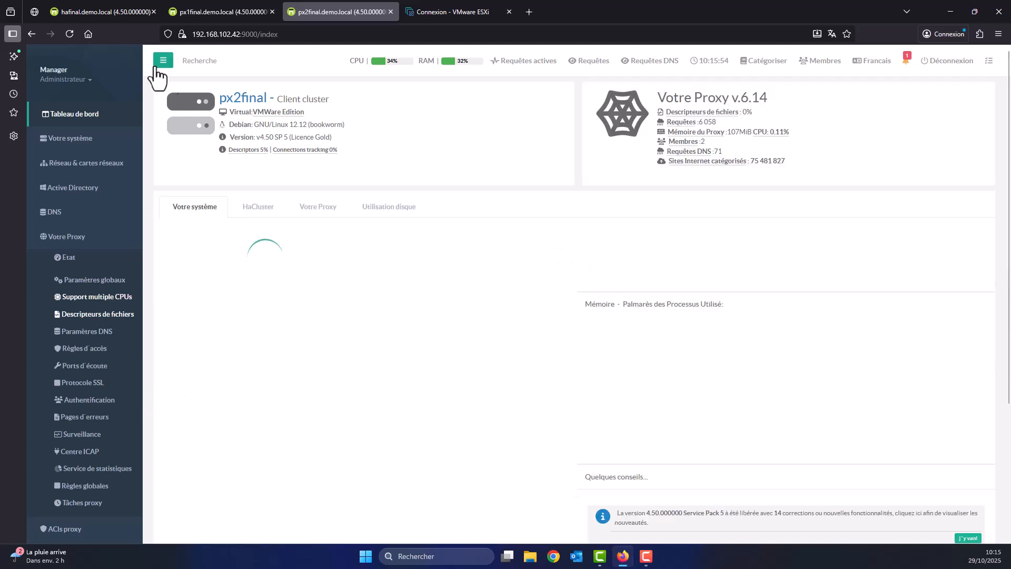
{"action": "left_click", "coordinate": [261, 213]}
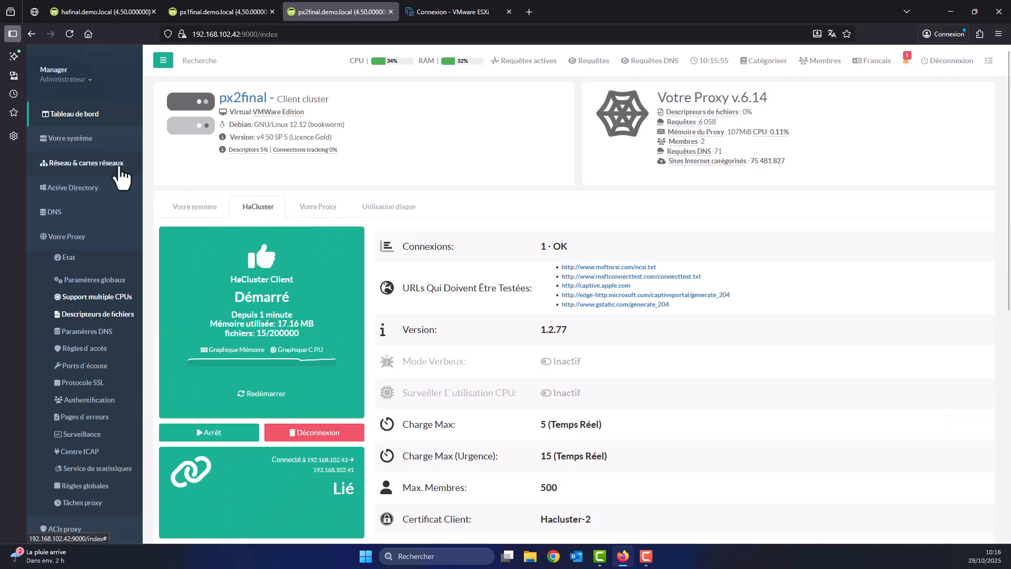
{"action": "left_click", "coordinate": [105, 11]}
{"action": "left_click", "coordinate": [311, 8]}
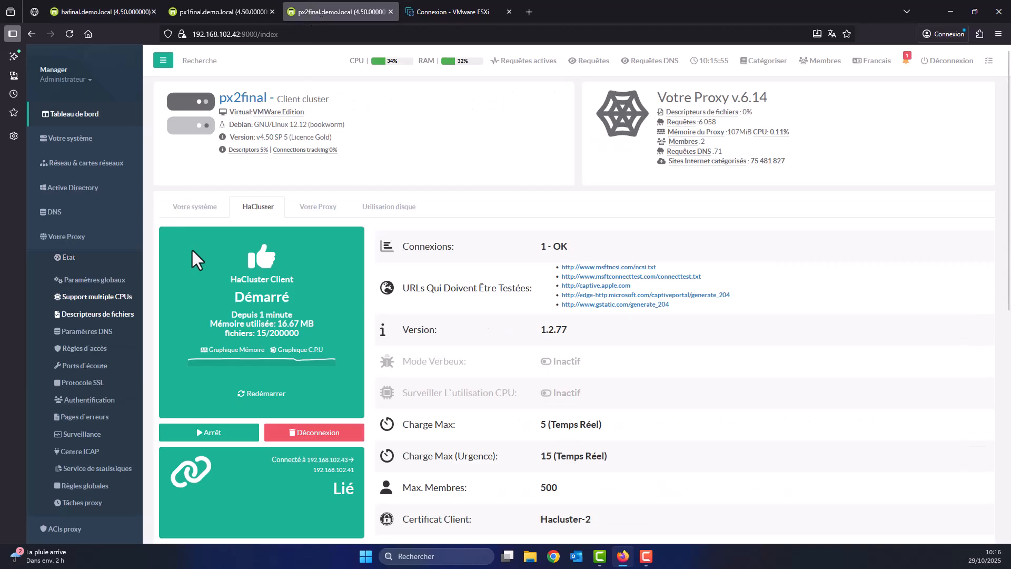
{"action": "scroll", "coordinate": [237, 264], "scroll_direction": "down", "scroll_amount": 3}
{"action": "scroll", "coordinate": [185, 218], "scroll_direction": "up", "scroll_amount": 2}
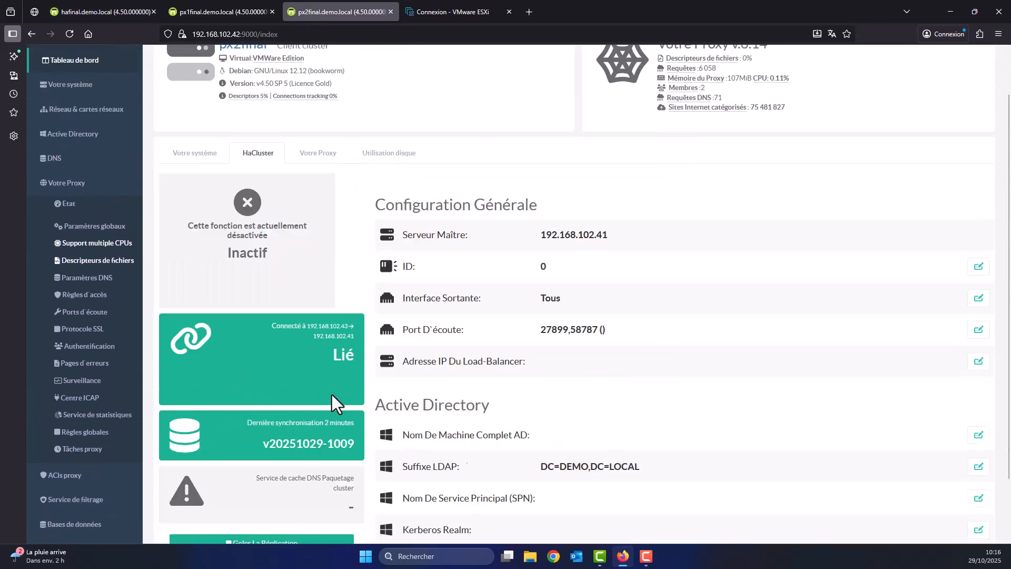
Disconnect px2final from the cluster via the load-balancer address settings, then close the dialog.
{"action": "left_click", "coordinate": [464, 369]}
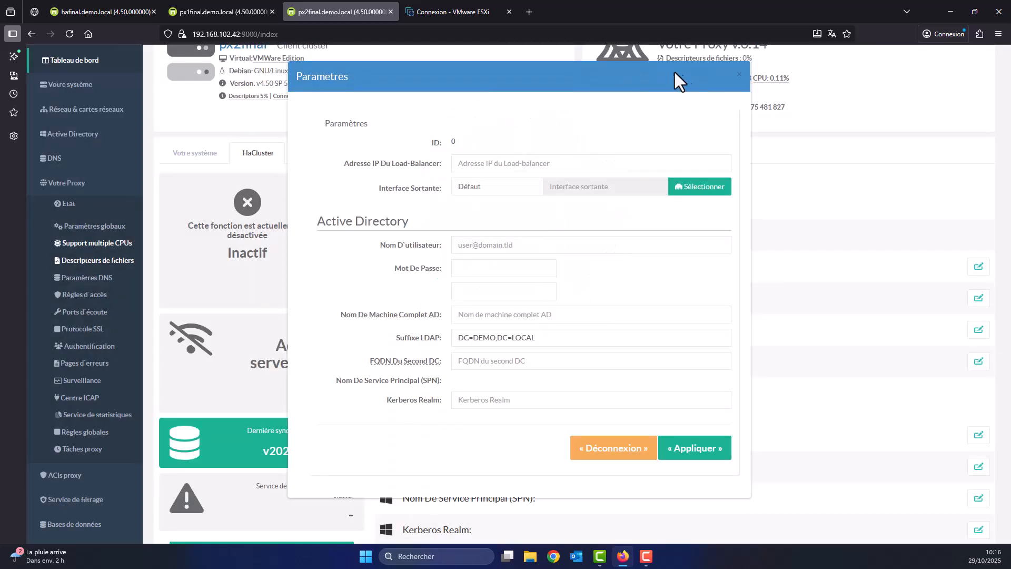
{"action": "left_click", "coordinate": [610, 448]}
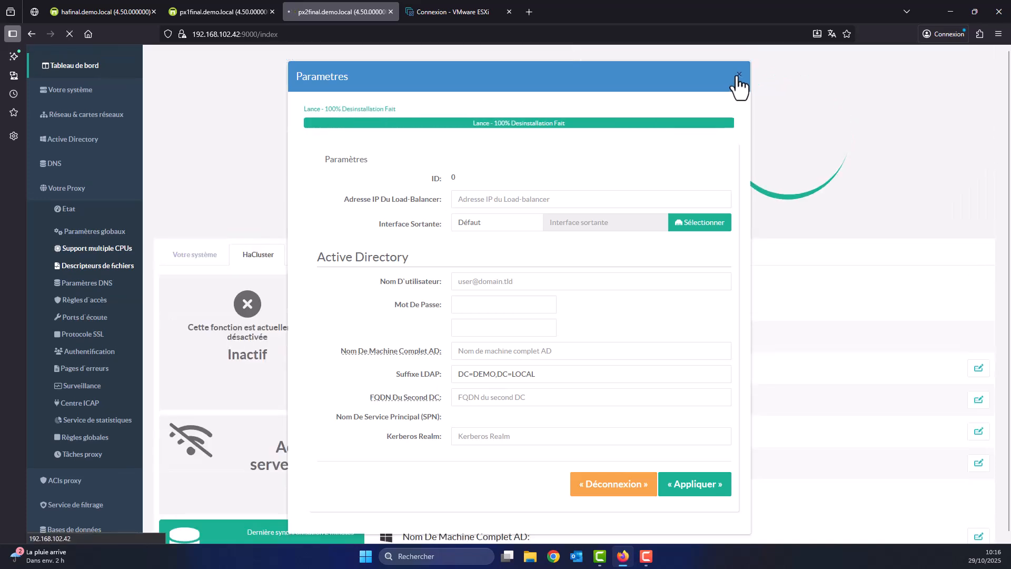
{"action": "left_click", "coordinate": [739, 78]}
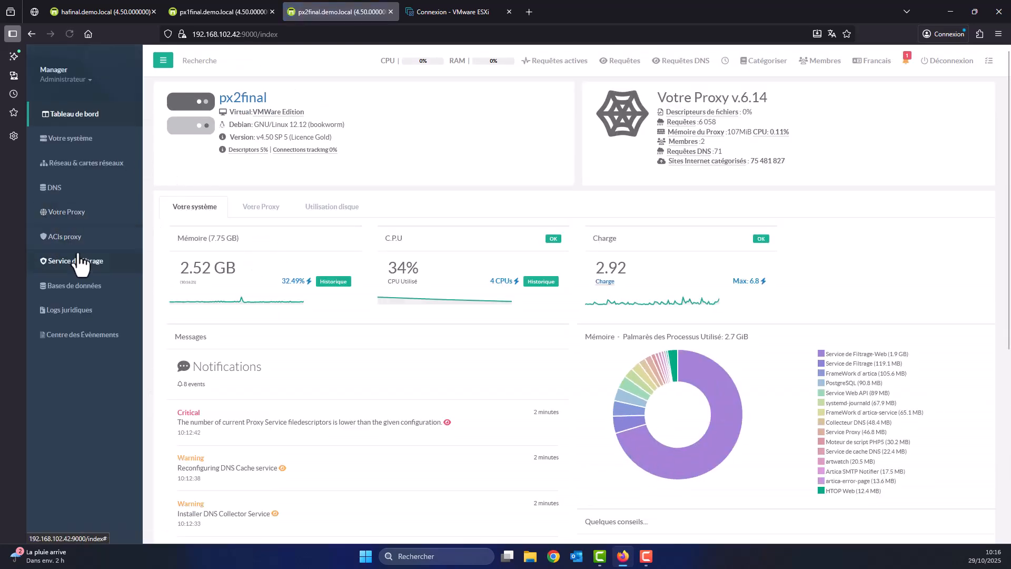
Save px2final's system-and-hardware file descriptor limit as 372 506, then return to its dashboard.
{"action": "left_click", "coordinate": [66, 214]}
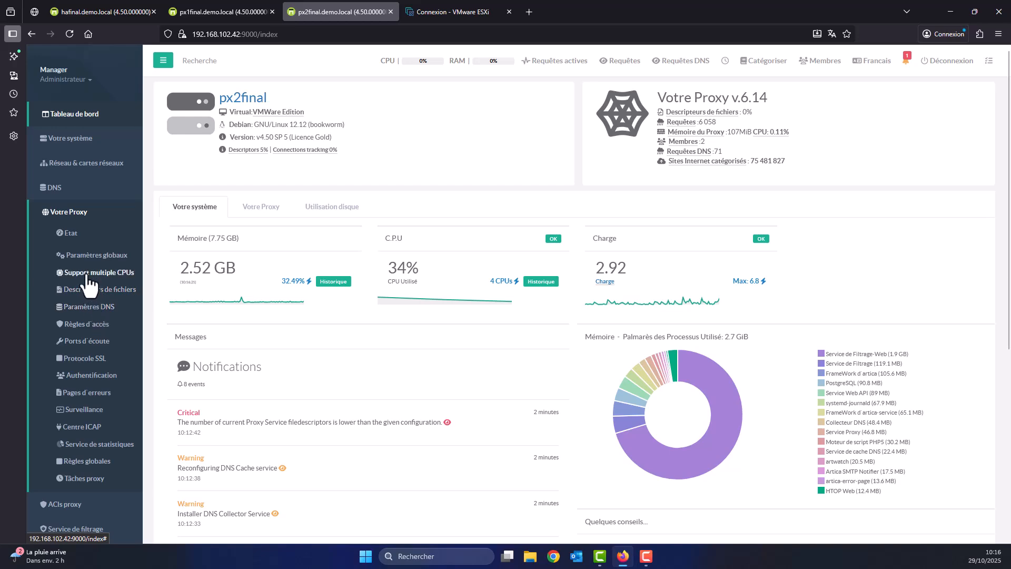
{"action": "left_click", "coordinate": [84, 290]}
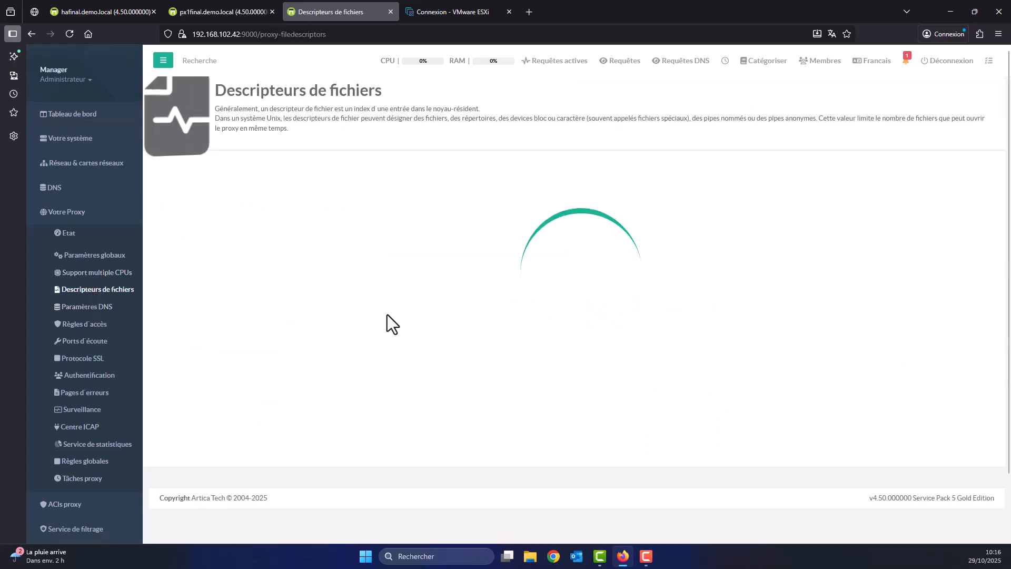
{"action": "left_click", "coordinate": [413, 322]}
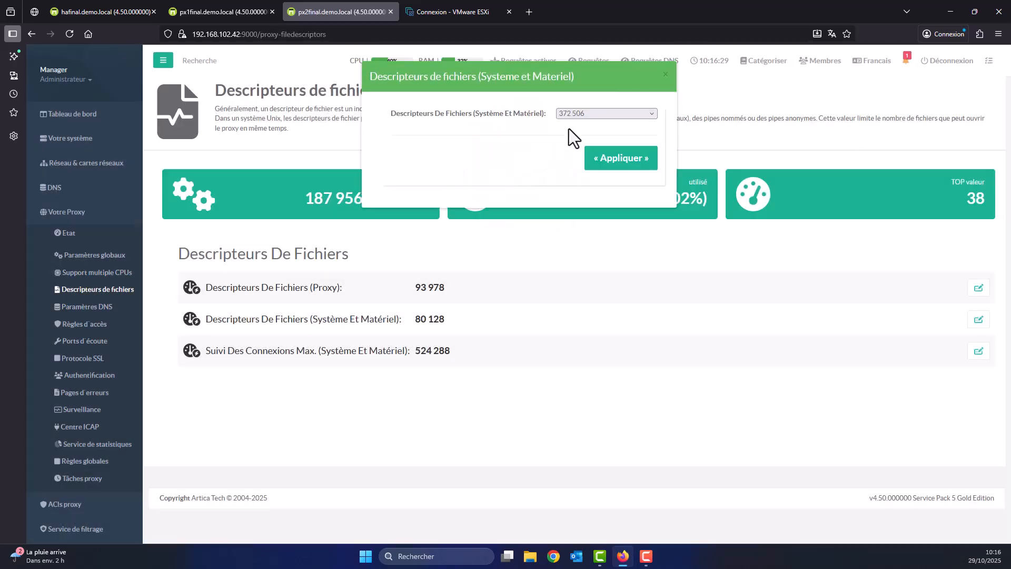
{"action": "left_click", "coordinate": [573, 118]}
{"action": "left_click", "coordinate": [578, 124]}
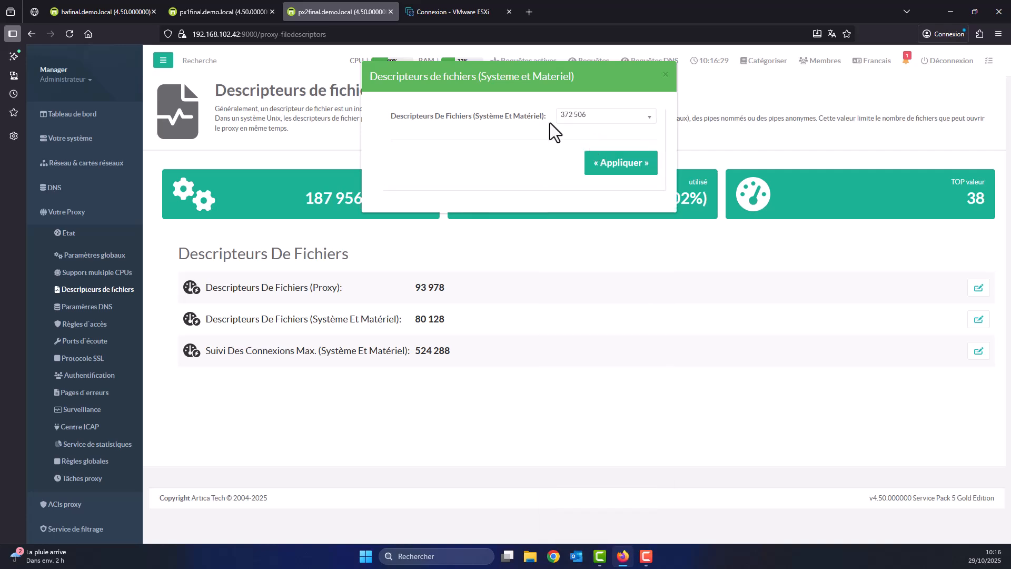
{"action": "left_click", "coordinate": [612, 165]}
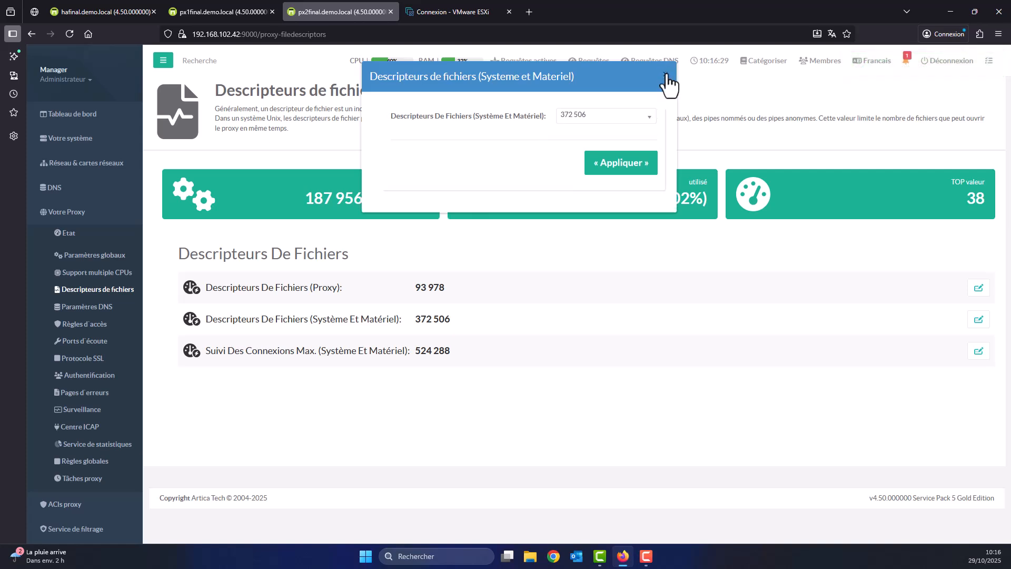
{"action": "left_click", "coordinate": [665, 75]}
{"action": "left_click", "coordinate": [79, 118]}
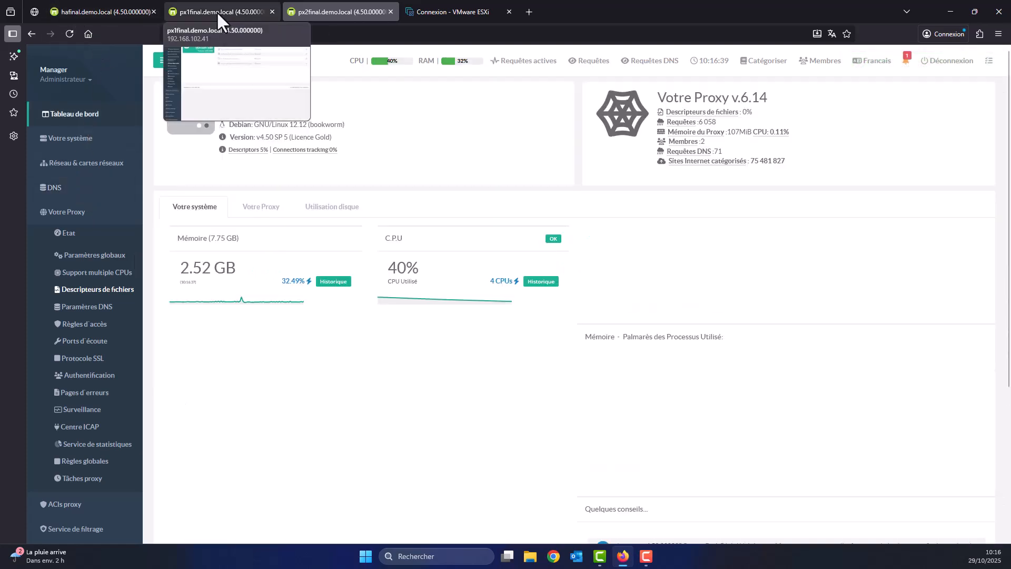
Delete the px2final back-end from hafinal's load balancer, then view the status page.
{"action": "left_click", "coordinate": [216, 11]}
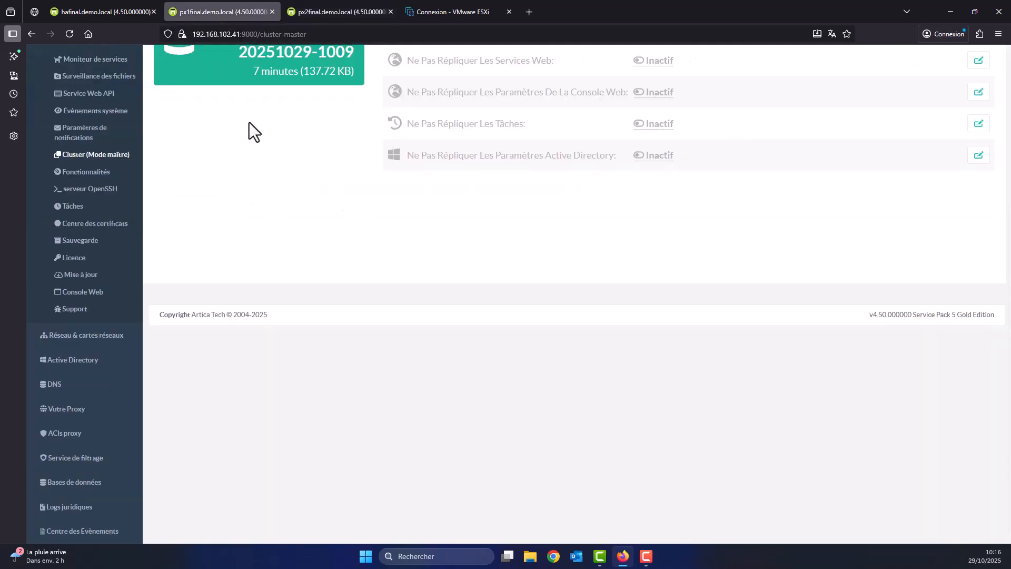
{"action": "left_click", "coordinate": [92, 5]}
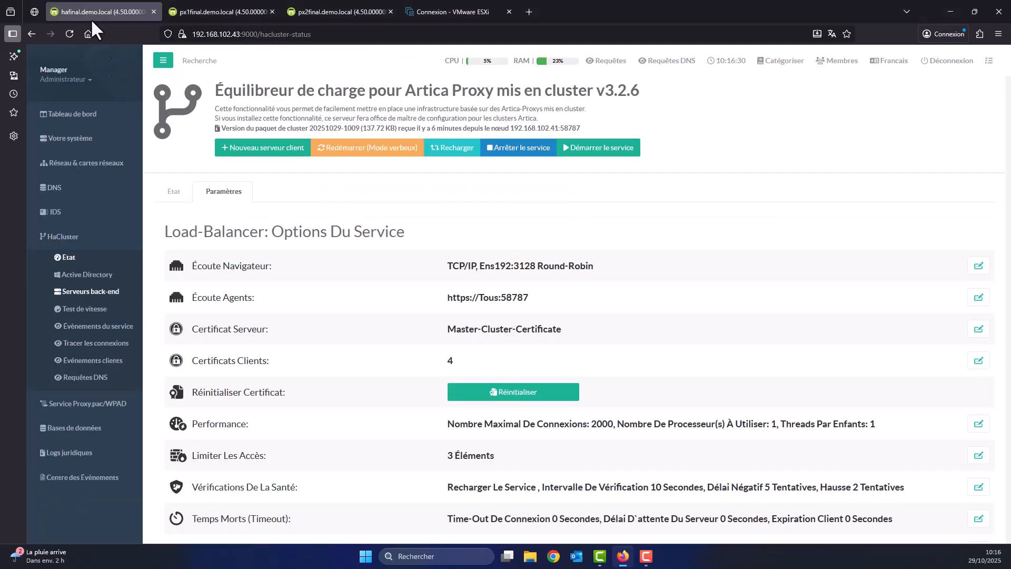
{"action": "left_click", "coordinate": [92, 293]}
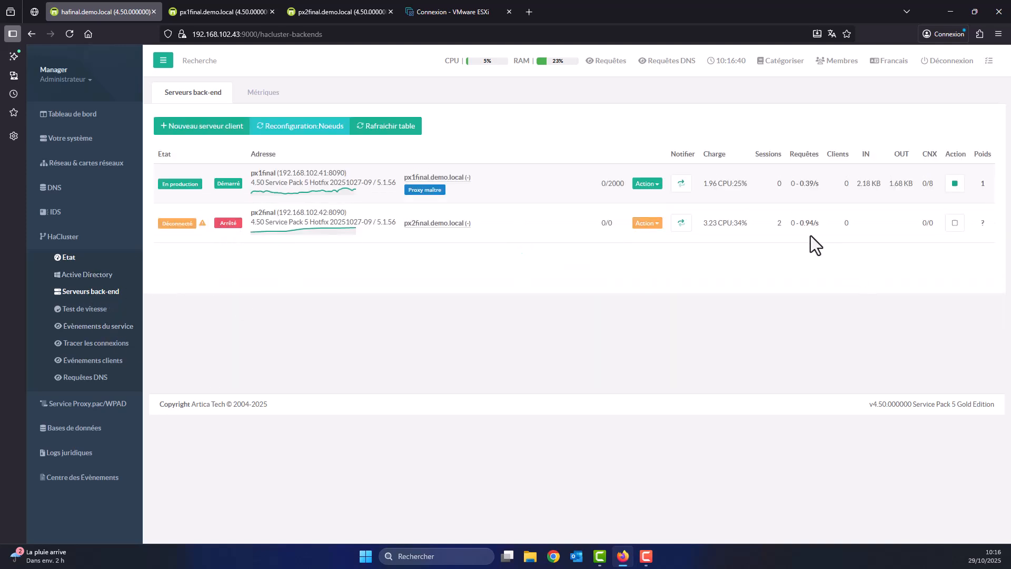
{"action": "left_click", "coordinate": [650, 227]}
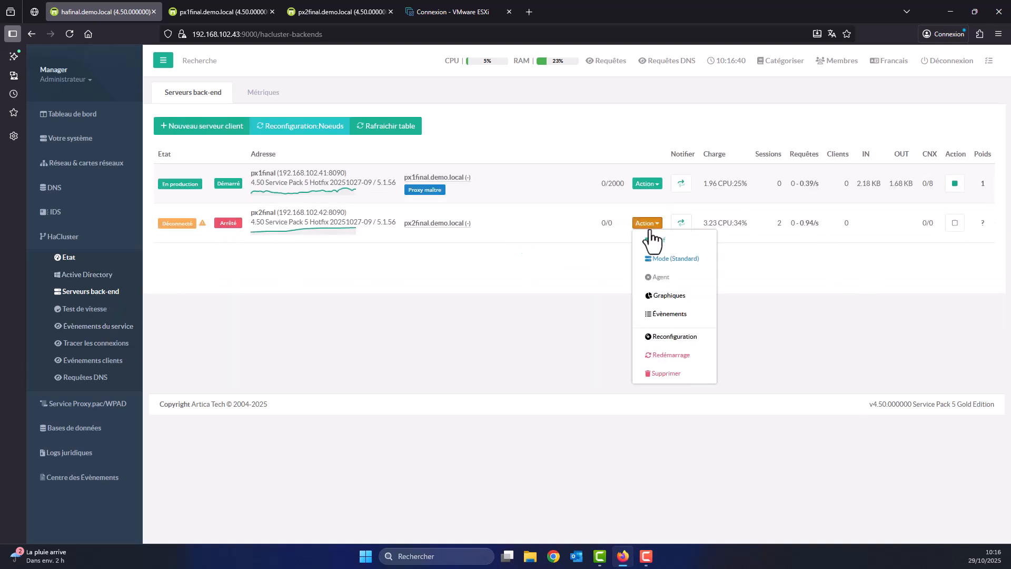
{"action": "left_click", "coordinate": [666, 373]}
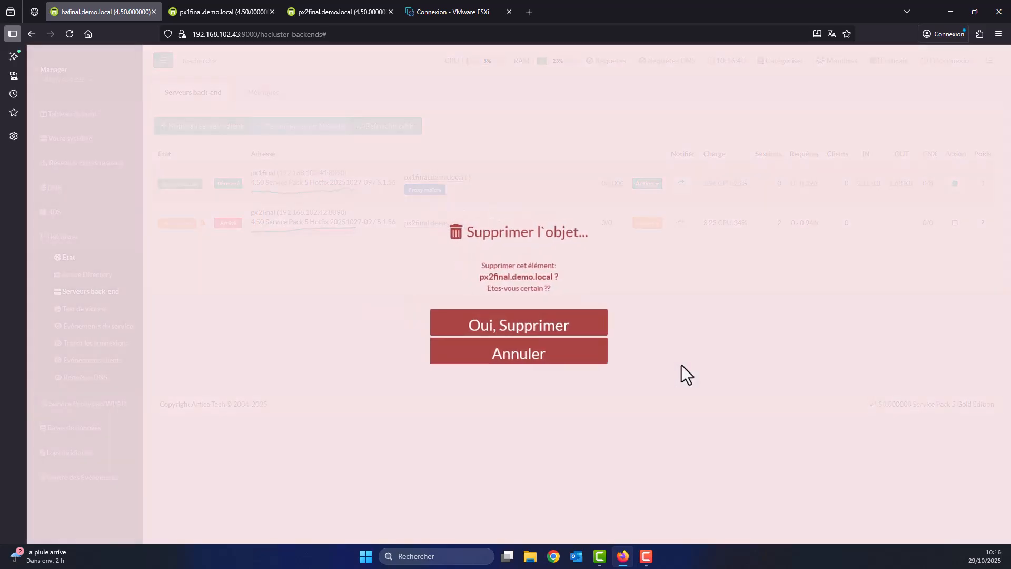
{"action": "left_click", "coordinate": [562, 326]}
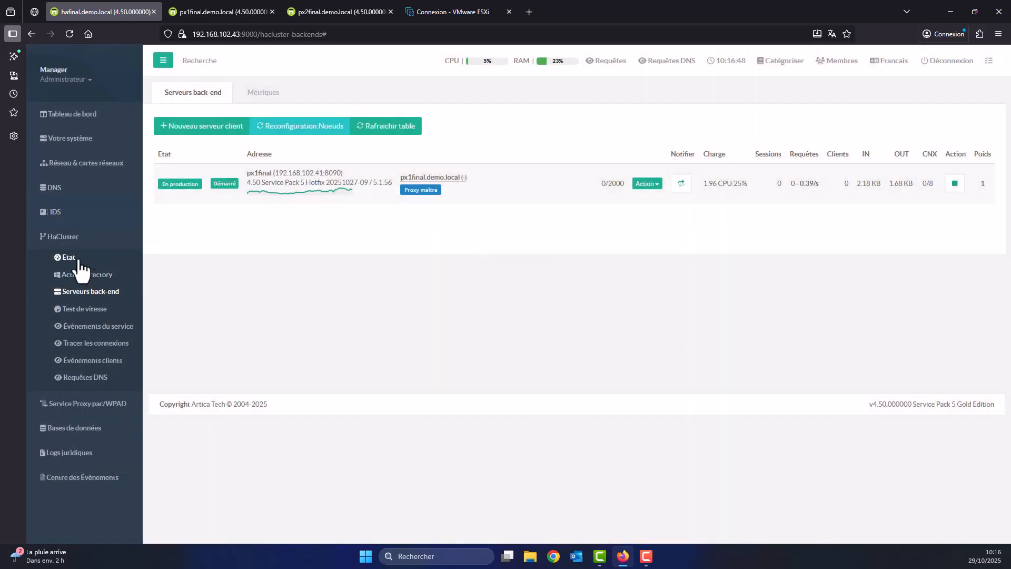
{"action": "left_click", "coordinate": [62, 256]}
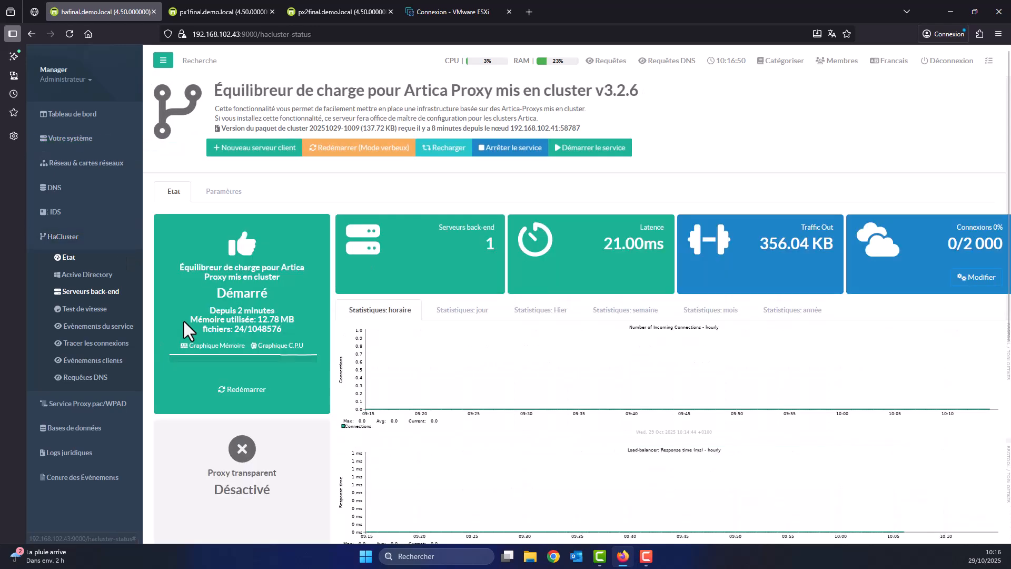
Restart the load-balancer service and reopen the back-end servers list, which shows only px1final.
{"action": "left_click", "coordinate": [221, 391]}
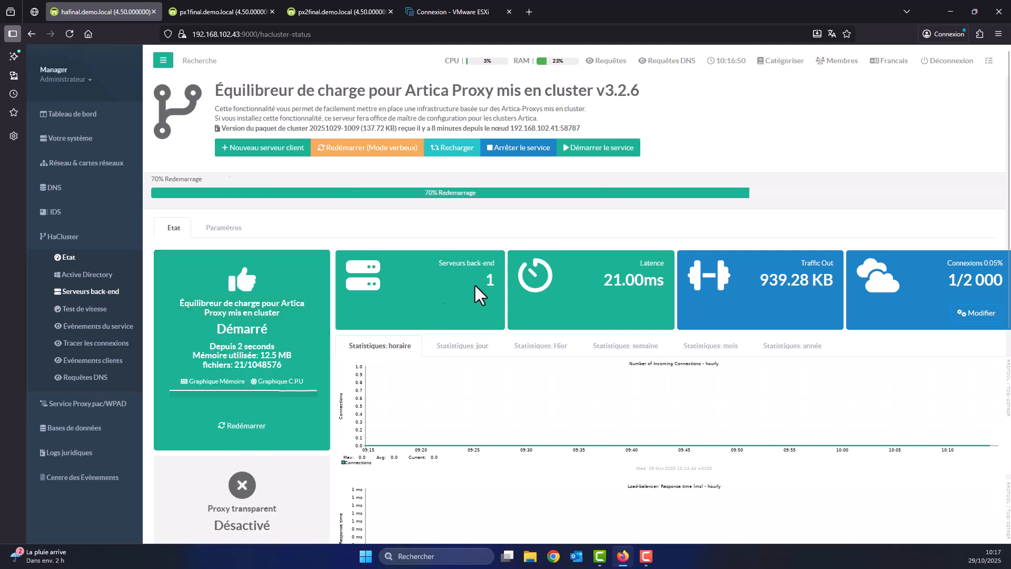
{"action": "left_click", "coordinate": [72, 291]}
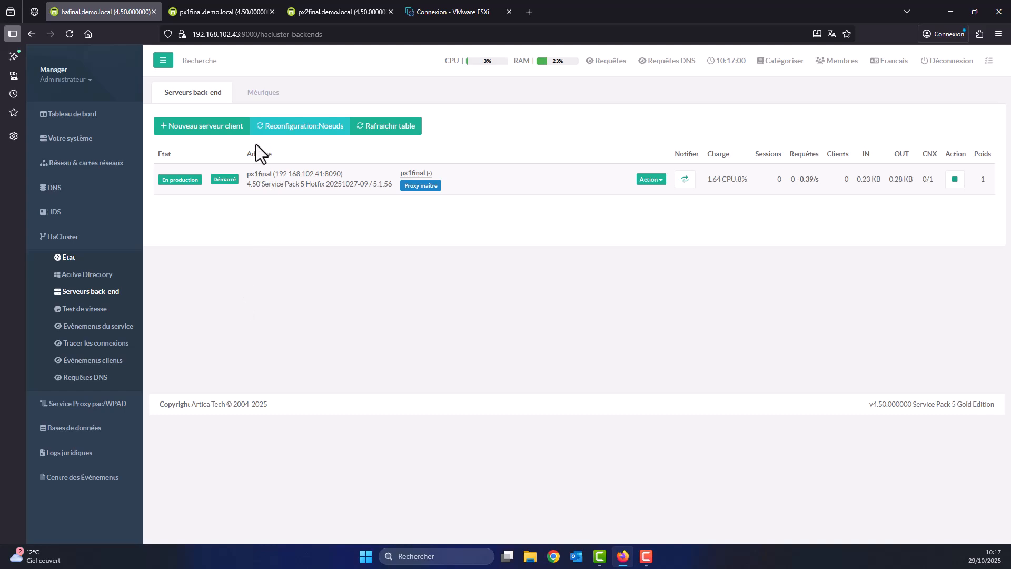
Add px2final.demo.local at 192.168.102.42 as a new back-end server with Manager administrator credentials.
{"action": "left_click", "coordinate": [220, 129]}
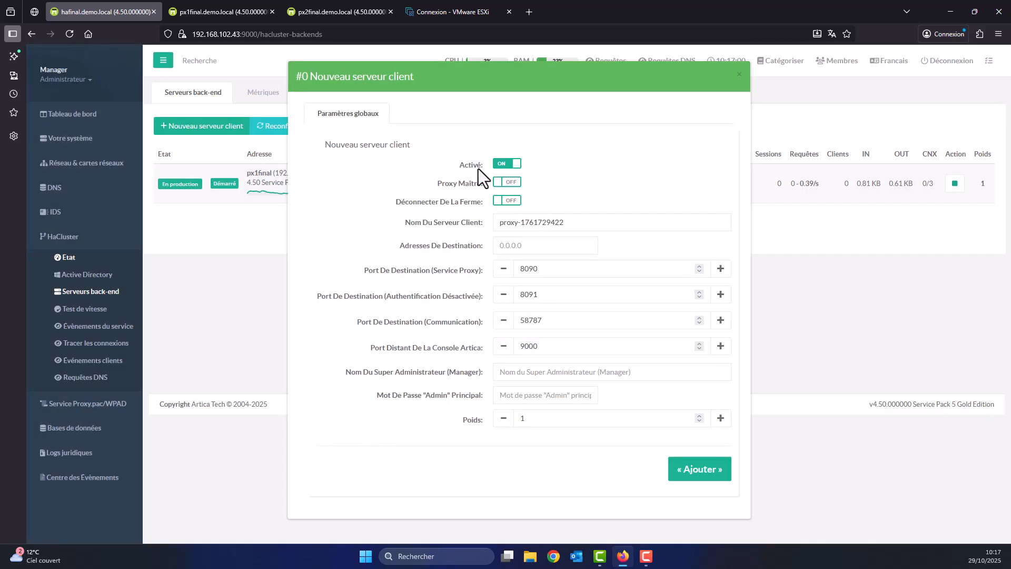
{"action": "triple_click", "coordinate": [558, 222]}
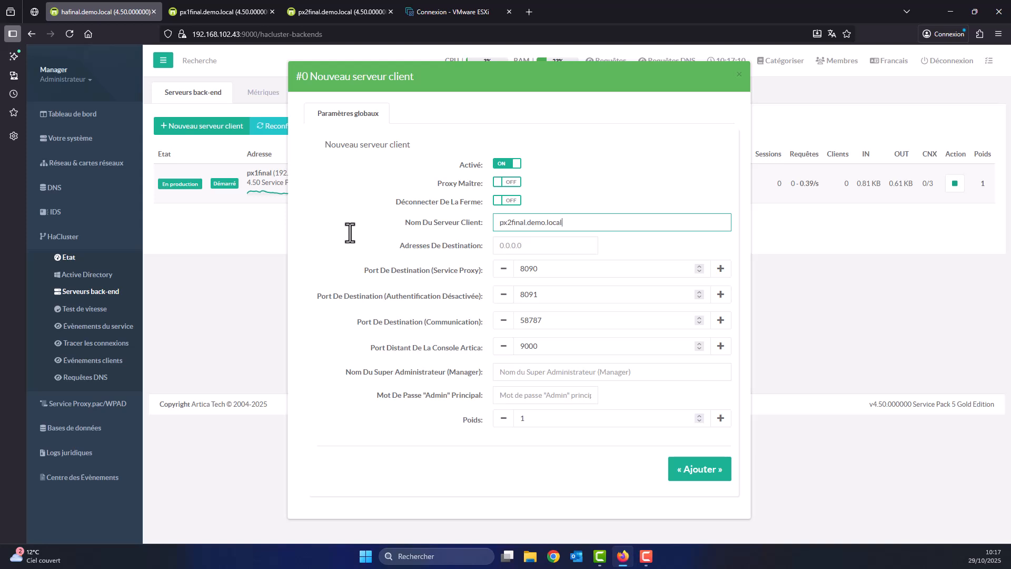
{"action": "left_click", "coordinate": [527, 246]}
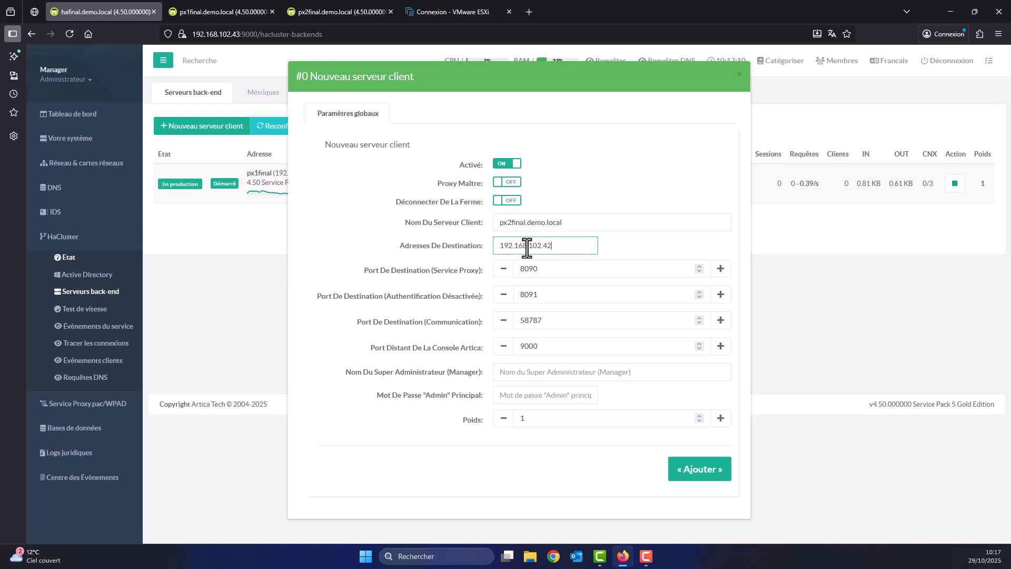
{"action": "left_click", "coordinate": [325, 9]}
{"action": "left_click", "coordinate": [84, 11]}
{"action": "left_click", "coordinate": [566, 369]}
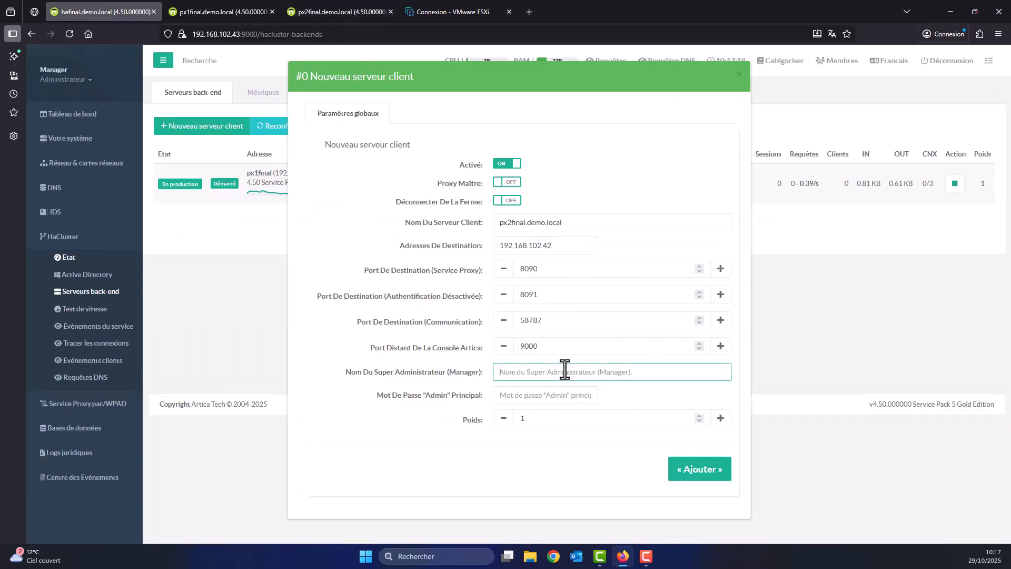
{"action": "type", "text": "Manager"}
{"action": "key", "text": "Tab"}
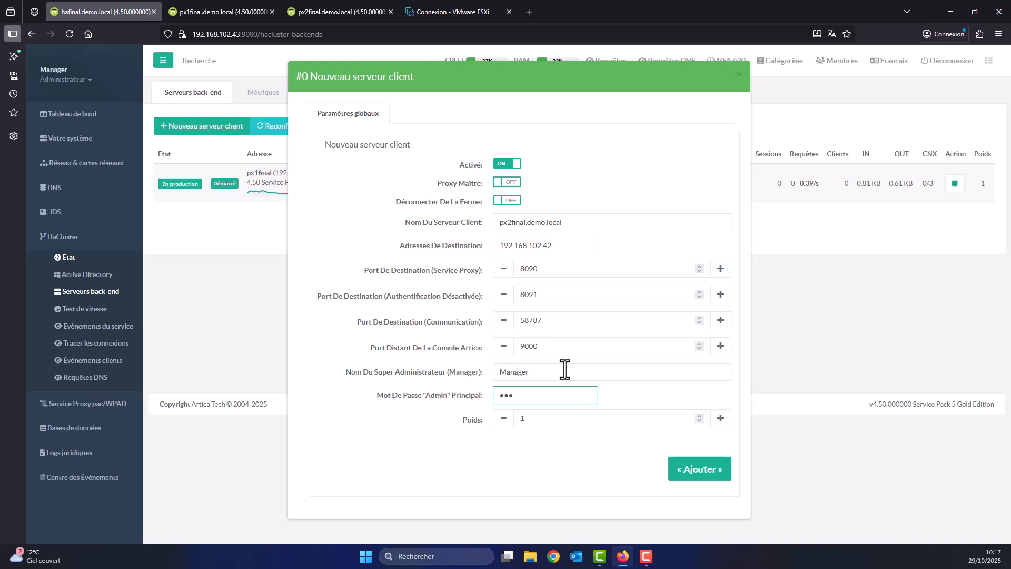
{"action": "left_click", "coordinate": [704, 470]}
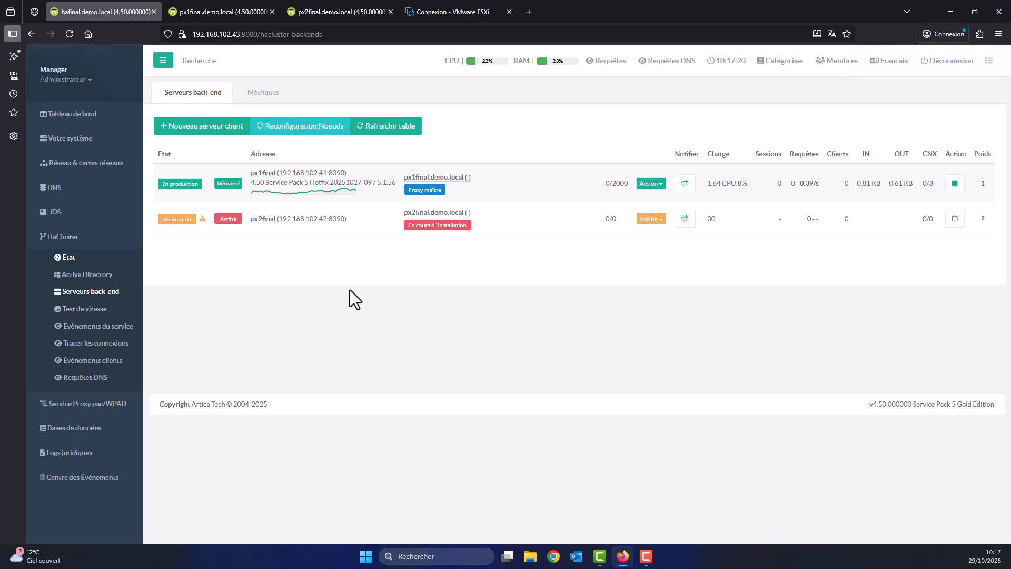
Reload px2final's dashboard, check its HaCluster client status, and open its listening ports page.
{"action": "left_click", "coordinate": [314, 12]}
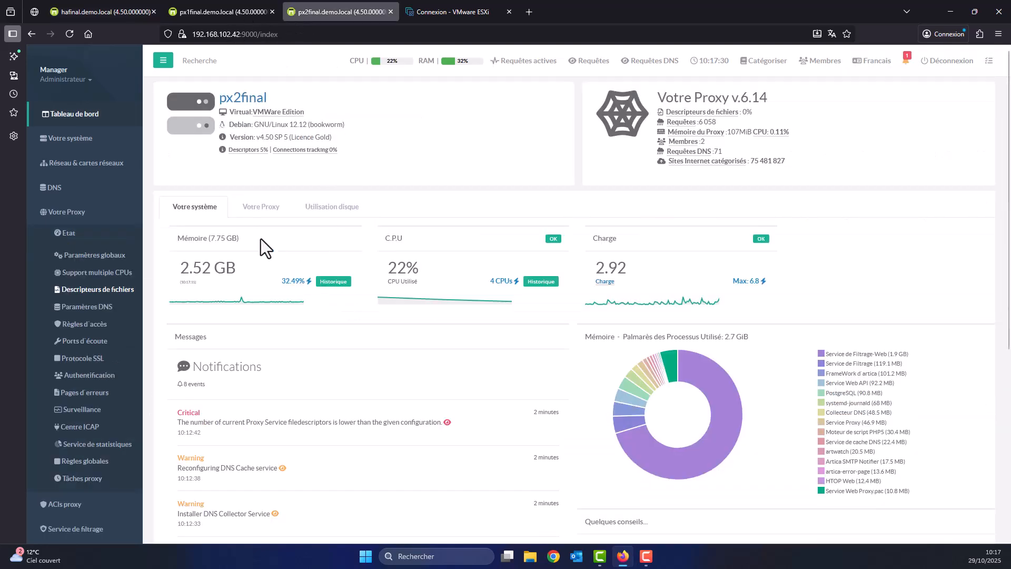
{"action": "left_click", "coordinate": [69, 34]}
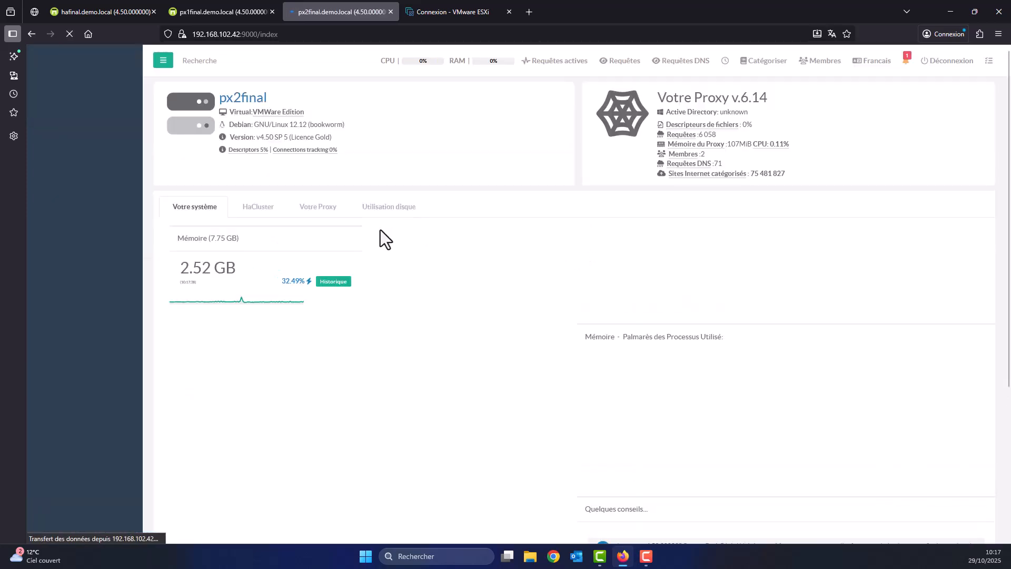
{"action": "left_click", "coordinate": [247, 207]}
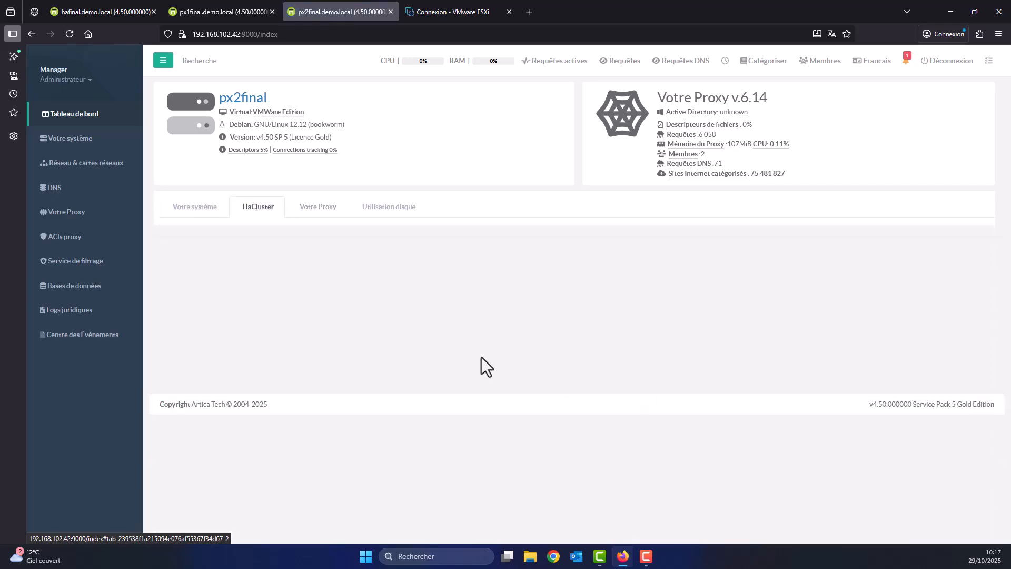
{"action": "scroll", "coordinate": [511, 390], "scroll_direction": "down", "scroll_amount": 5}
{"action": "scroll", "coordinate": [532, 408], "scroll_direction": "up", "scroll_amount": 4}
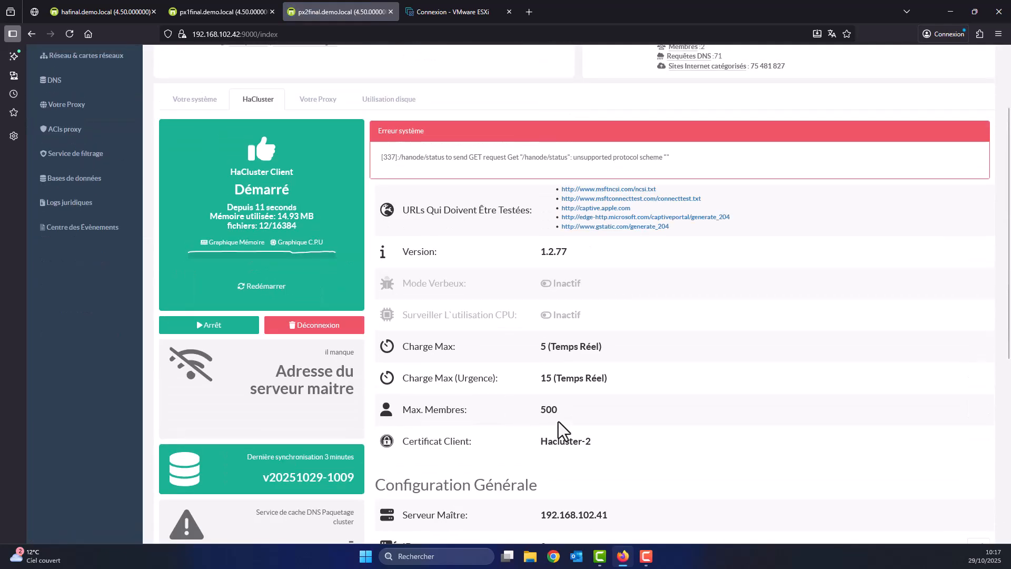
{"action": "scroll", "coordinate": [554, 425], "scroll_direction": "up", "scroll_amount": 3}
{"action": "left_click", "coordinate": [67, 212]}
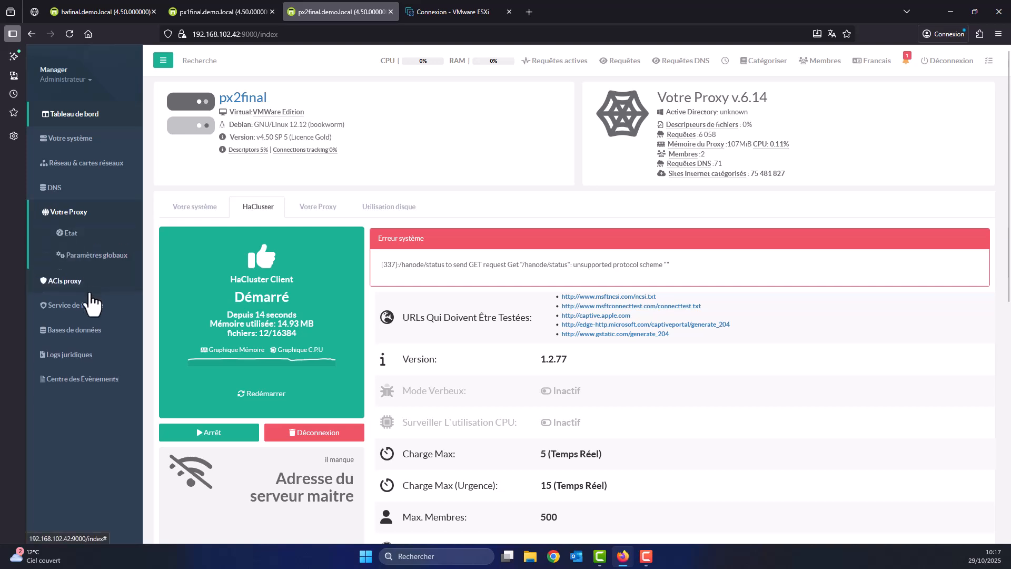
{"action": "left_click", "coordinate": [89, 343]}
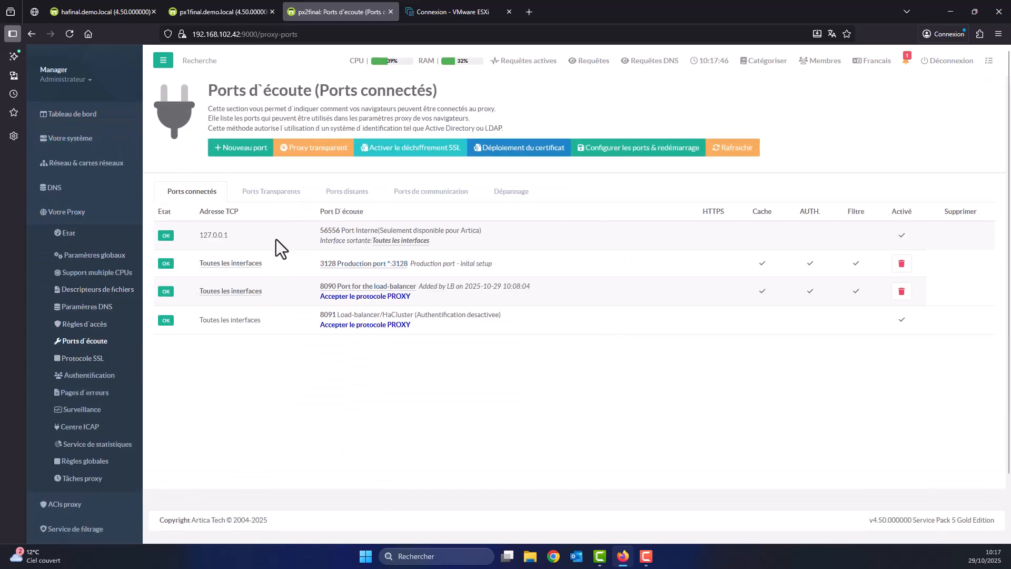
Recheck px2final's HaCluster client details on the dashboard, then reopen its listening ports page.
{"action": "left_click", "coordinate": [71, 114]}
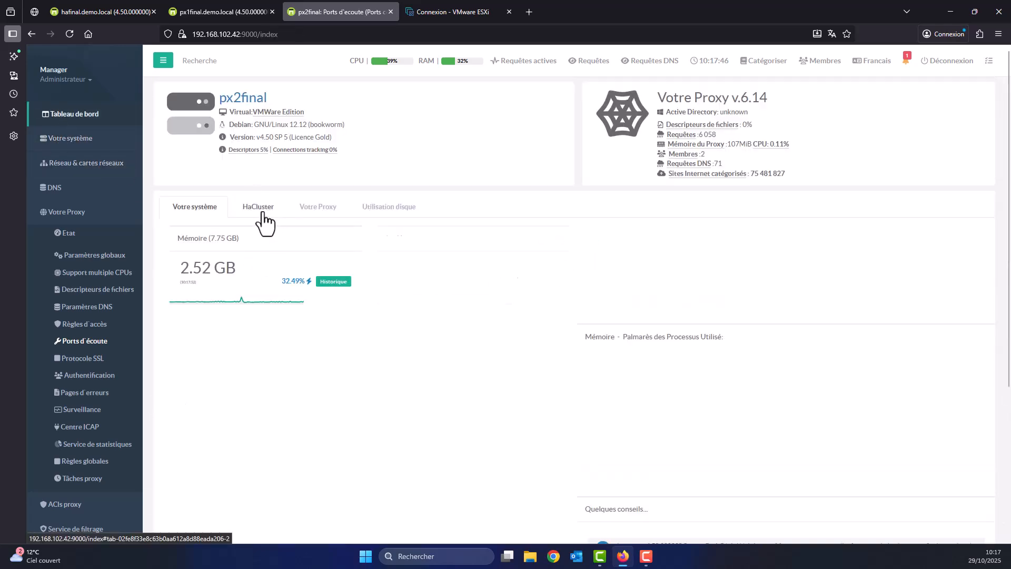
{"action": "left_click", "coordinate": [262, 213]}
{"action": "scroll", "coordinate": [640, 364], "scroll_direction": "down", "scroll_amount": 6}
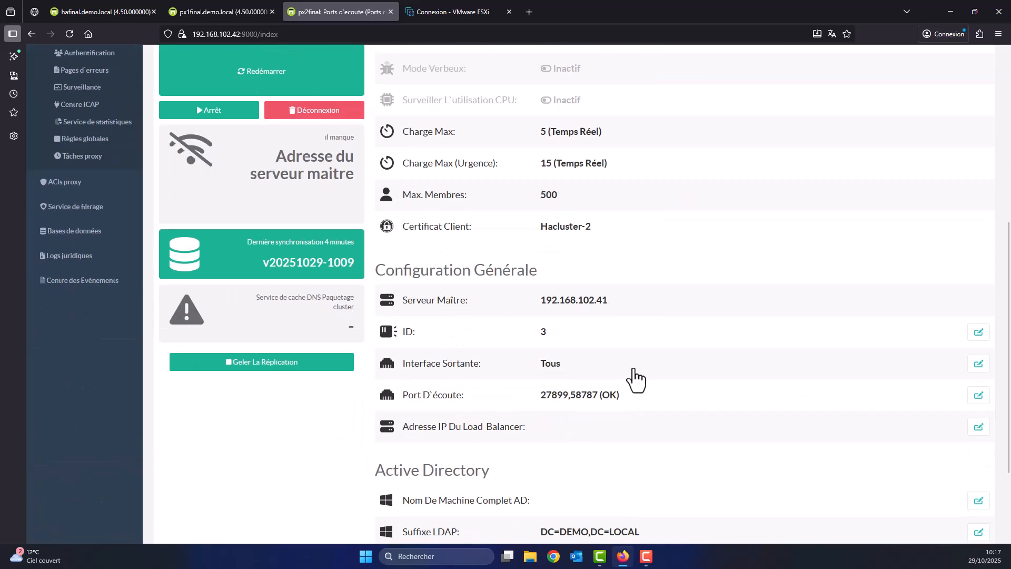
{"action": "scroll", "coordinate": [632, 395], "scroll_direction": "down", "scroll_amount": 2}
{"action": "scroll", "coordinate": [627, 418], "scroll_direction": "up", "scroll_amount": 9}
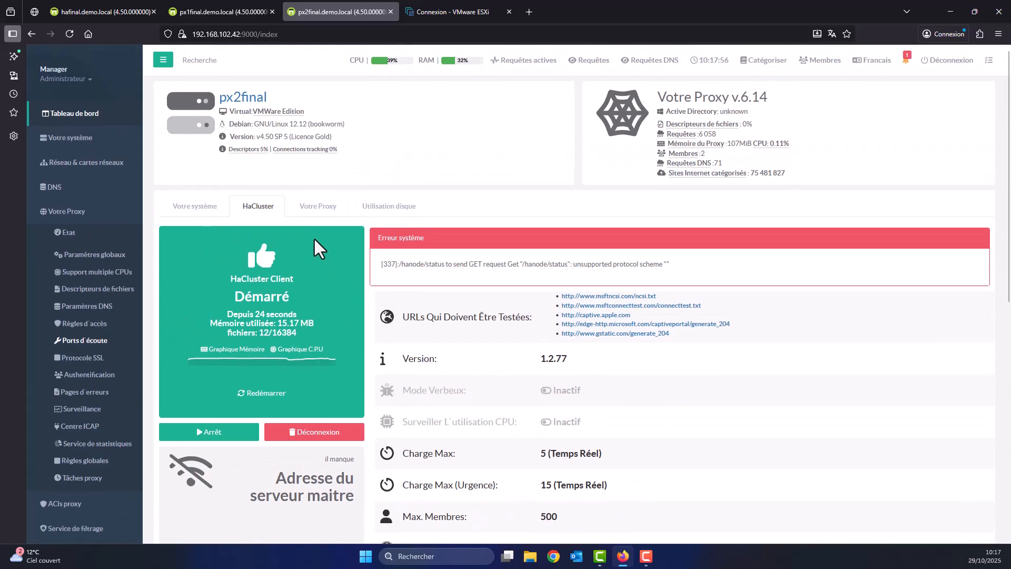
{"action": "left_click", "coordinate": [260, 209]}
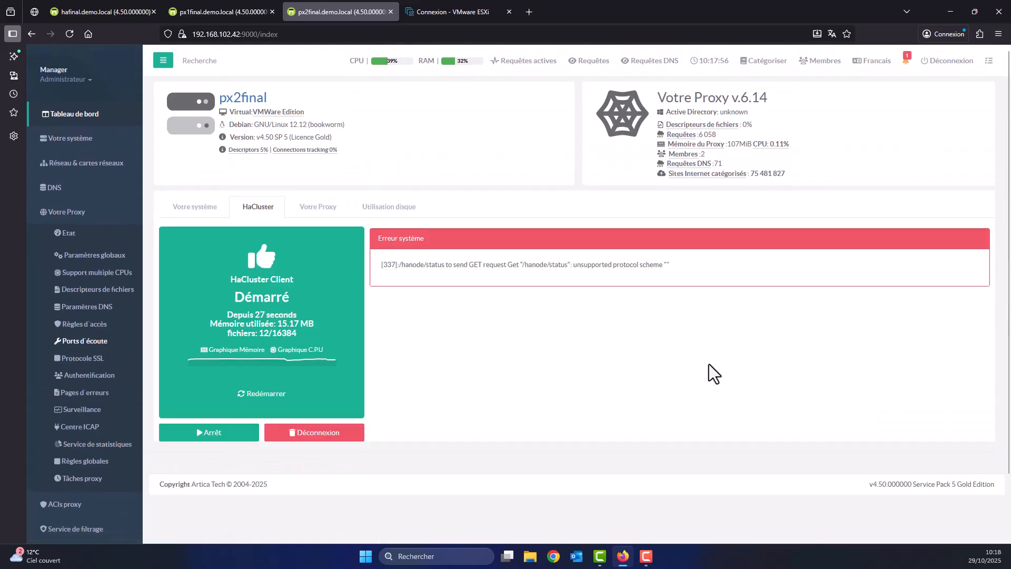
{"action": "scroll", "coordinate": [707, 365], "scroll_direction": "down", "scroll_amount": 2}
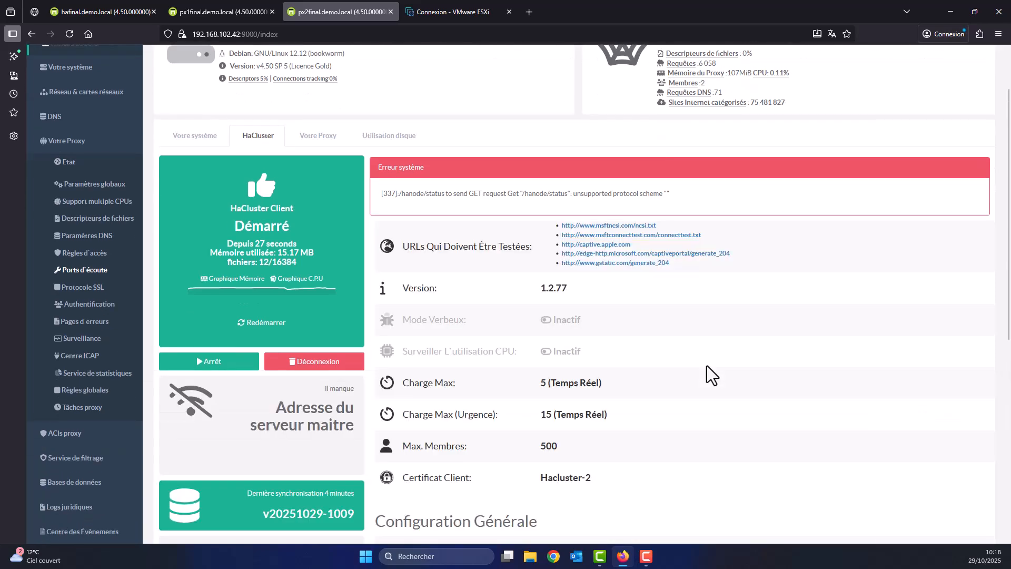
{"action": "scroll", "coordinate": [703, 369], "scroll_direction": "down", "scroll_amount": 6}
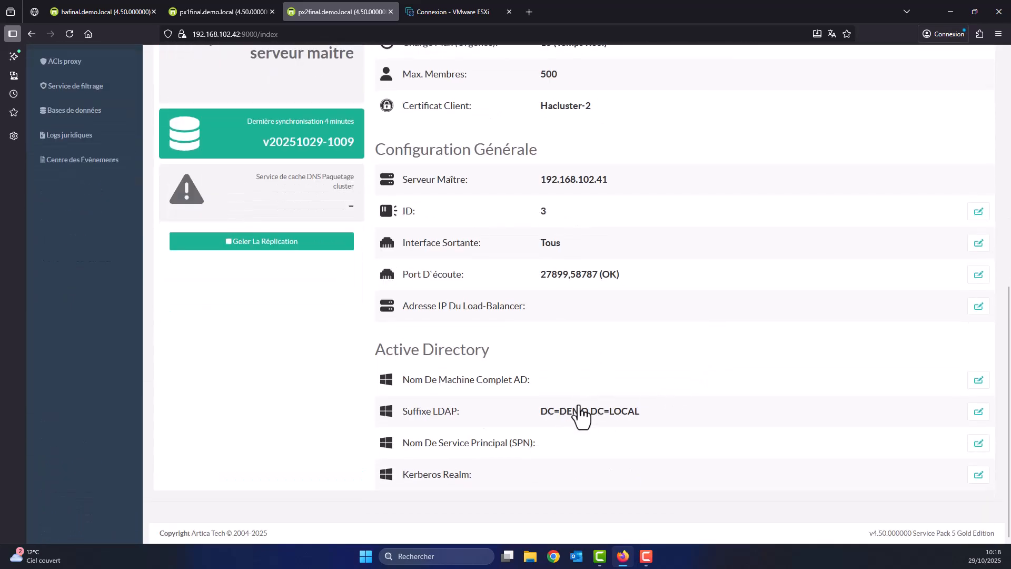
{"action": "scroll", "coordinate": [335, 387], "scroll_direction": "up", "scroll_amount": 2}
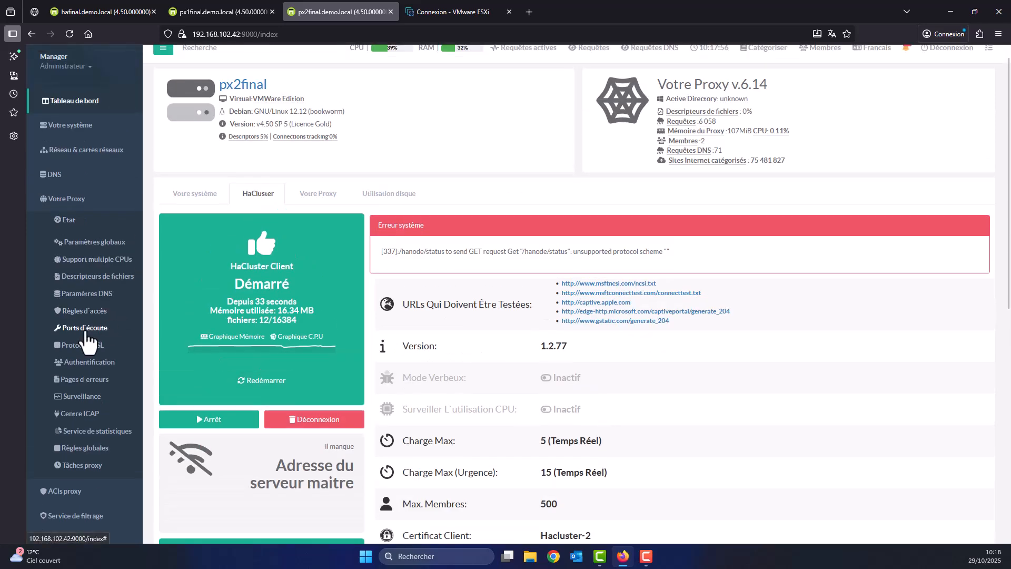
{"action": "left_click", "coordinate": [75, 329]}
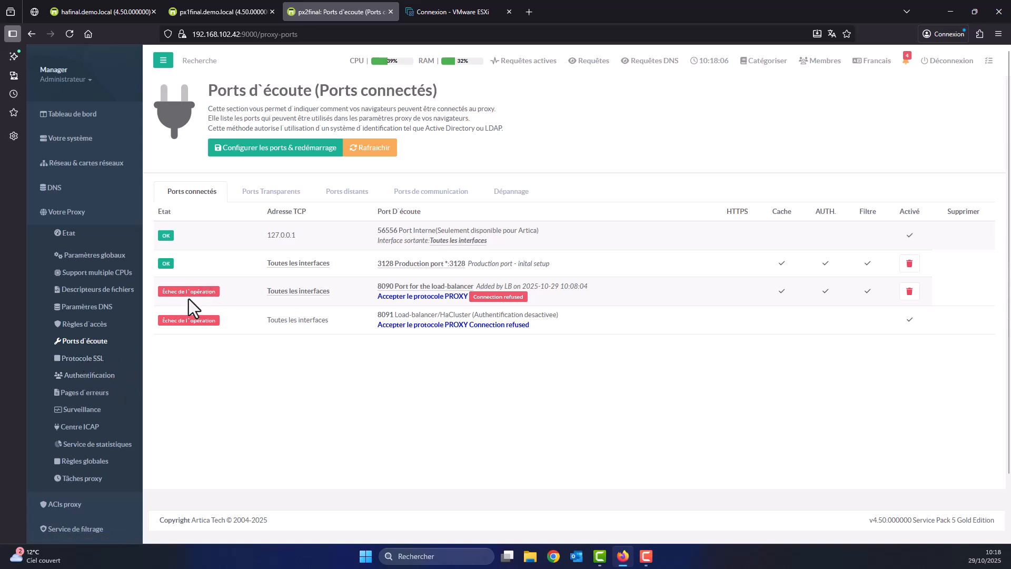
Refresh px2final's listening ports until 8090 reports OK, then view hafinal's back-end servers list.
{"action": "left_click", "coordinate": [84, 342]}
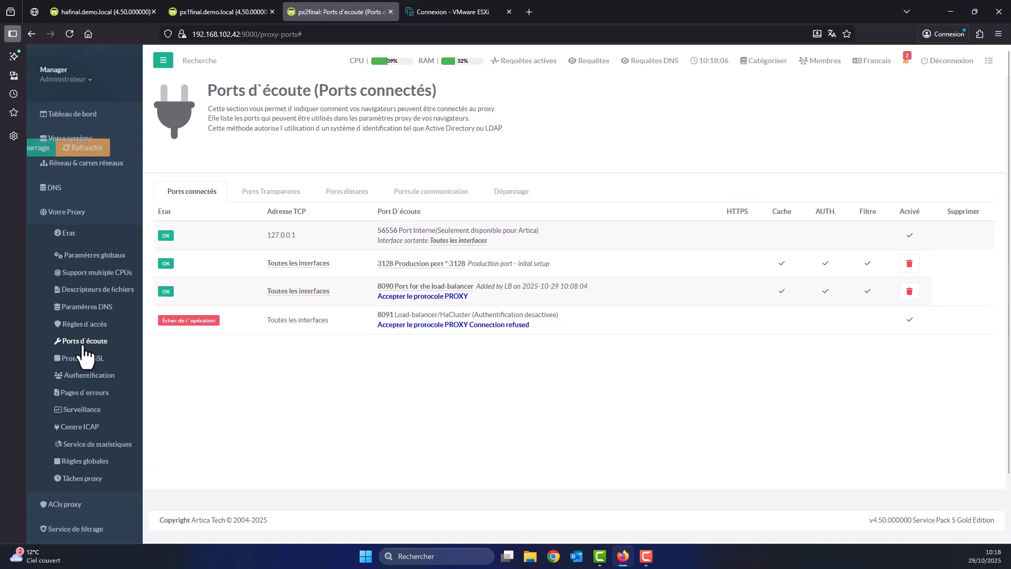
{"action": "left_click", "coordinate": [84, 342]}
{"action": "left_click", "coordinate": [83, 342]}
{"action": "left_click", "coordinate": [83, 342]}
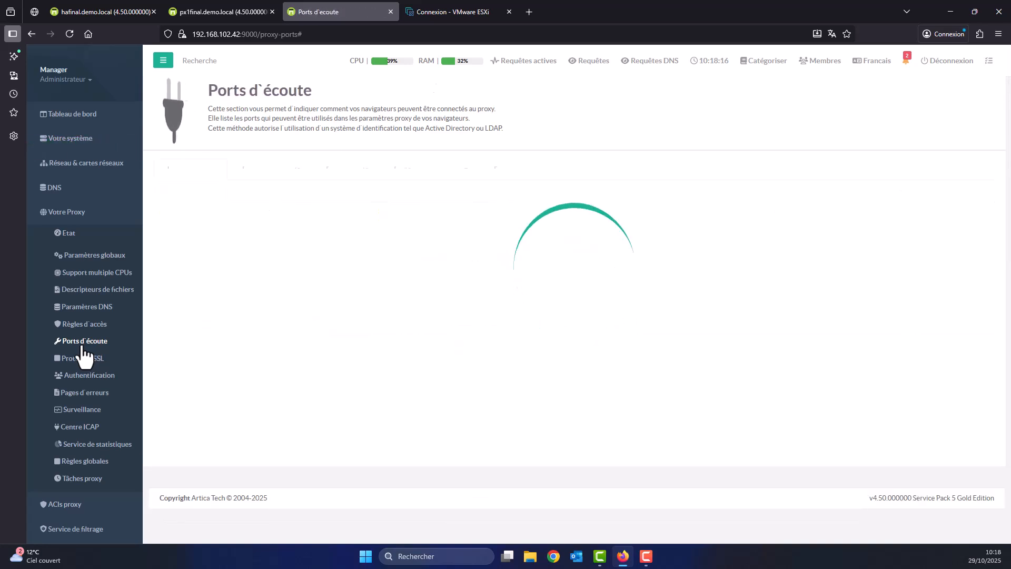
{"action": "left_click", "coordinate": [83, 342]}
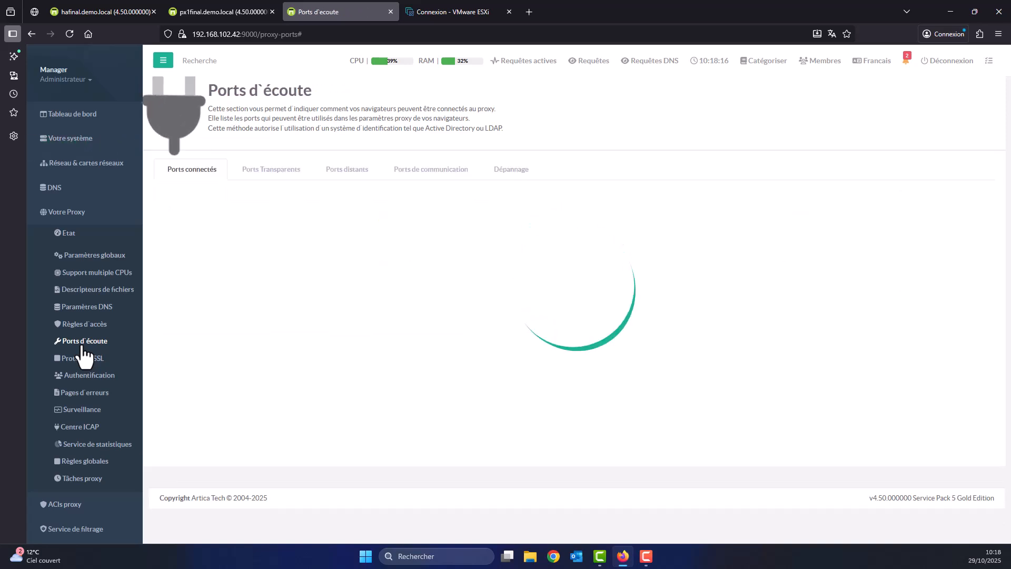
{"action": "left_click", "coordinate": [83, 342]}
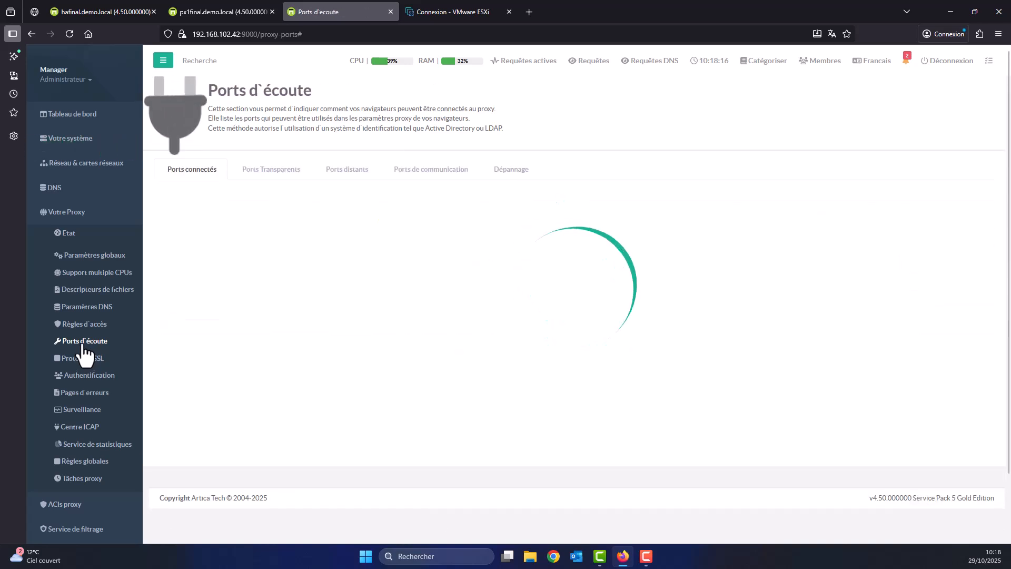
{"action": "left_click", "coordinate": [83, 342]}
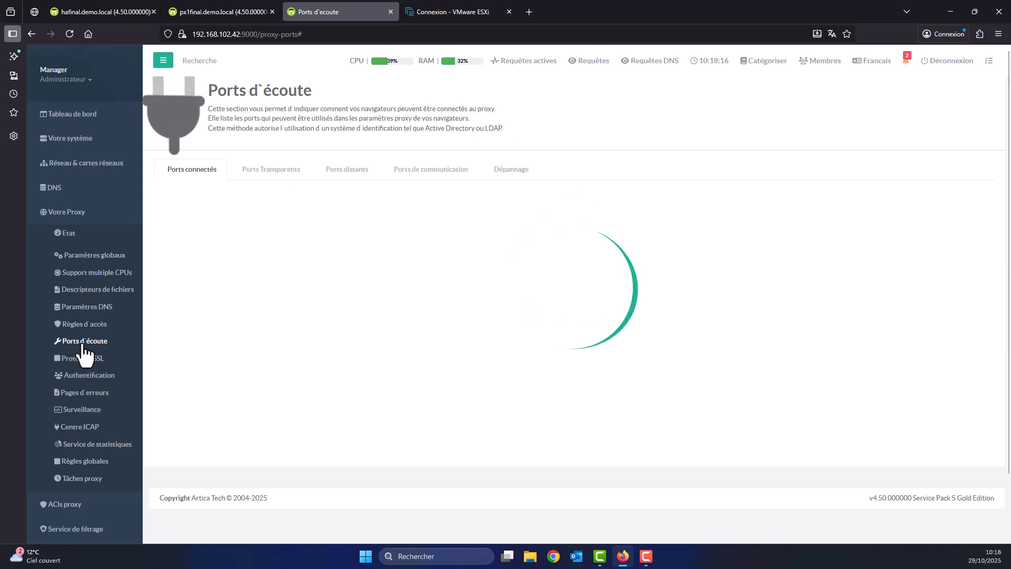
{"action": "left_click", "coordinate": [386, 145]}
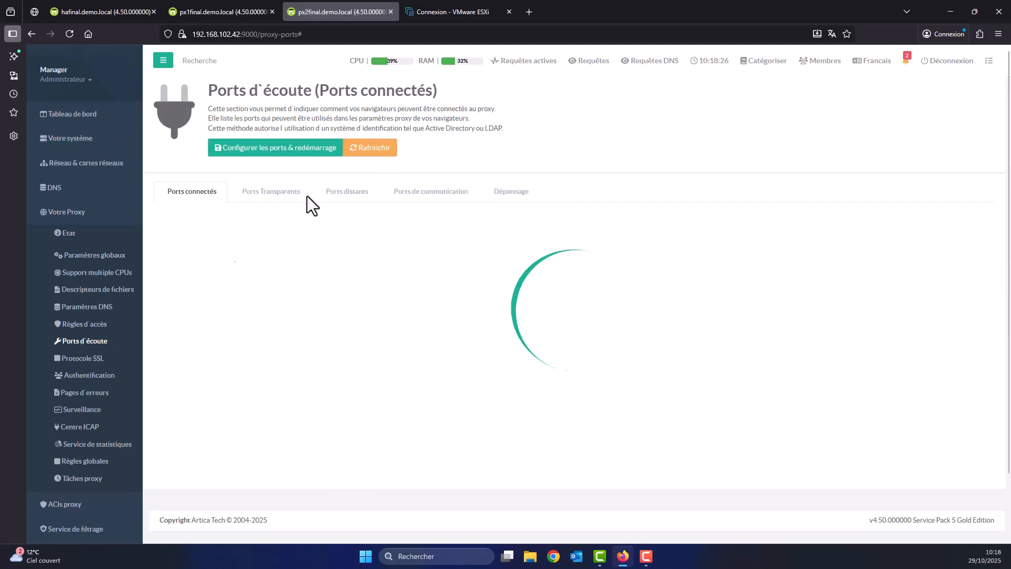
{"action": "left_click", "coordinate": [91, 346]}
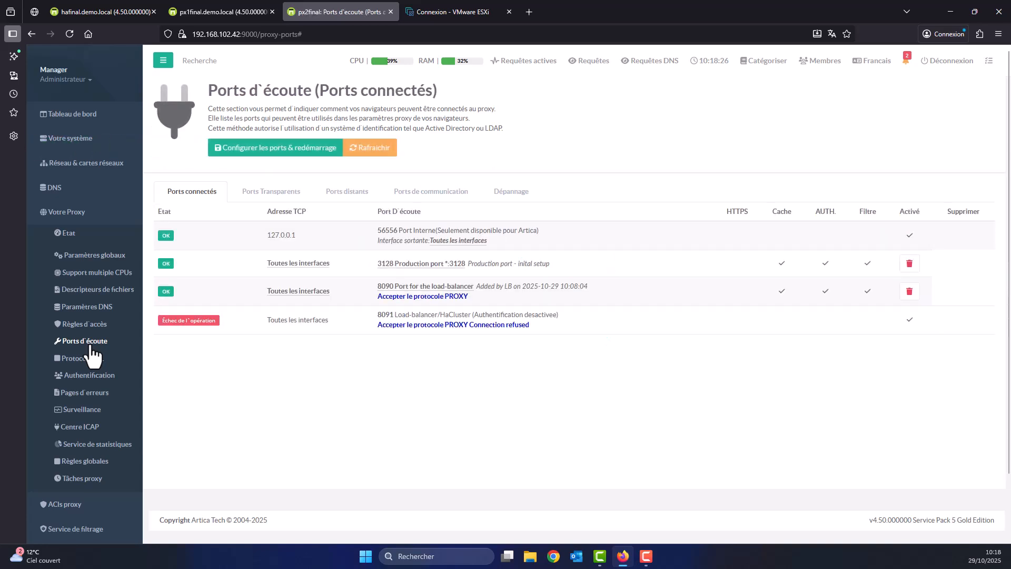
{"action": "left_click", "coordinate": [91, 346]}
{"action": "left_click", "coordinate": [91, 346]}
{"action": "left_click", "coordinate": [90, 348]}
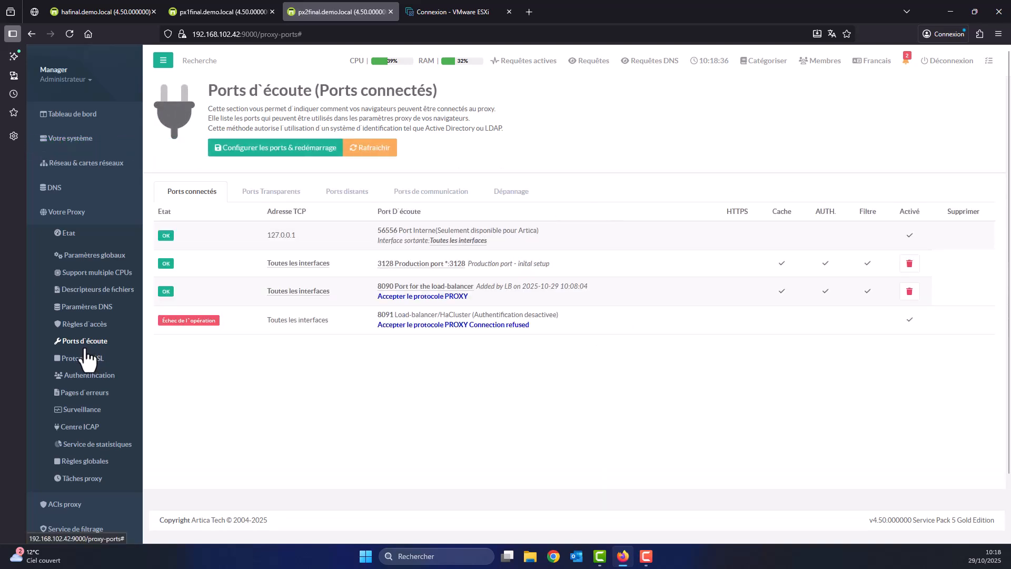
{"action": "left_click", "coordinate": [86, 349]}
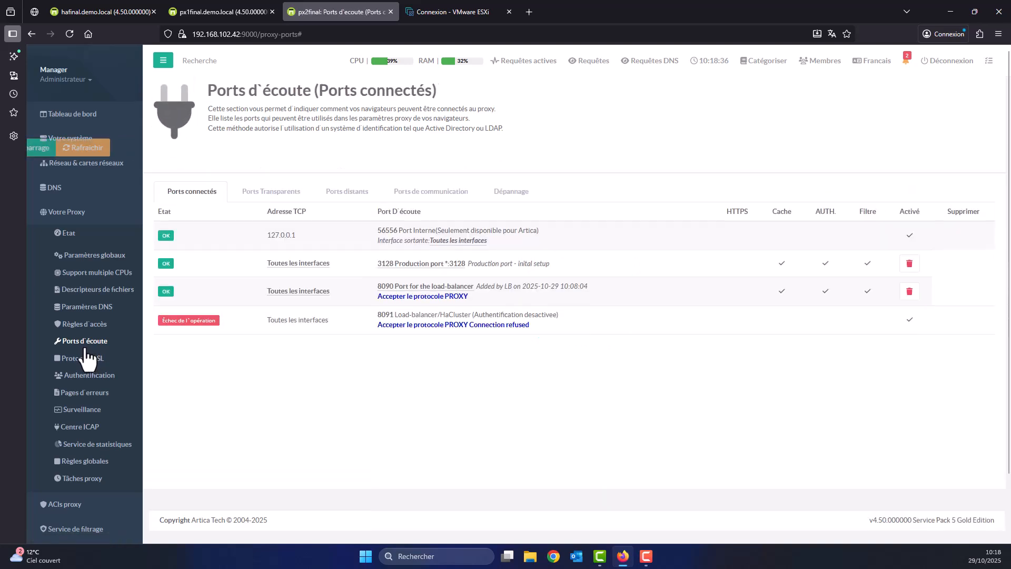
{"action": "left_click", "coordinate": [100, 342]}
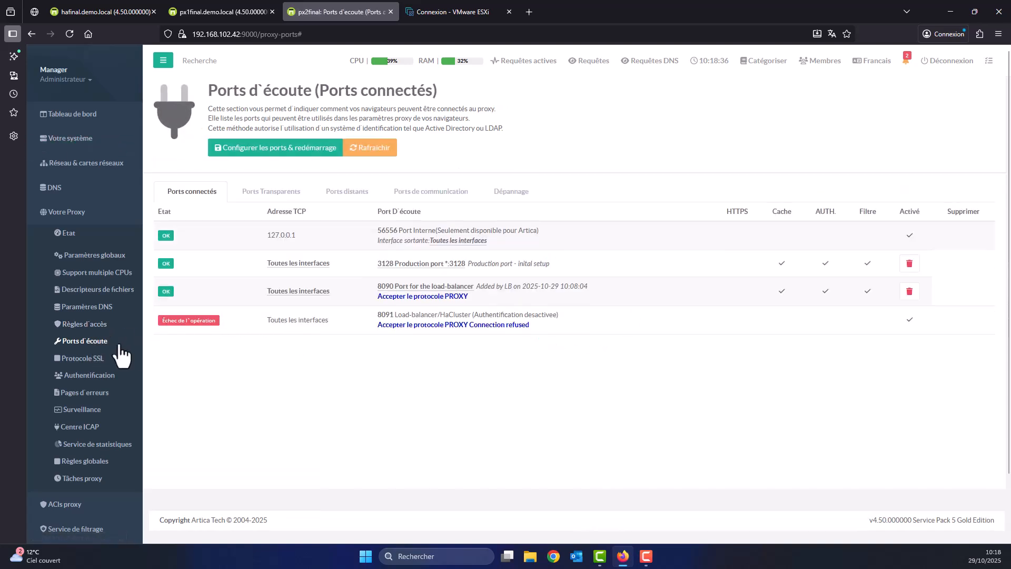
{"action": "left_click", "coordinate": [100, 11]}
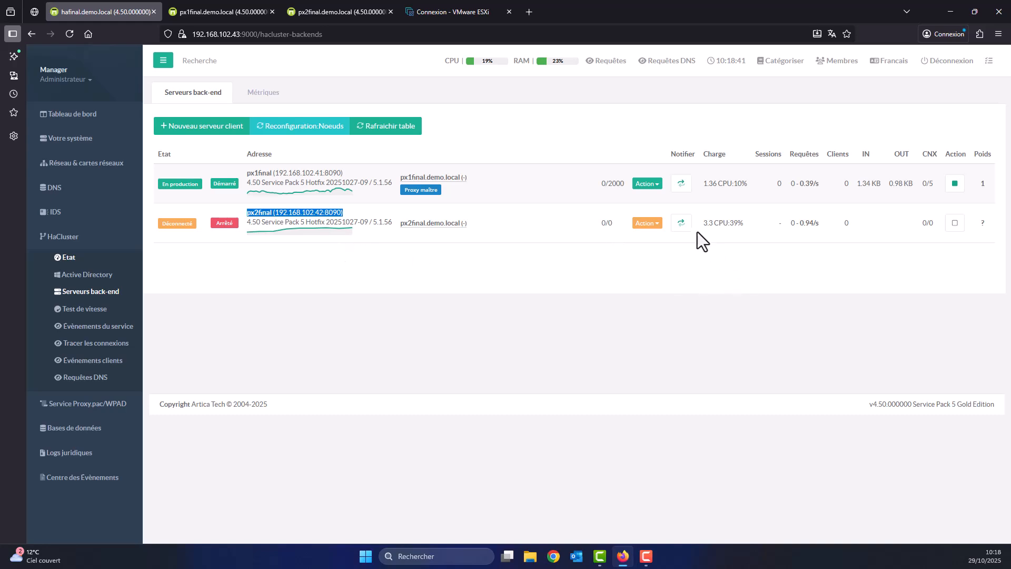
Notify px2final to refresh its cluster settings, recheck its connected ports, then revisit hafinal's back-end list.
{"action": "left_click", "coordinate": [681, 222]}
{"action": "left_click", "coordinate": [536, 356]}
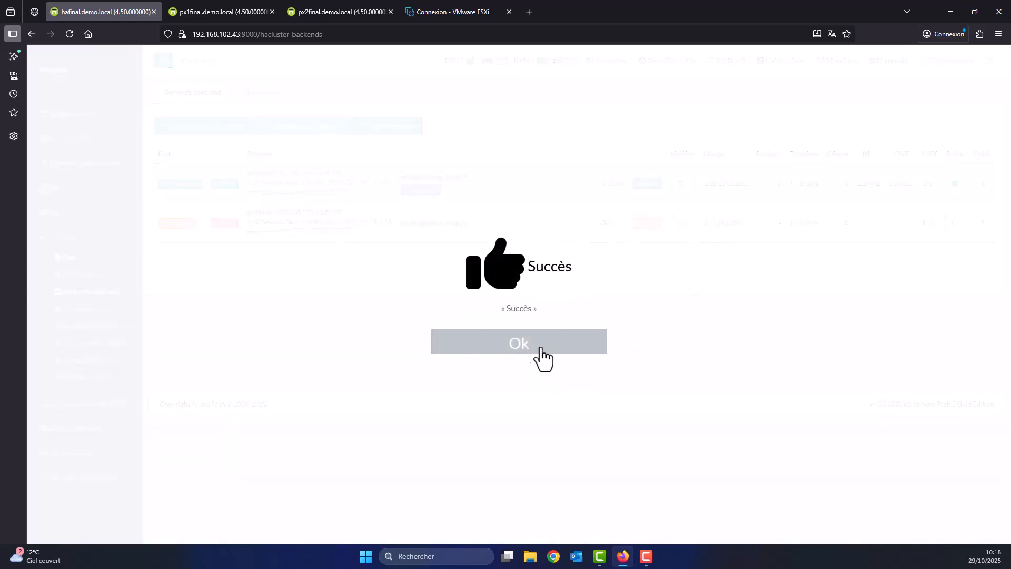
{"action": "left_click", "coordinate": [337, 11]}
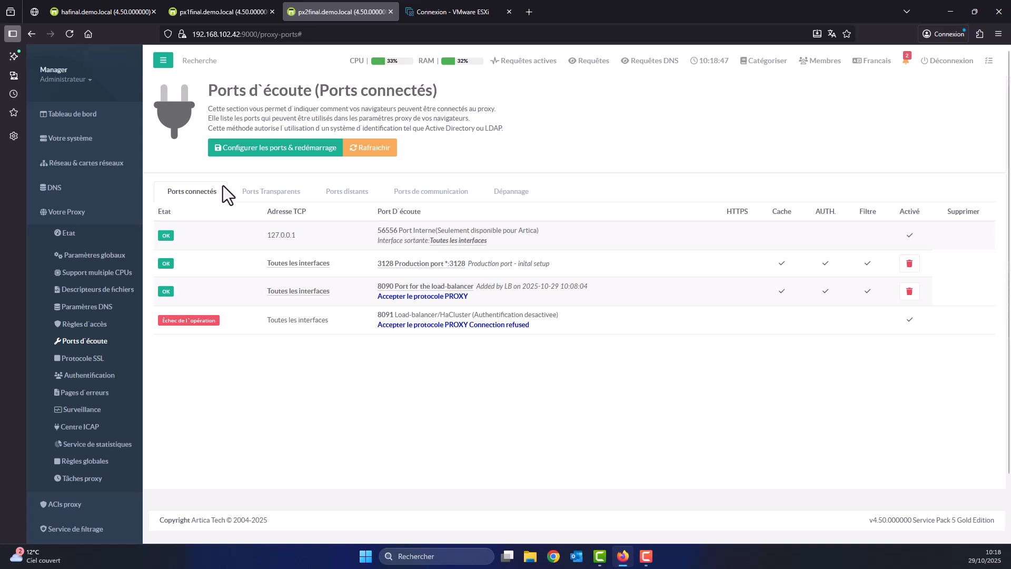
{"action": "left_click", "coordinate": [197, 195]}
{"action": "left_click", "coordinate": [196, 192]}
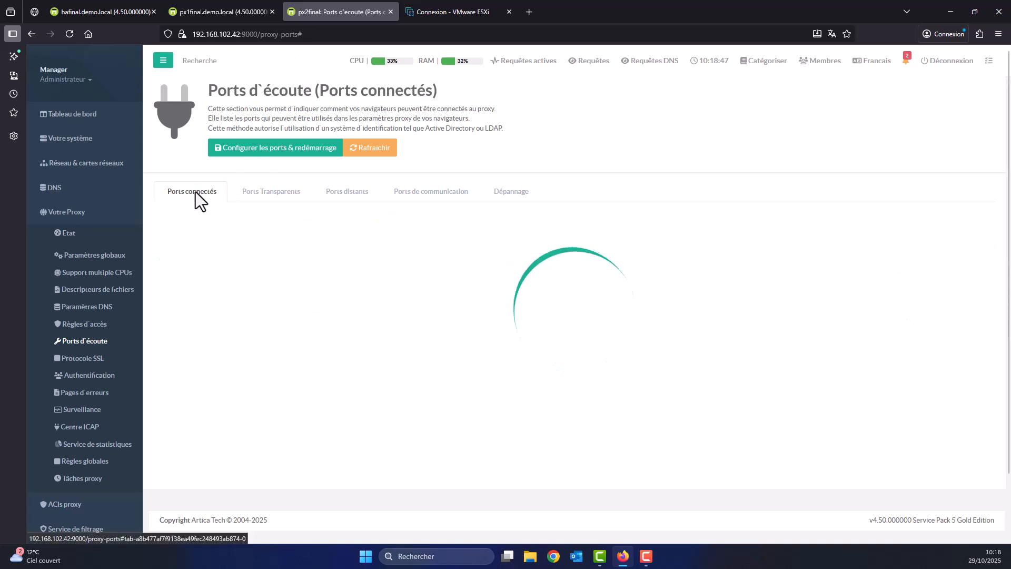
{"action": "left_click", "coordinate": [195, 192]}
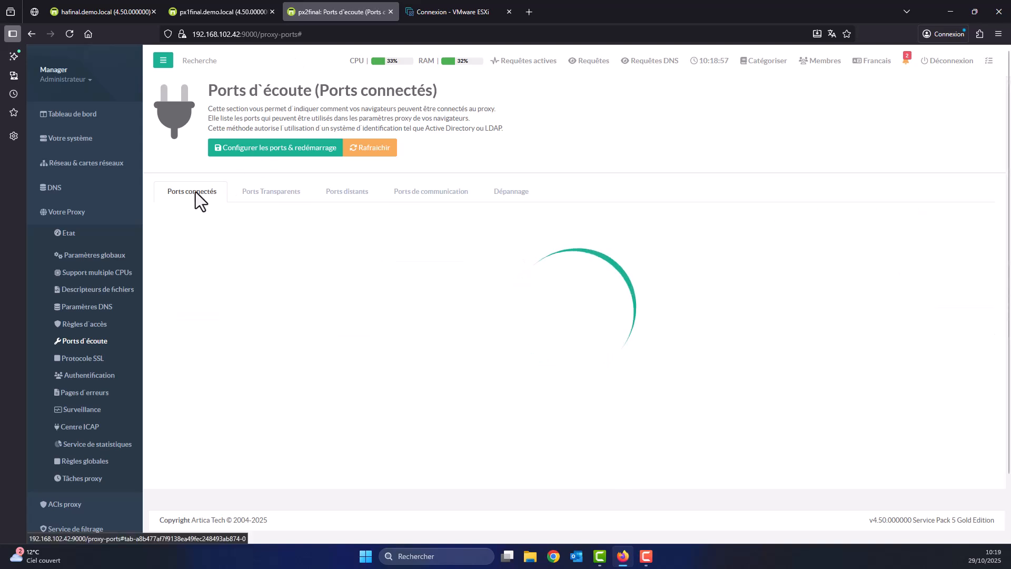
{"action": "left_click", "coordinate": [195, 192]}
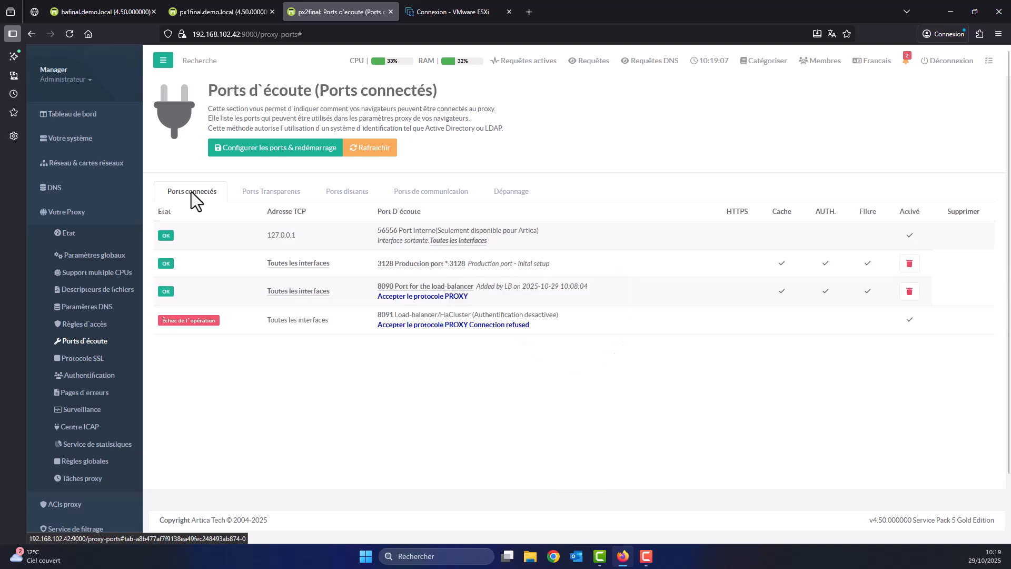
{"action": "left_click", "coordinate": [106, 12]}
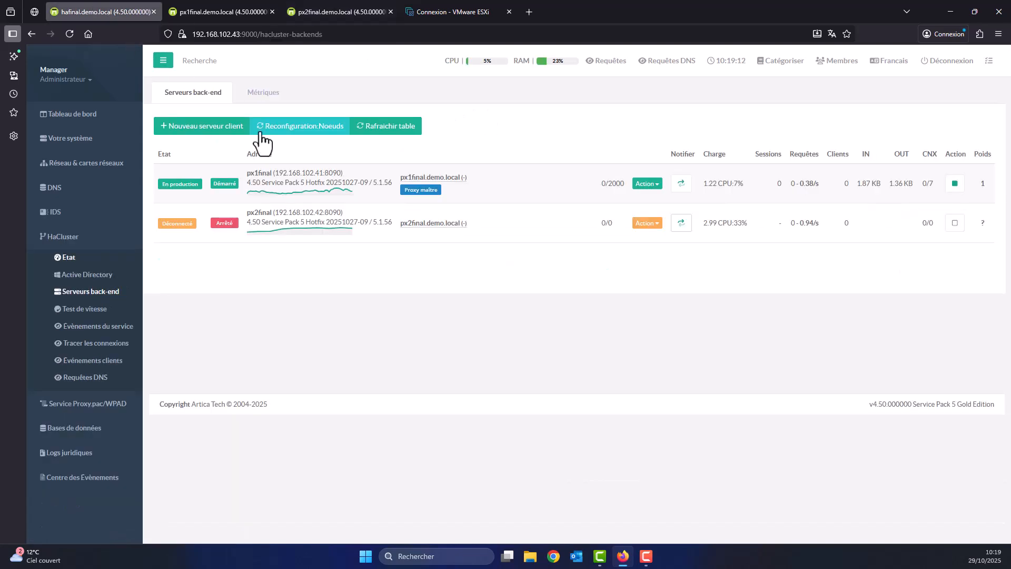
Run and confirm the Reconfiguration action on px2final.
{"action": "left_click", "coordinate": [644, 223]}
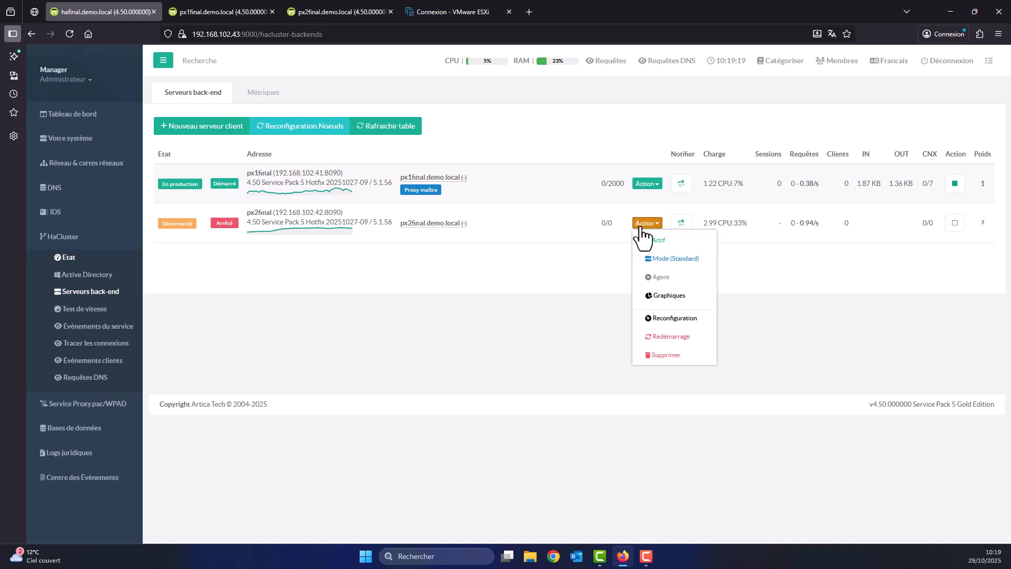
{"action": "left_click", "coordinate": [670, 320]}
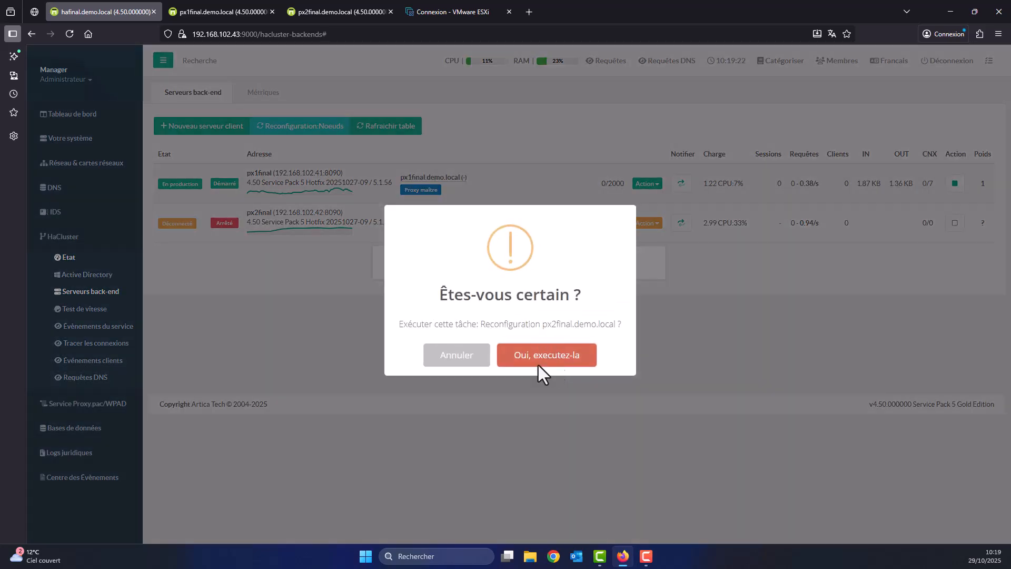
{"action": "left_click", "coordinate": [539, 364]}
{"action": "left_click", "coordinate": [509, 355]}
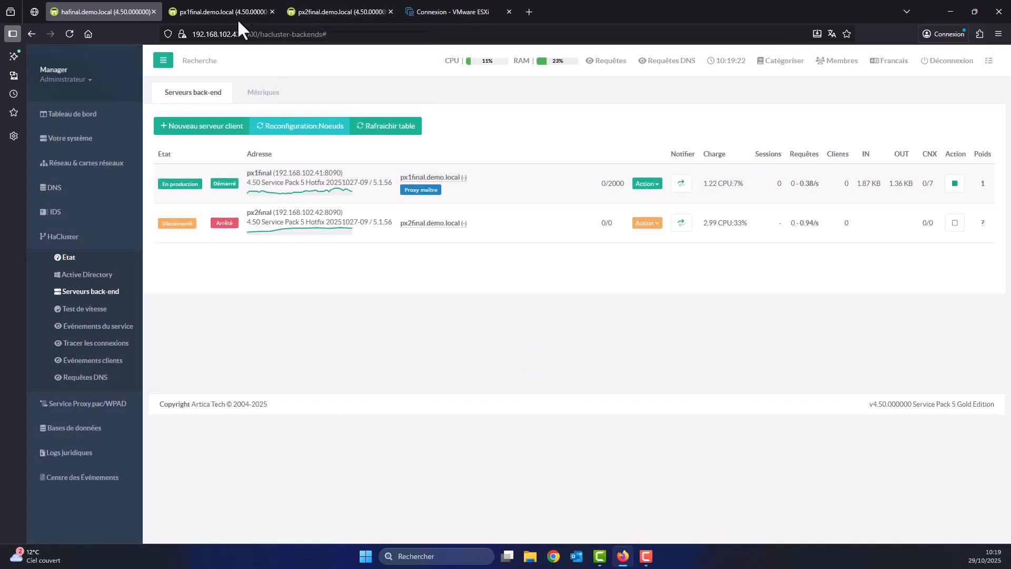
Refresh px2final's connected ports until all four, including 8090 and 8091, show OK.
{"action": "left_click", "coordinate": [323, 13]}
{"action": "left_click", "coordinate": [180, 194]}
{"action": "left_click", "coordinate": [181, 192]}
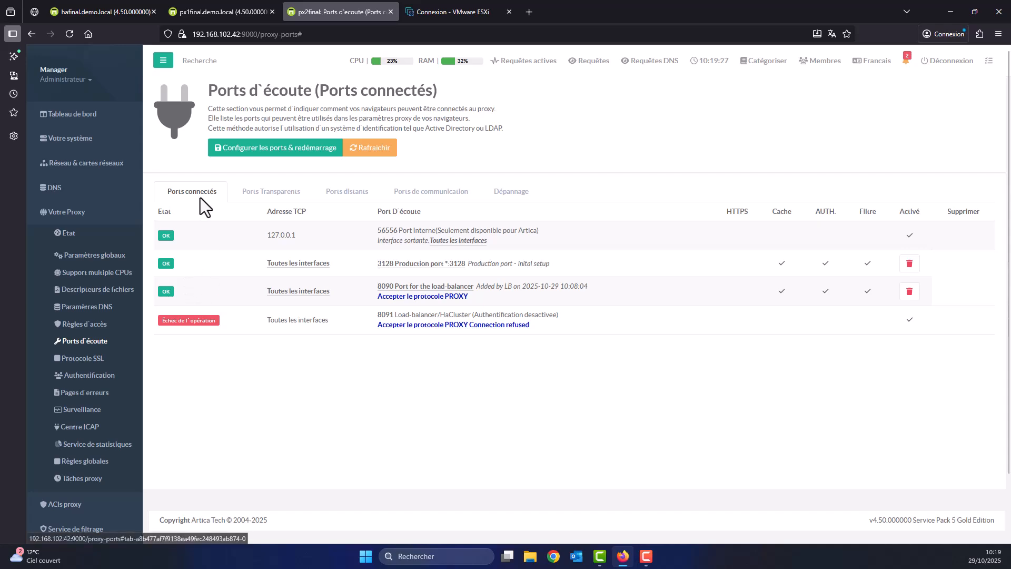
{"action": "left_click", "coordinate": [195, 188]}
{"action": "left_click", "coordinate": [196, 192]}
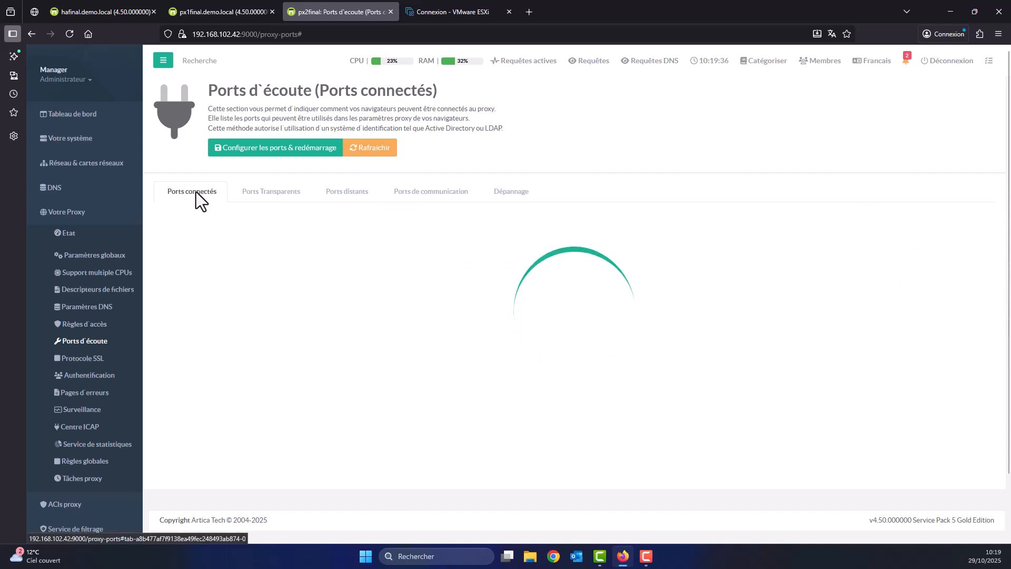
{"action": "left_click", "coordinate": [196, 191]}
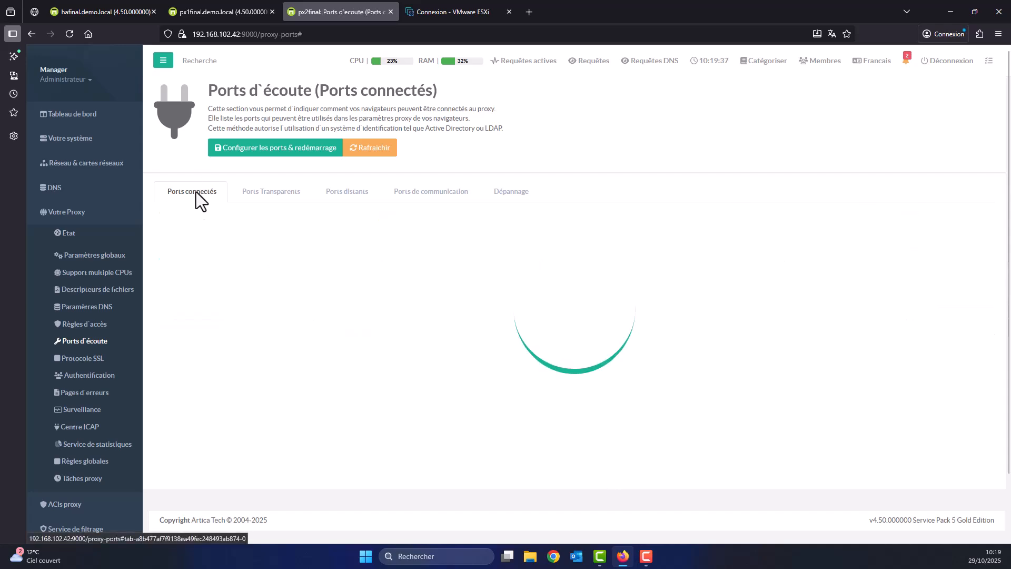
{"action": "left_click", "coordinate": [196, 192]}
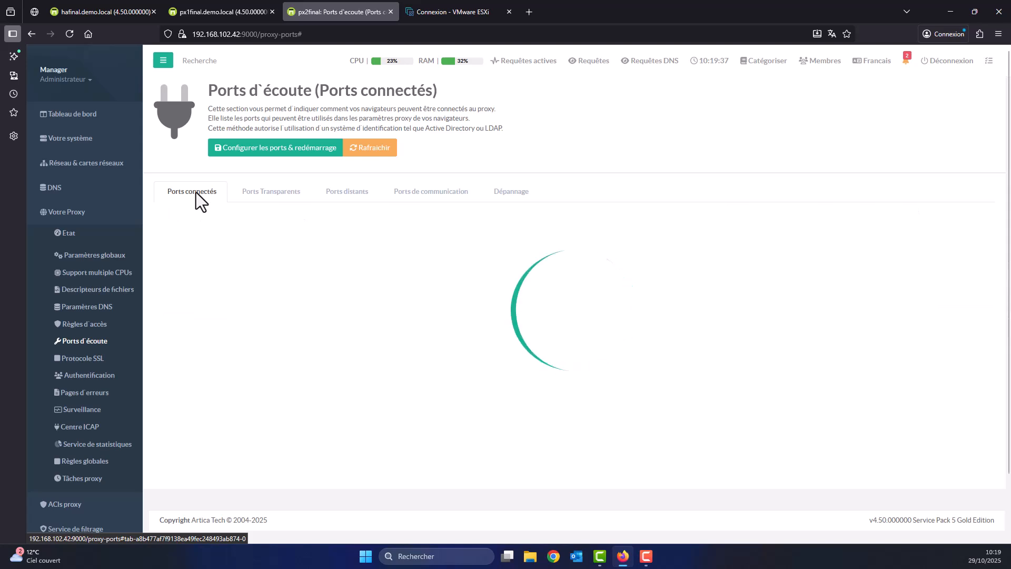
{"action": "left_click", "coordinate": [196, 192]}
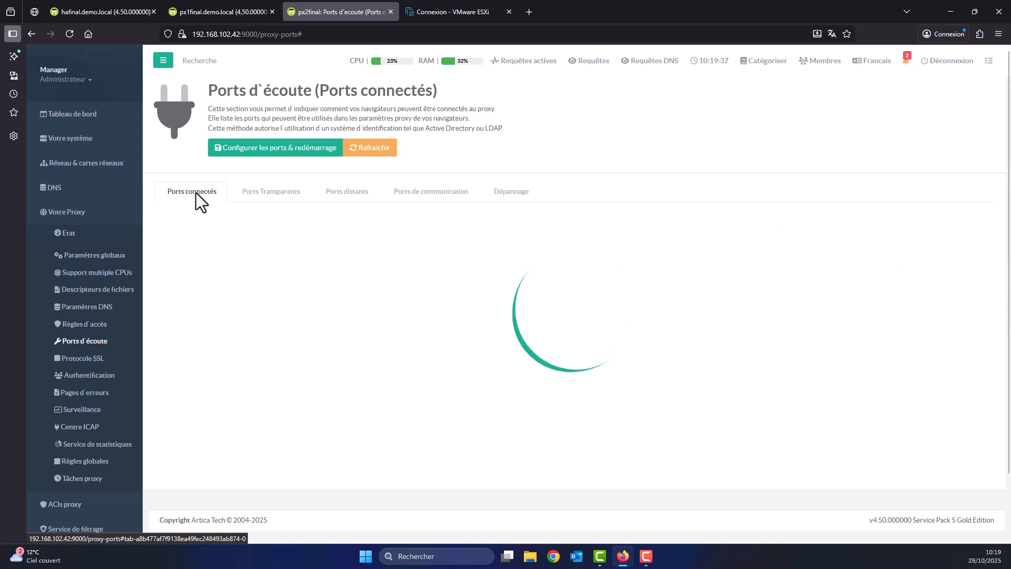
{"action": "left_click", "coordinate": [196, 192]}
{"action": "left_click", "coordinate": [196, 193]}
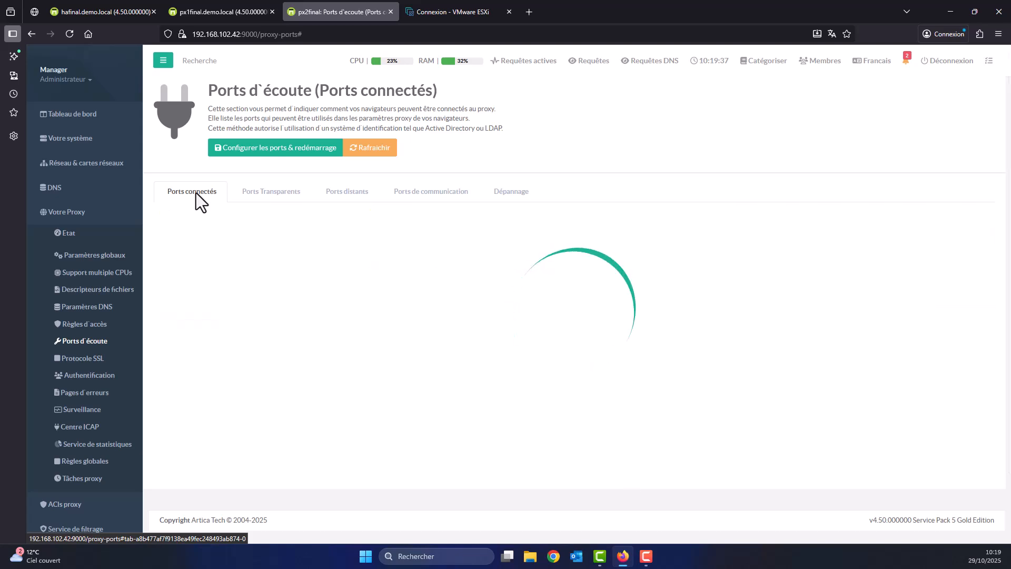
{"action": "left_click", "coordinate": [196, 193]}
{"action": "left_click", "coordinate": [196, 193]}
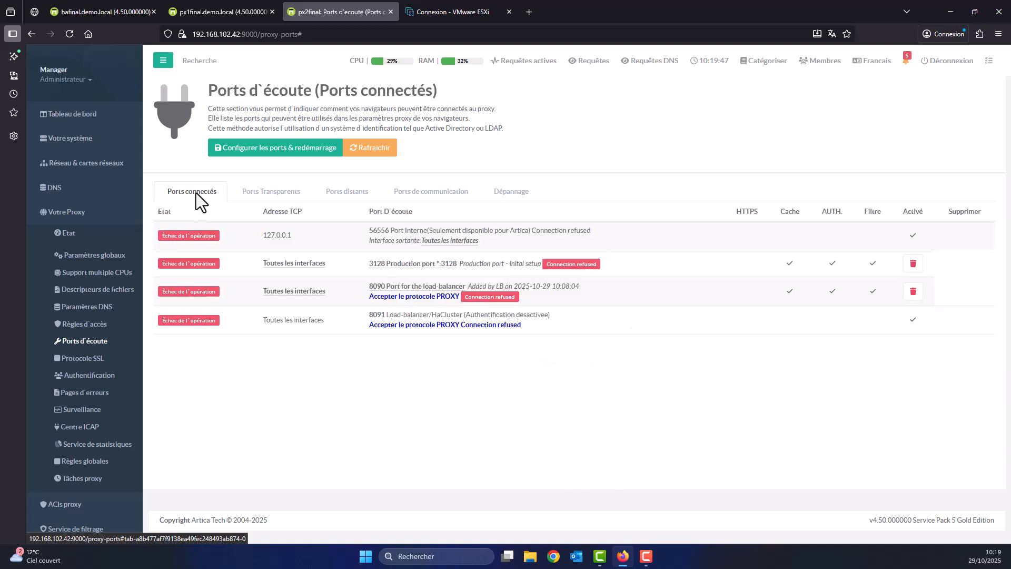
{"action": "left_click", "coordinate": [196, 193]}
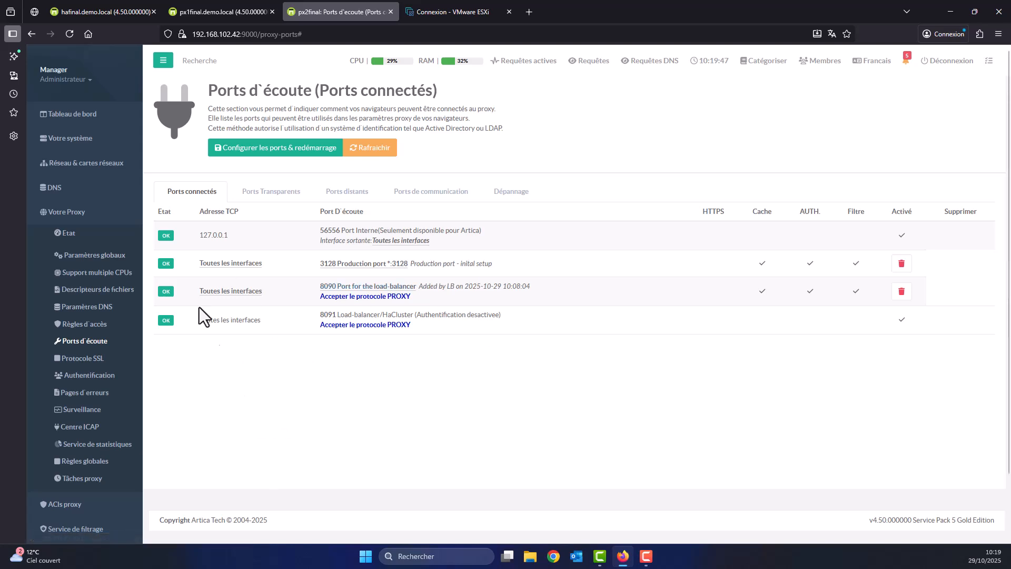
{"action": "left_click", "coordinate": [88, 129]}
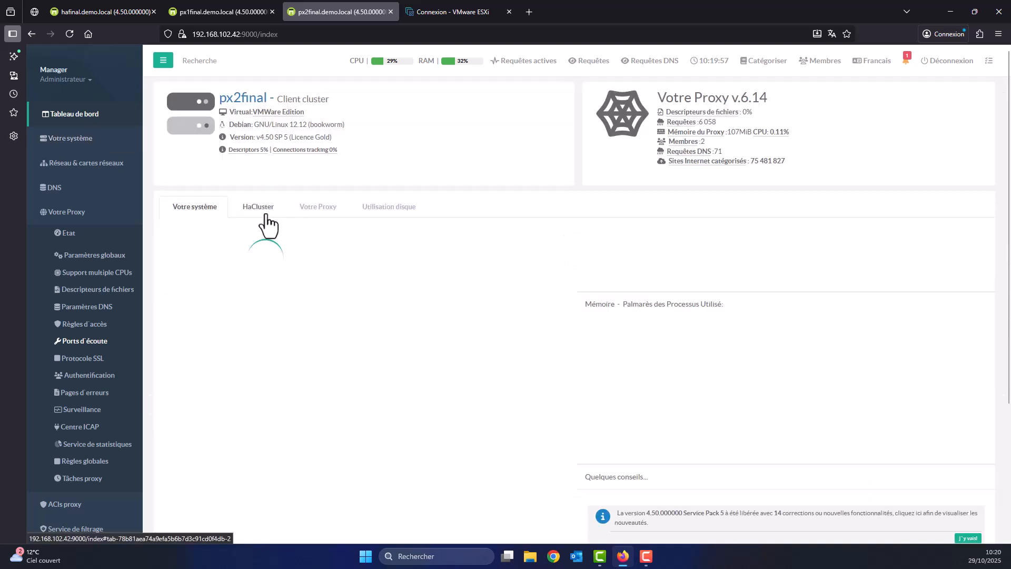
Restart the HaCluster client on px2final's dashboard, then return to hafinal's back-end servers list.
{"action": "left_click", "coordinate": [266, 216]}
{"action": "scroll", "coordinate": [551, 318], "scroll_direction": "down", "scroll_amount": 8}
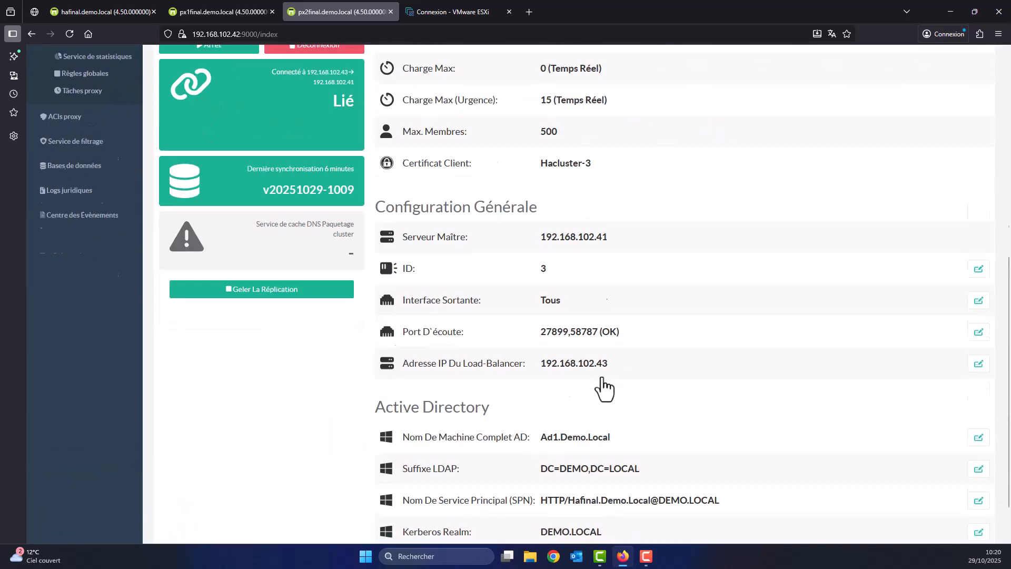
{"action": "scroll", "coordinate": [578, 450], "scroll_direction": "up", "scroll_amount": 7}
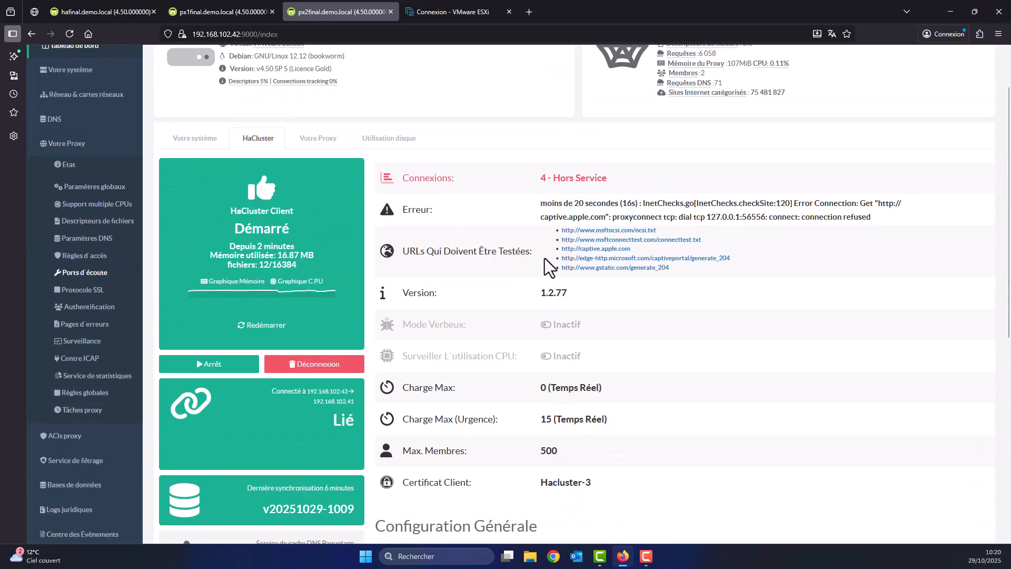
{"action": "left_click", "coordinate": [269, 331]}
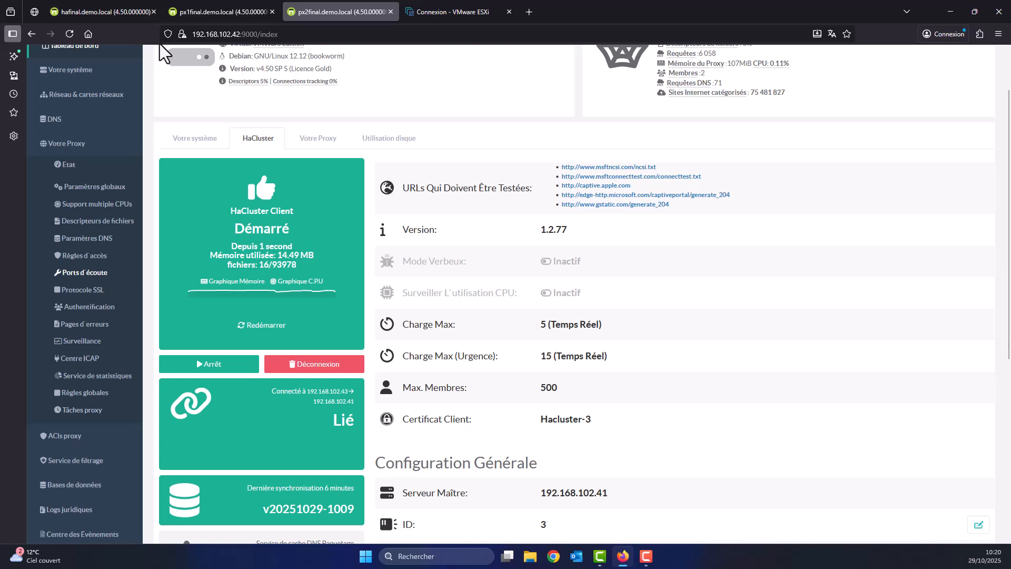
{"action": "left_click", "coordinate": [117, 12]}
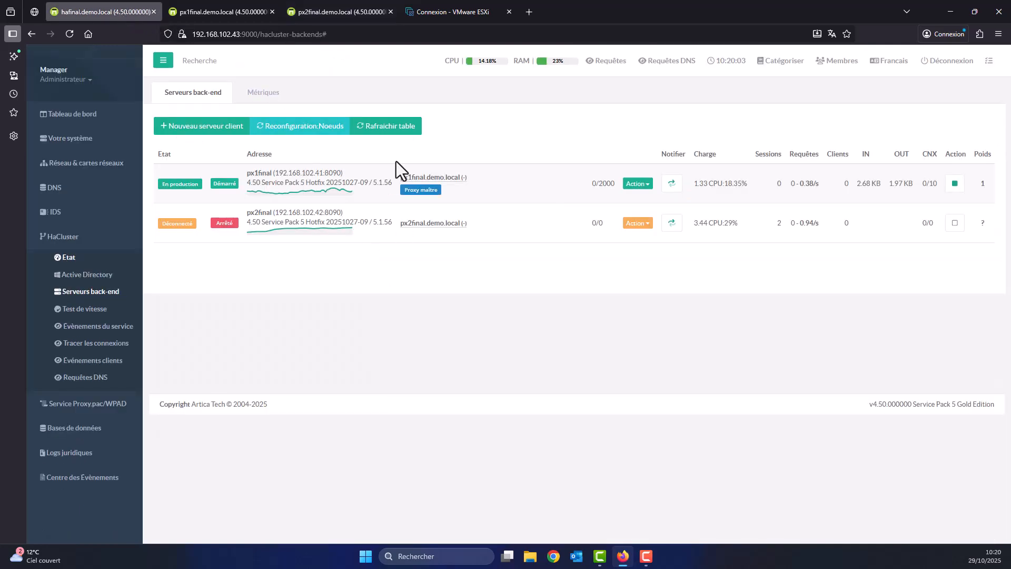
Restart the hafinal load balancer and confirm px2final now shows in production and started.
{"action": "left_click", "coordinate": [378, 132]}
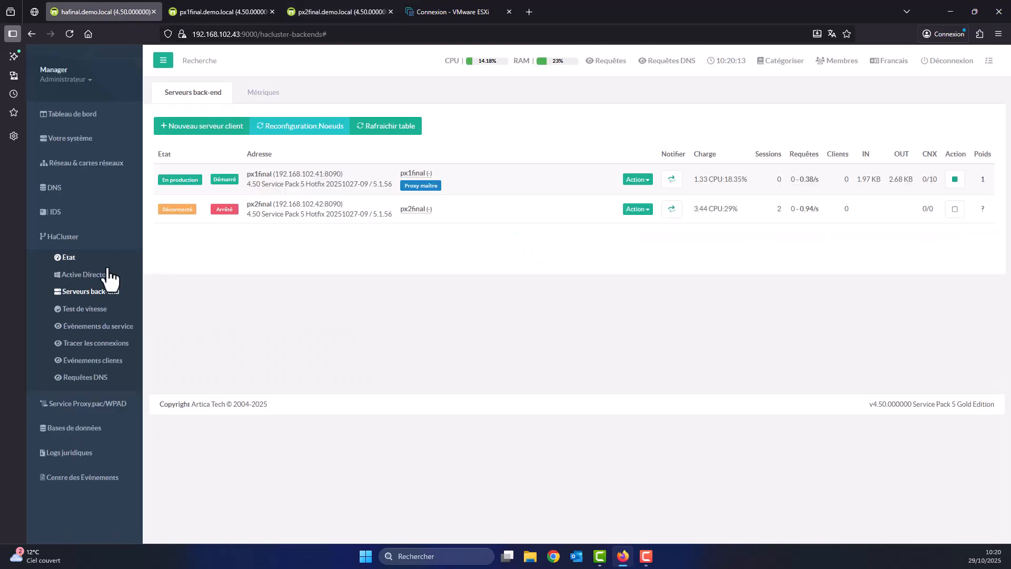
{"action": "left_click", "coordinate": [60, 258]}
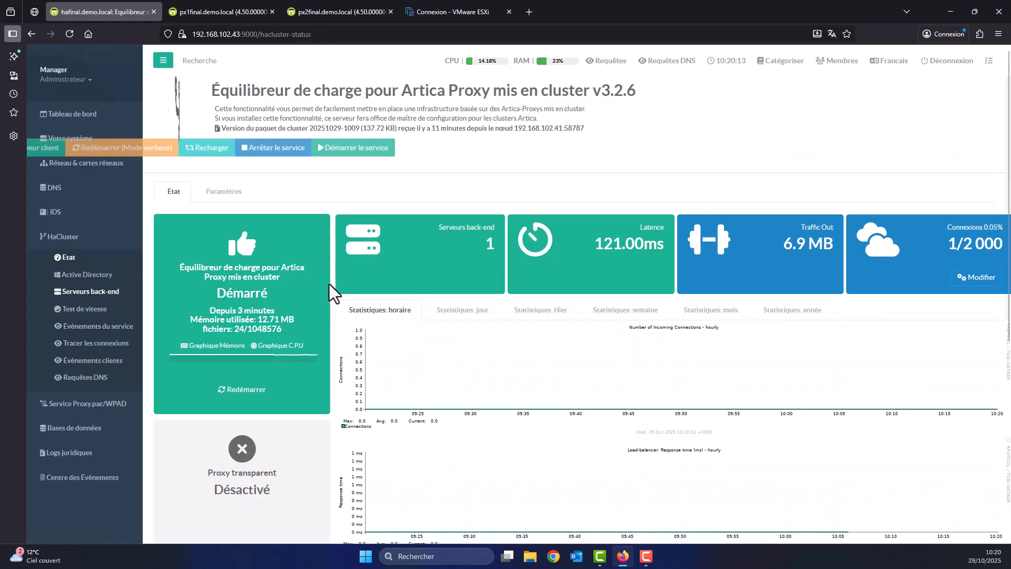
{"action": "left_click", "coordinate": [241, 390]}
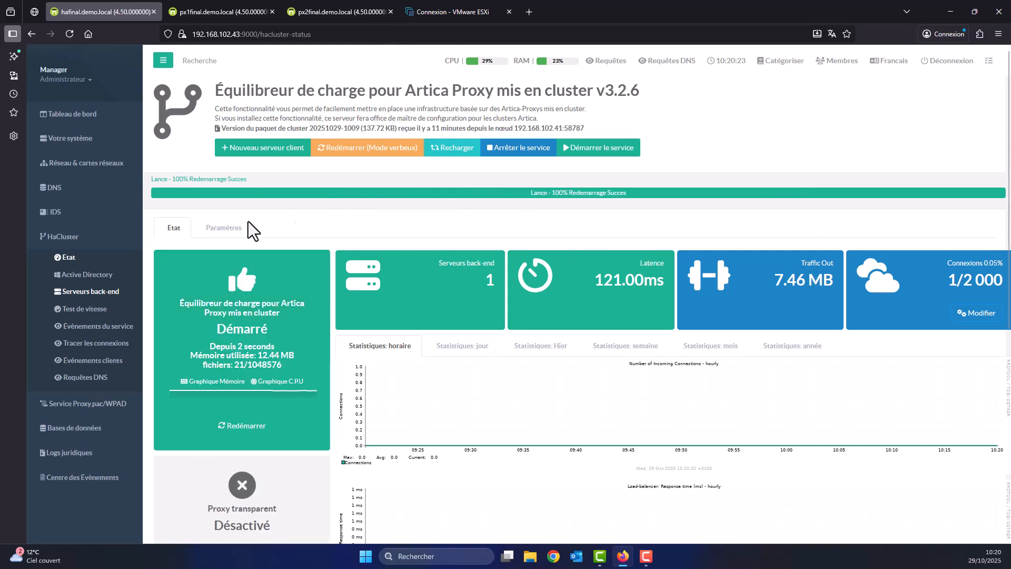
{"action": "left_click", "coordinate": [109, 293]}
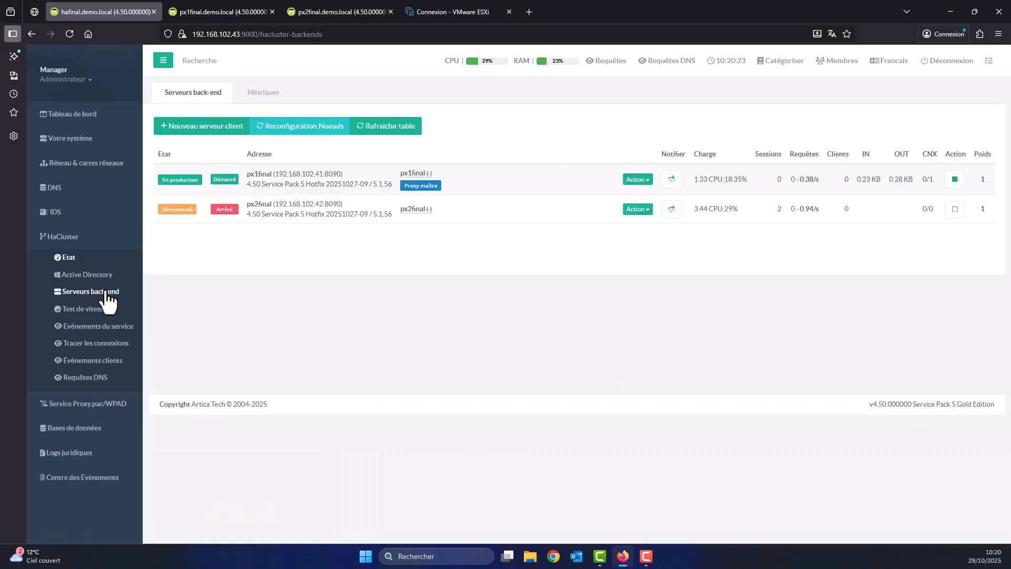
{"action": "left_click", "coordinate": [104, 293]}
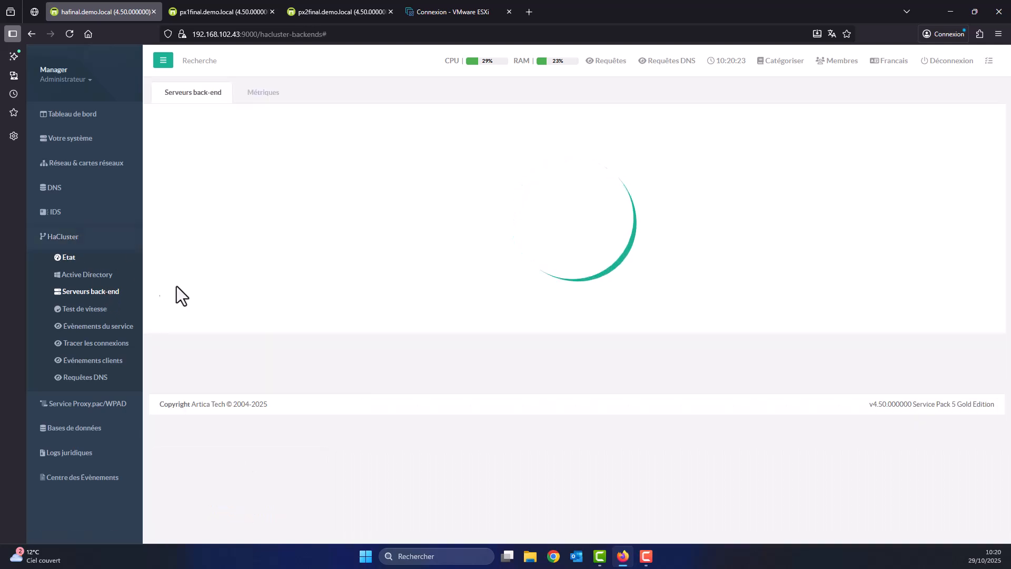
Check that the HaCluster status page's back-end servers tile counts 2.
{"action": "left_click", "coordinate": [63, 115]}
{"action": "left_click", "coordinate": [63, 258]}
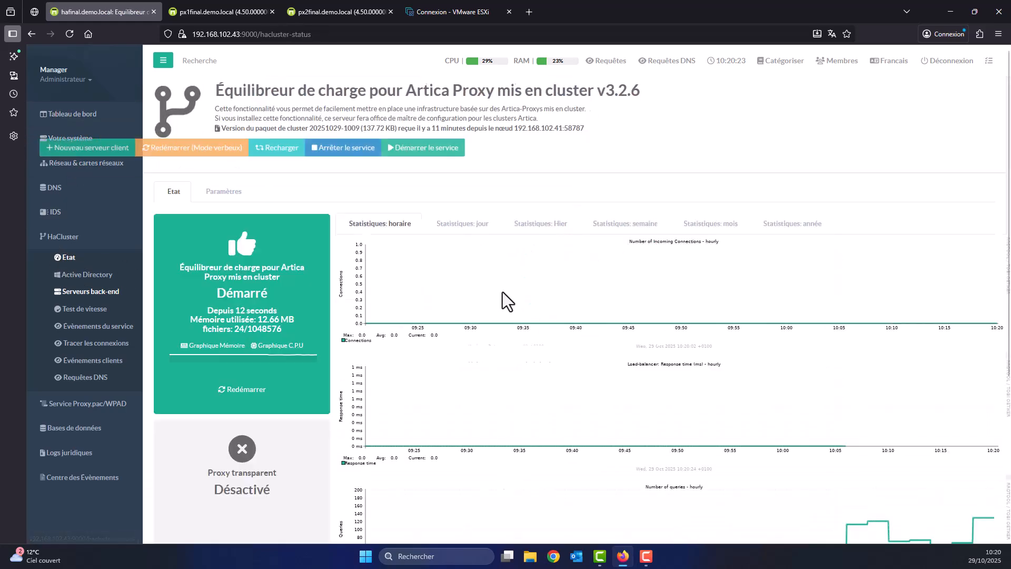
{"action": "double_click", "coordinate": [489, 250]}
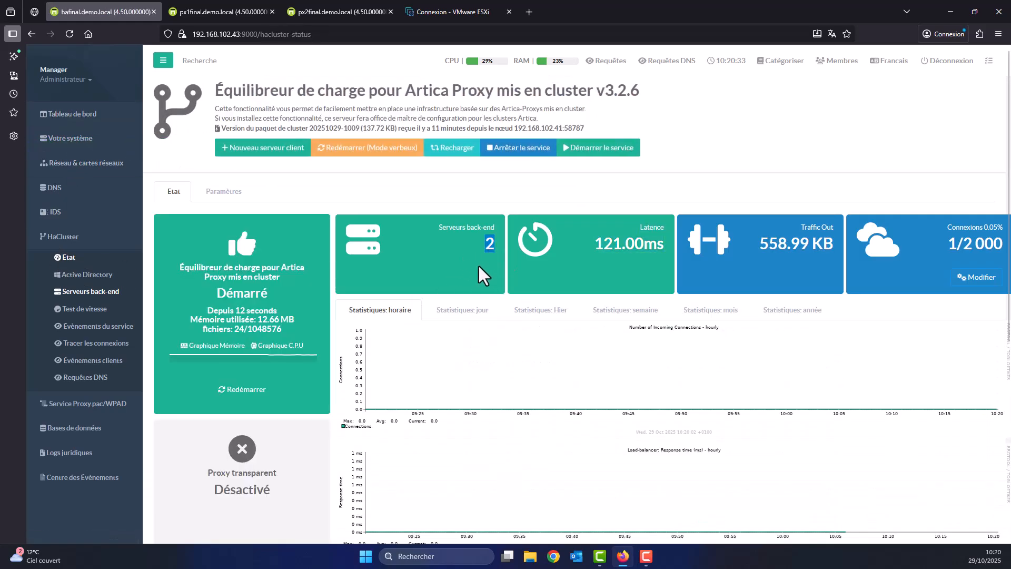
{"action": "left_click", "coordinate": [255, 100]}
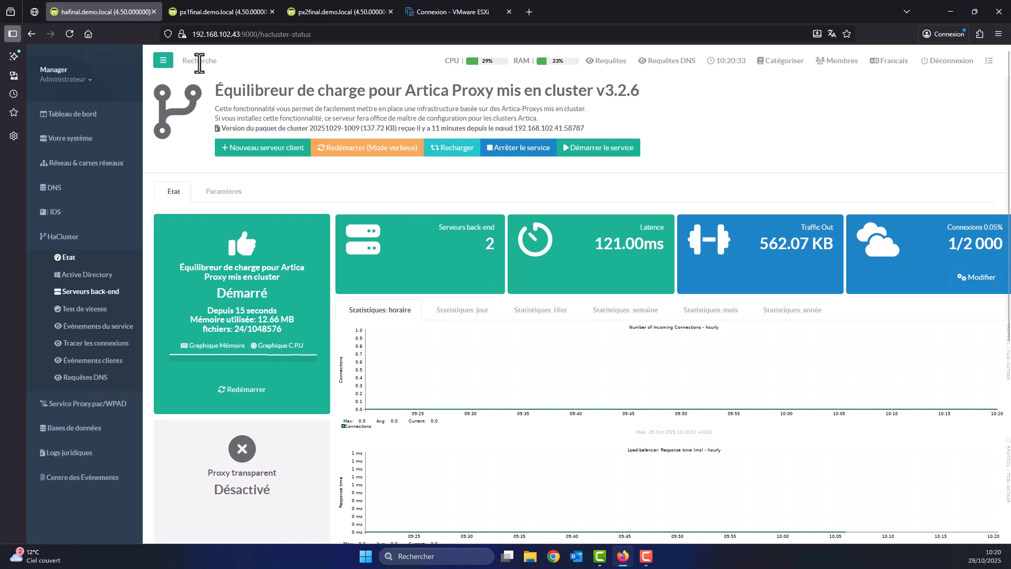
Reload px2final's console and open its web filtering rules page.
{"action": "left_click", "coordinate": [316, 11]}
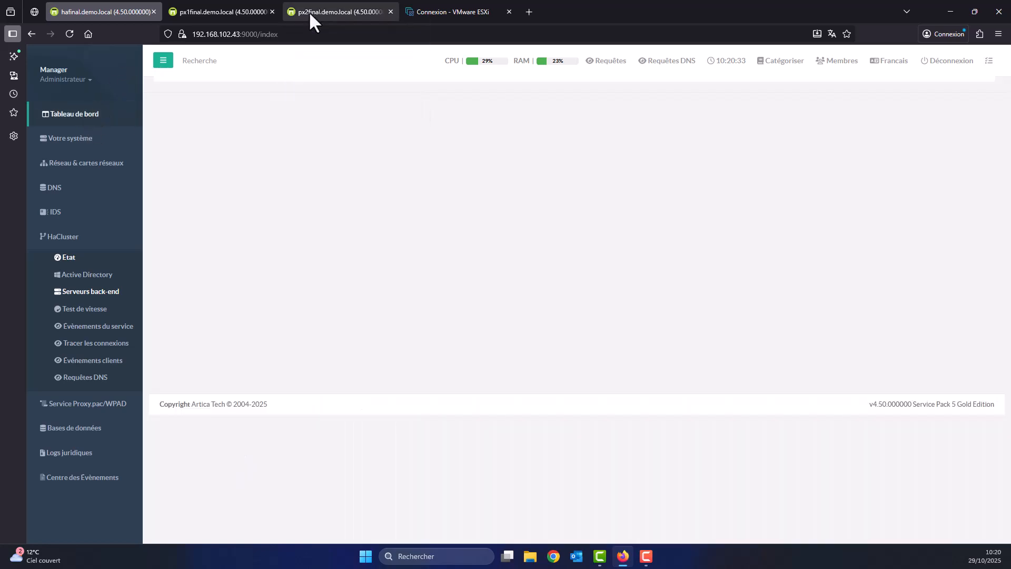
{"action": "scroll", "coordinate": [276, 105], "scroll_direction": "up", "scroll_amount": 2}
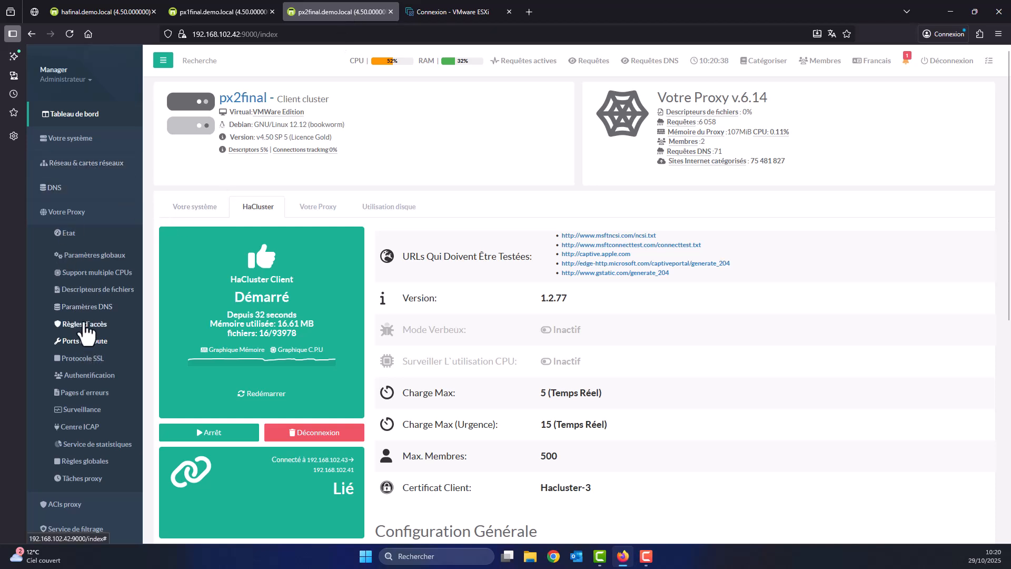
{"action": "key", "text": "F5"}
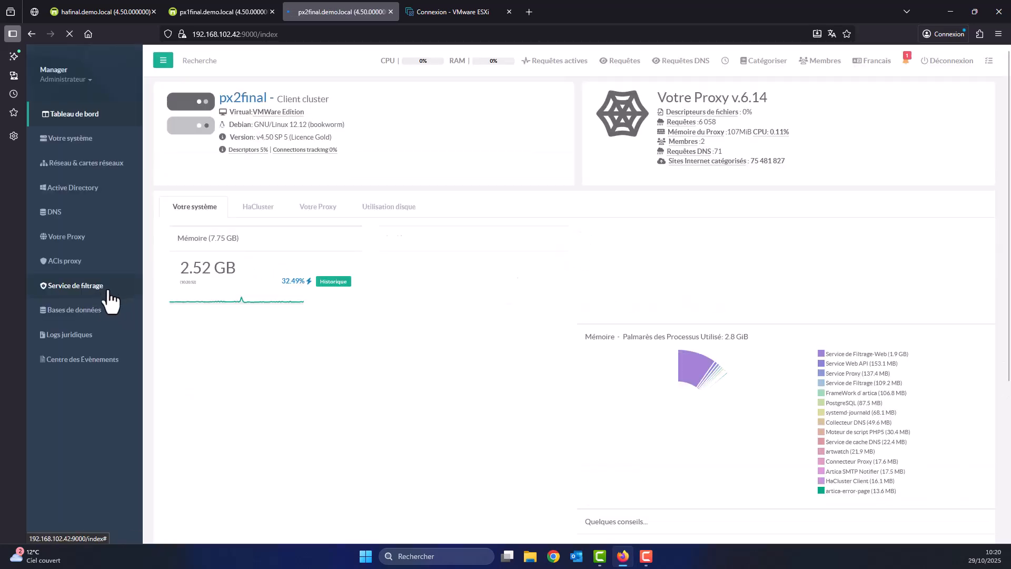
{"action": "left_click", "coordinate": [73, 287]}
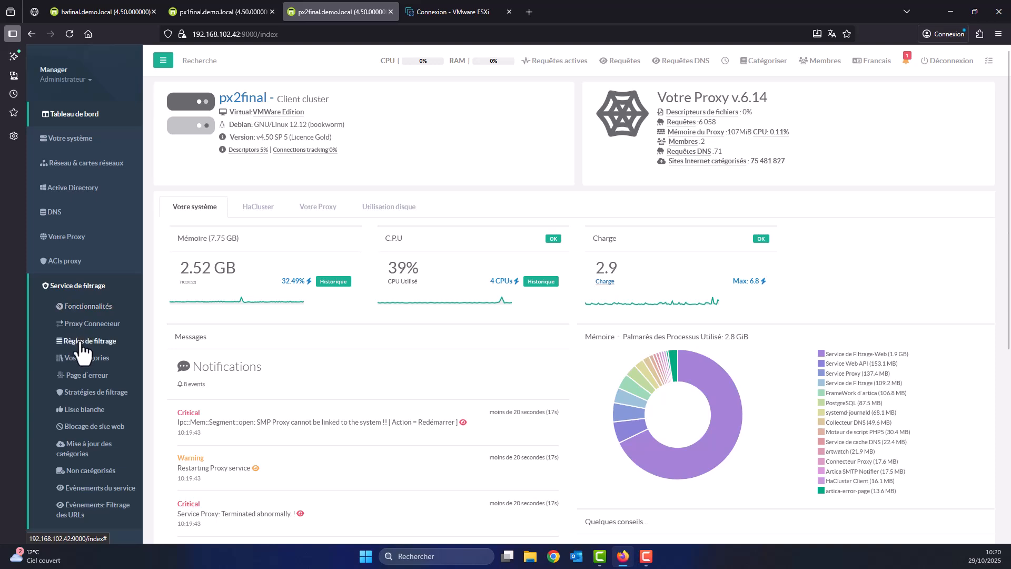
{"action": "left_click", "coordinate": [80, 341]}
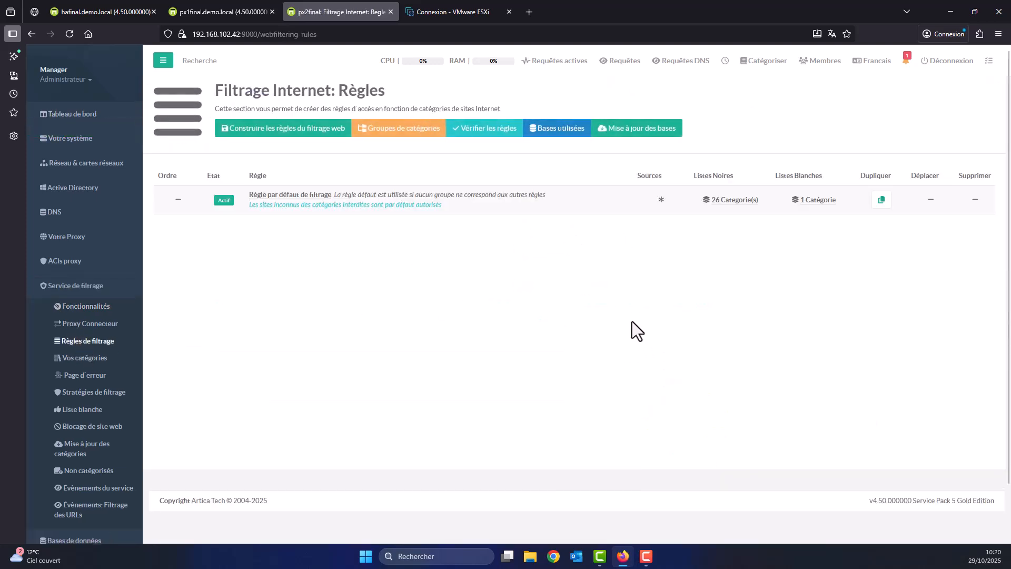
Review the default rule's 26 blacklisted and 1 whitelisted categories, then return to the dashboard.
{"action": "left_click_drag", "start_coordinate": [709, 205], "coordinate": [744, 205]}
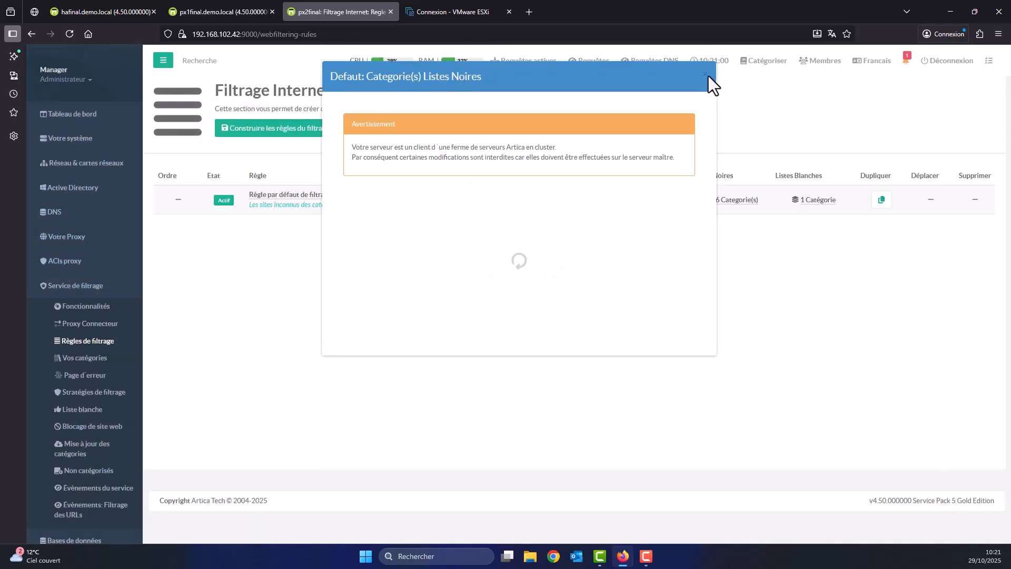
{"action": "scroll", "coordinate": [561, 254], "scroll_direction": "down", "scroll_amount": 5}
{"action": "scroll", "coordinate": [548, 295], "scroll_direction": "up", "scroll_amount": 5}
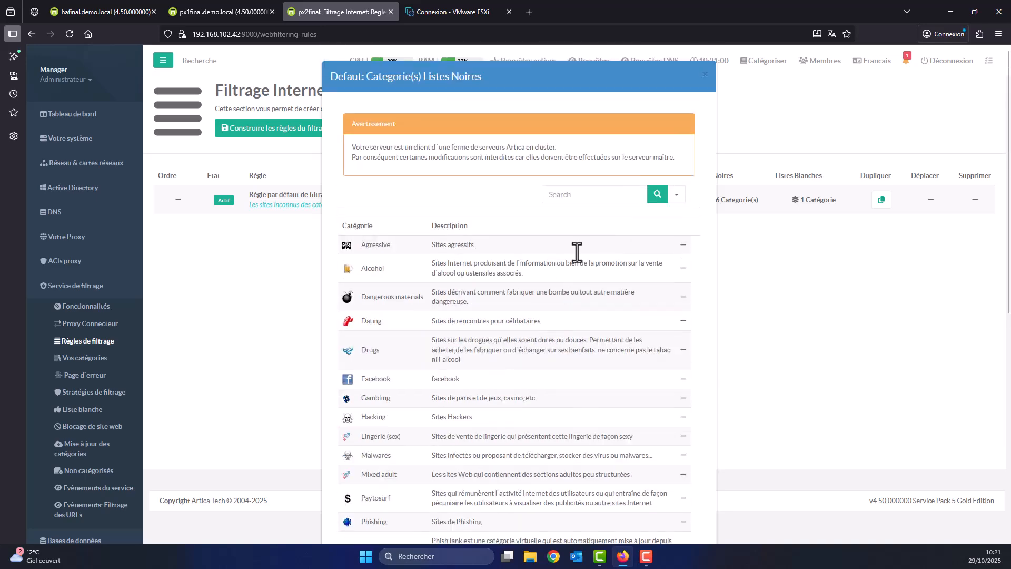
{"action": "left_click", "coordinate": [705, 74]}
{"action": "left_click", "coordinate": [810, 203]}
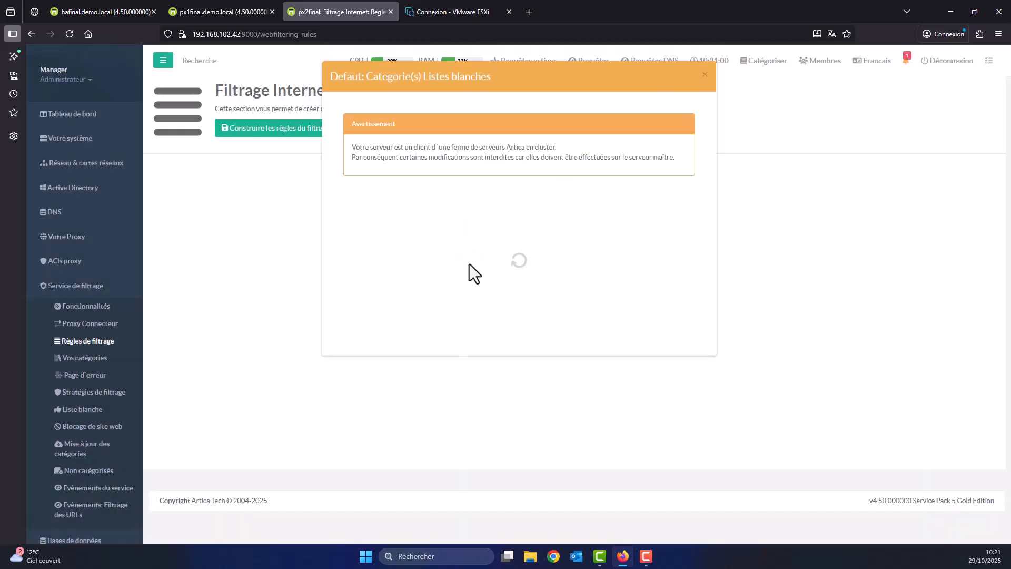
{"action": "left_click", "coordinate": [704, 75]}
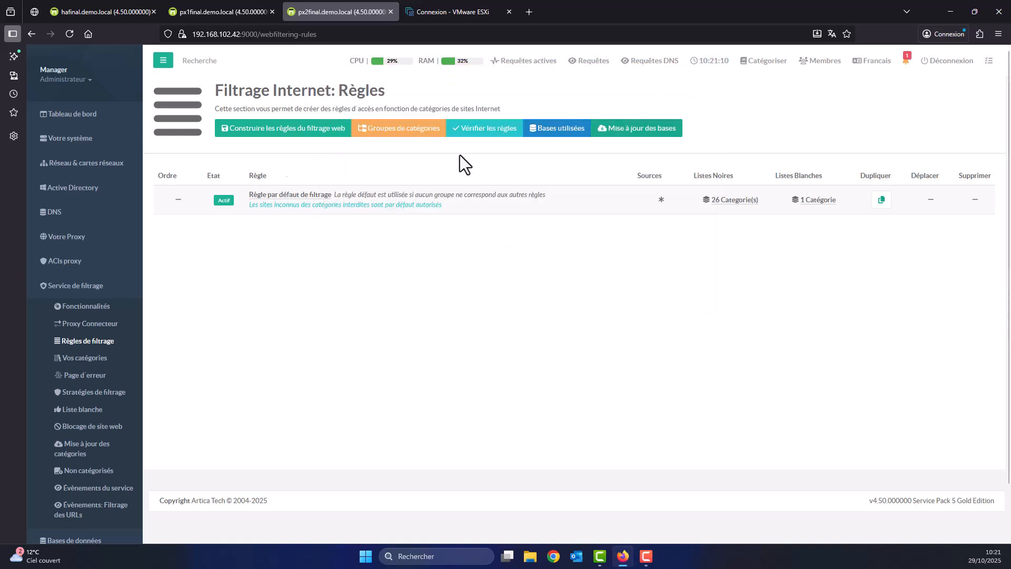
{"action": "left_click", "coordinate": [100, 113]}
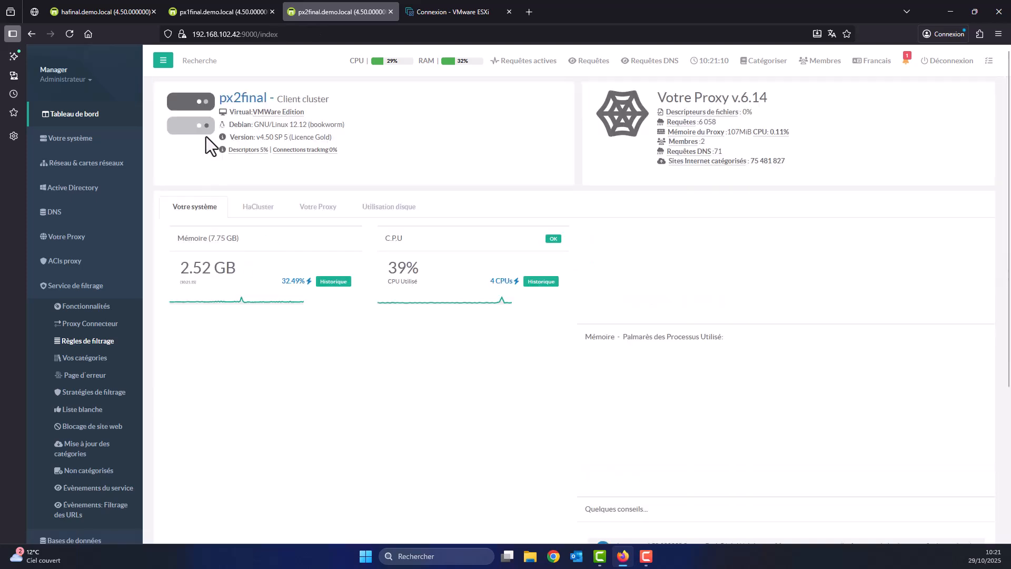
Confirm px1final and px2final are both in production on hafinal, then open the ESXi login page.
{"action": "left_click", "coordinate": [96, 18]}
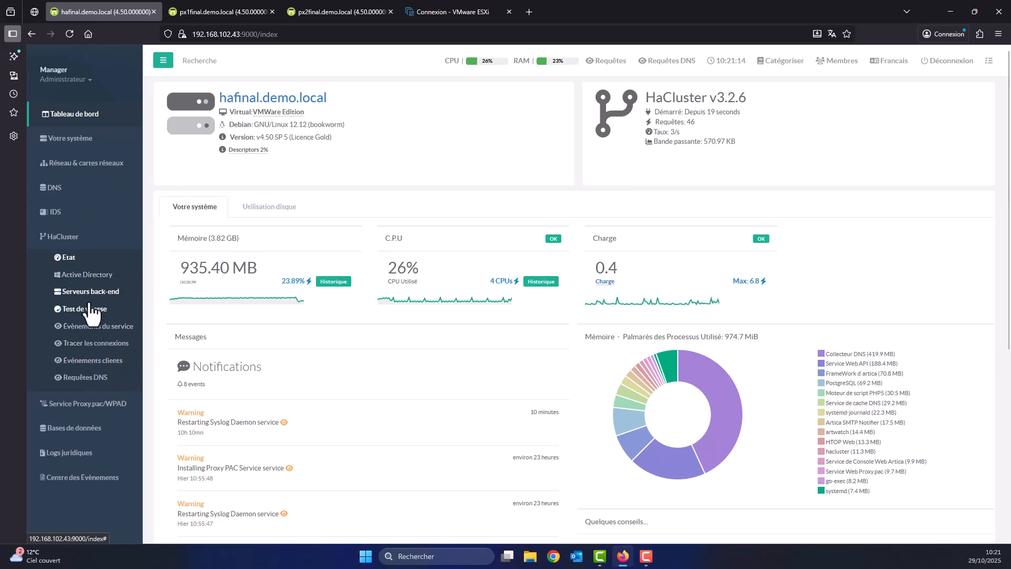
{"action": "left_click", "coordinate": [87, 292]}
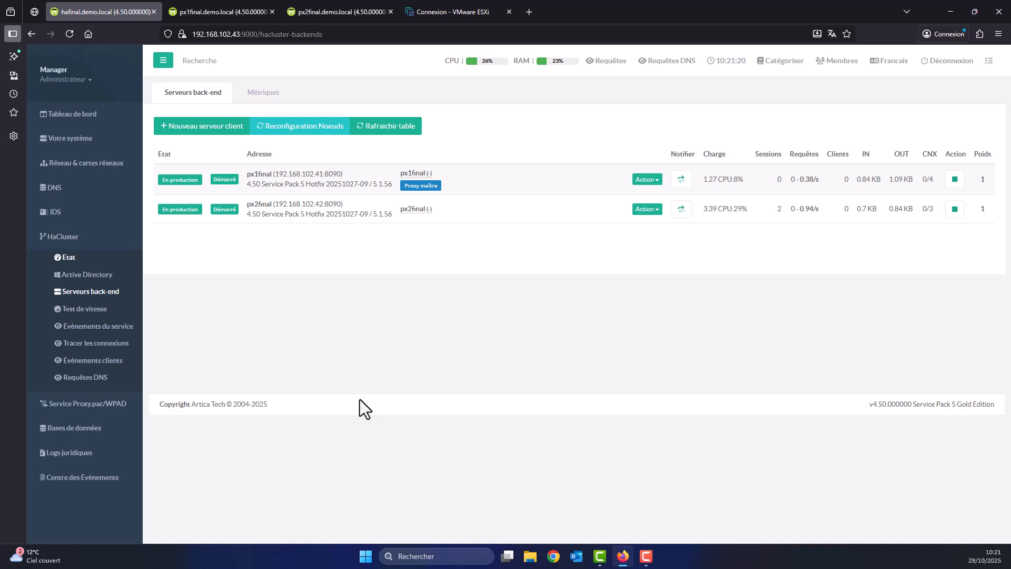
{"action": "left_click", "coordinate": [440, 19]}
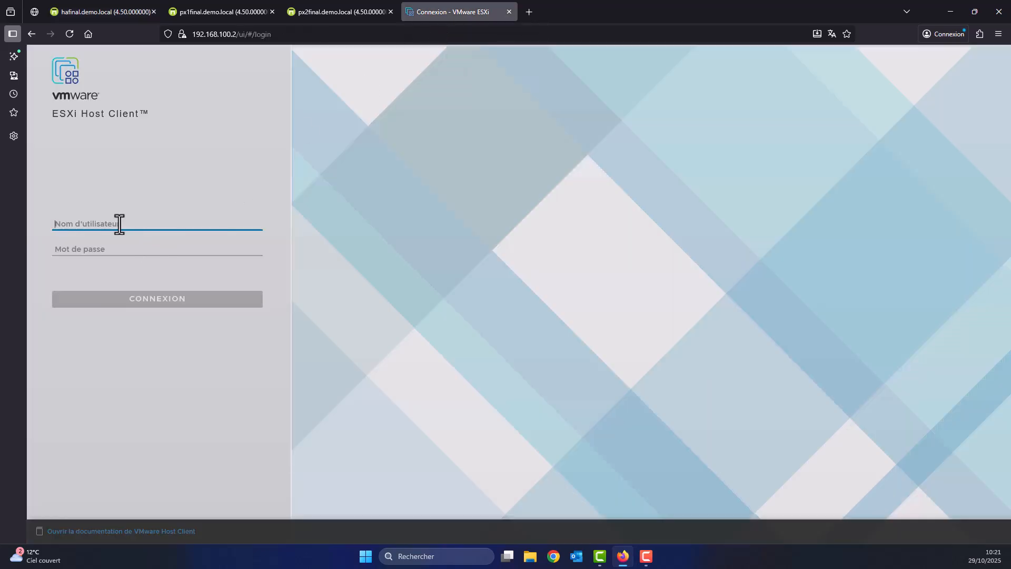
Sign in to the ESXi Host Client as root with the account password.
{"action": "type", "text": "root"}
{"action": "key", "text": "Tab"}
{"action": "type", "text": "•••••••••••"}
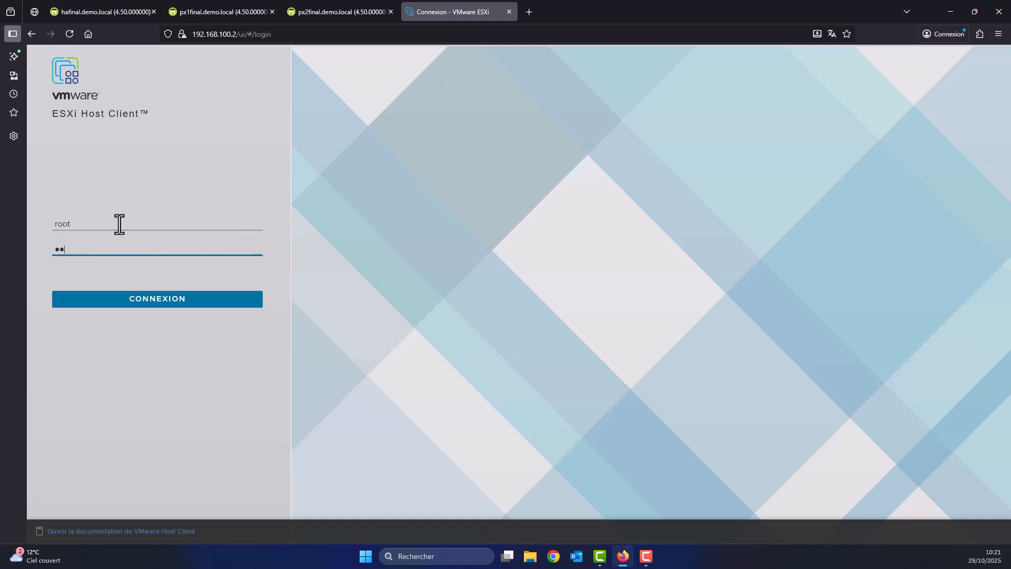
{"action": "type", "text": "•••"}
{"action": "key", "text": "Return"}
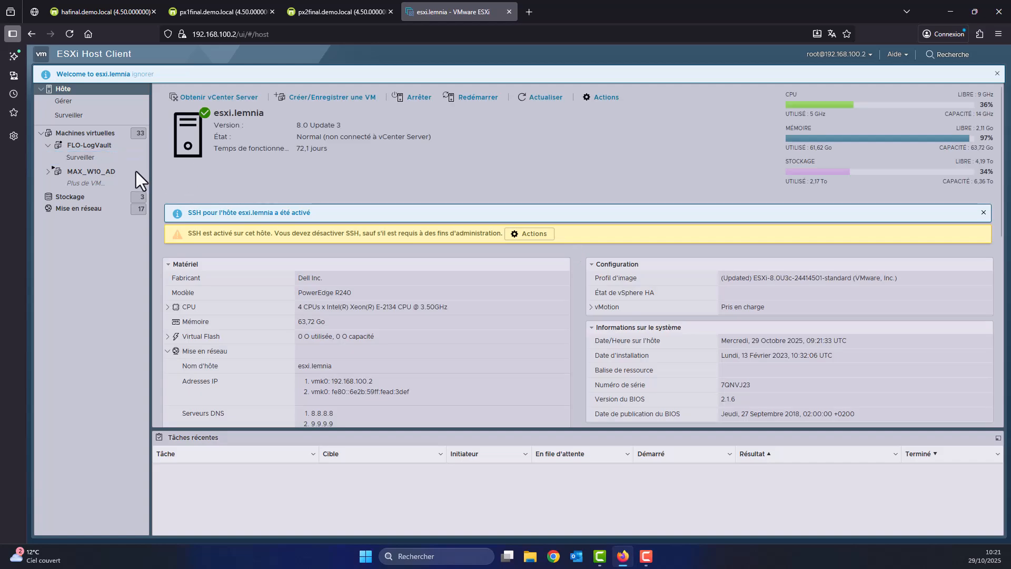
Open the MAX_W10_AD browser console and enlarge its window.
{"action": "left_click", "coordinate": [111, 172]}
{"action": "left_click", "coordinate": [201, 95]}
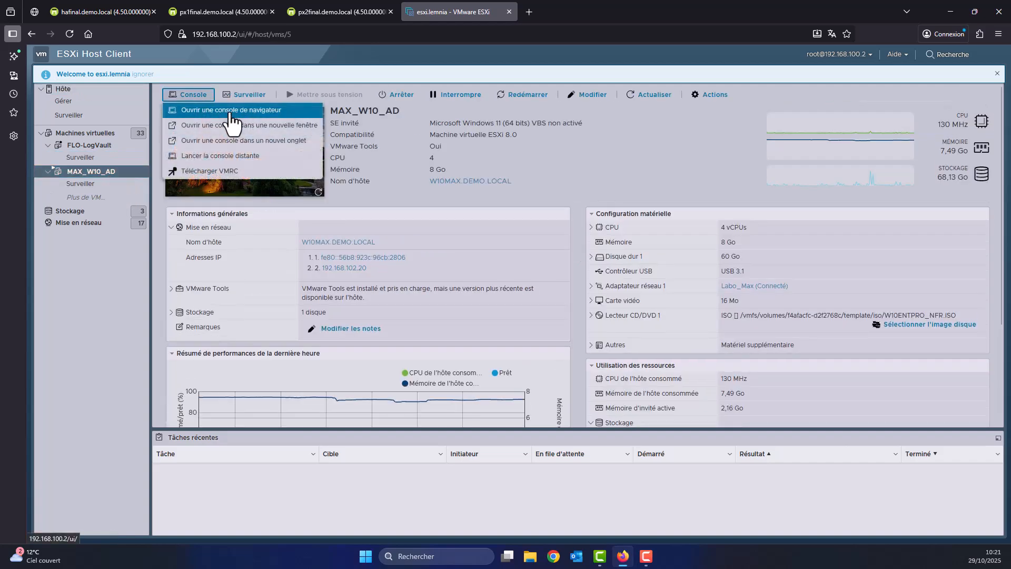
{"action": "left_click", "coordinate": [233, 112]}
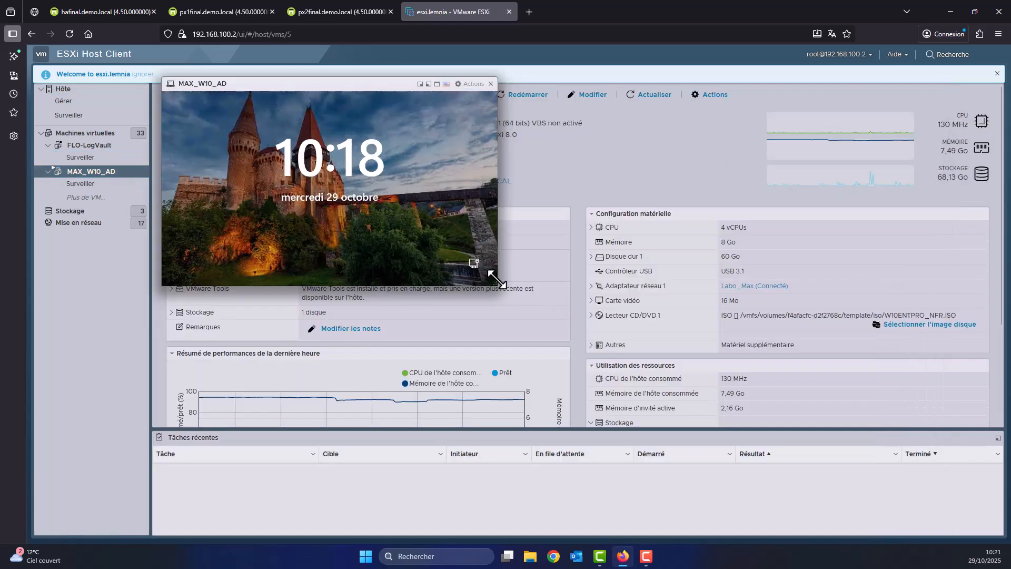
{"action": "left_click_drag", "start_coordinate": [498, 286], "coordinate": [900, 517]}
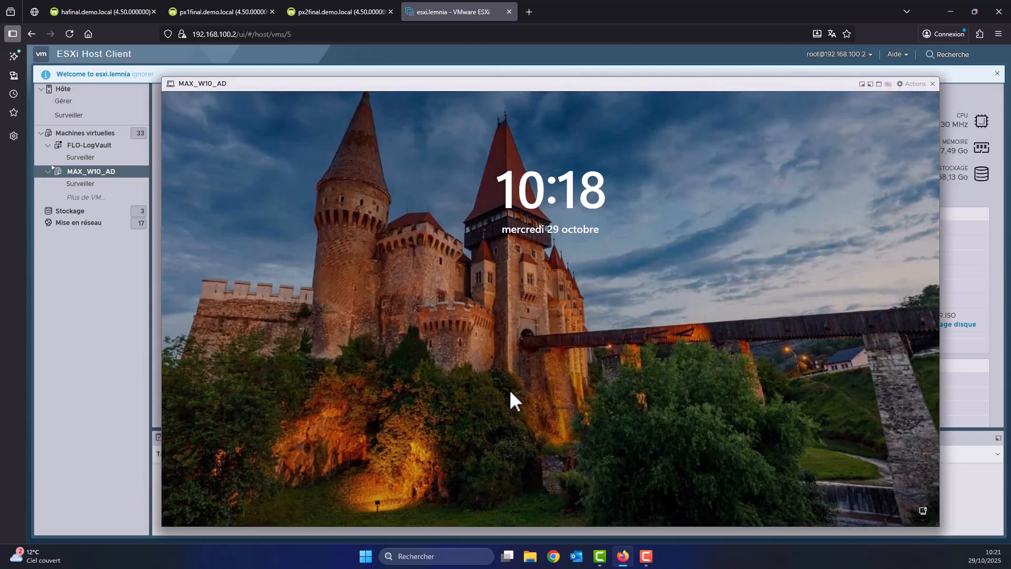
Attempt the domain administrator sign-in on MAX_W10_AD and dismiss the resulting trust-relationship error.
{"action": "left_click", "coordinate": [510, 392]}
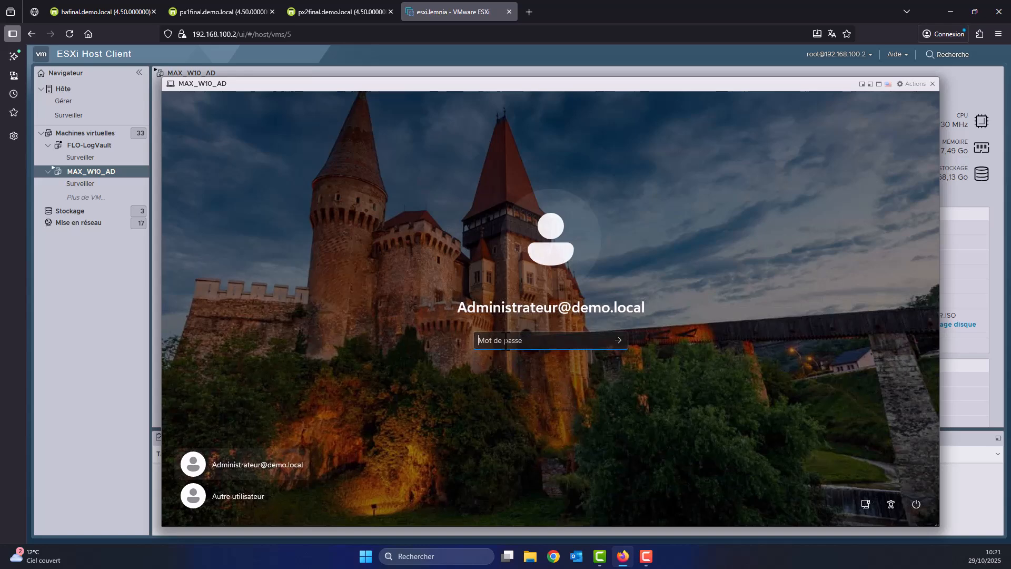
{"action": "type", "text": "••••••••••••"}
{"action": "key", "text": "Return"}
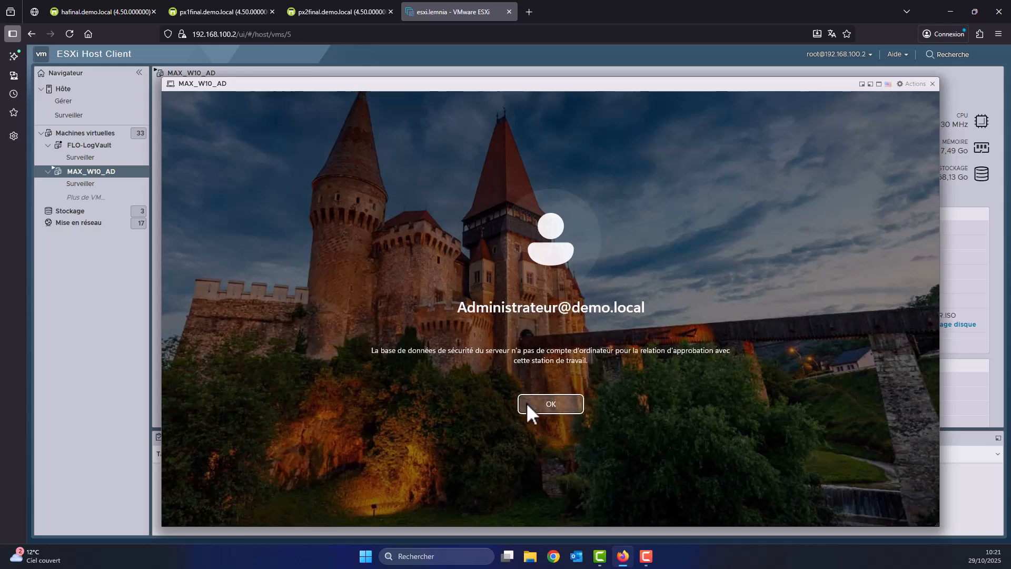
{"action": "left_click", "coordinate": [534, 406]}
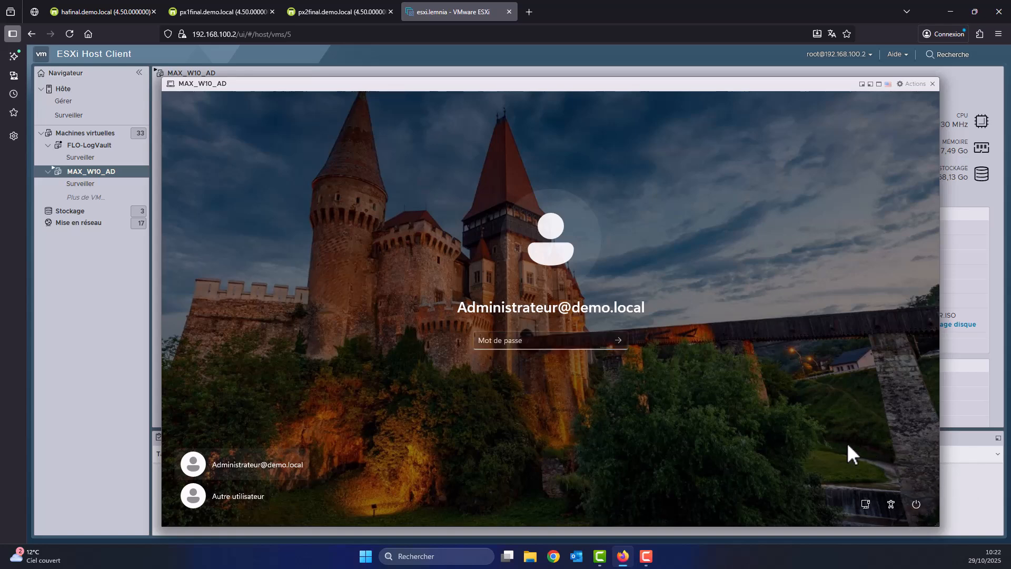
Sign in via Autre utilisateur with the local .\Admin account and its password.
{"action": "left_click", "coordinate": [205, 501]}
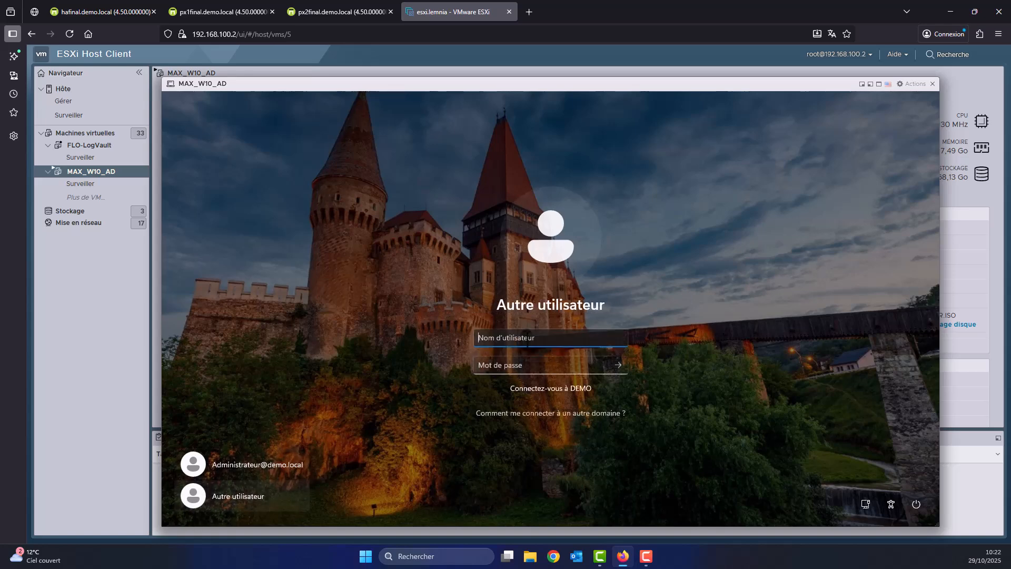
{"action": "type", "text": ".\\Admin"}
{"action": "key", "text": "Tab"}
{"action": "type", "text": "••••••••••••"}
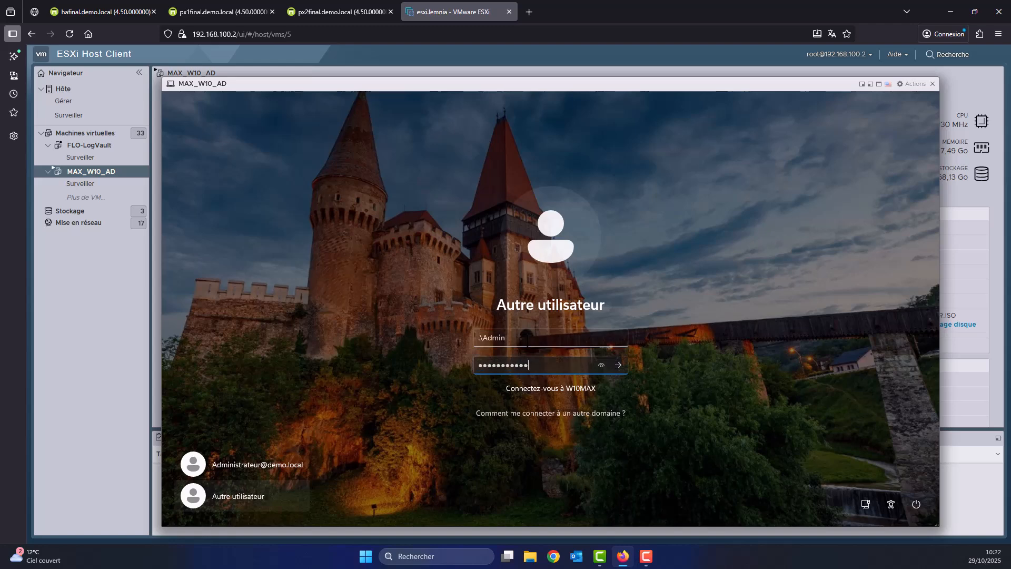
{"action": "key", "text": "Return"}
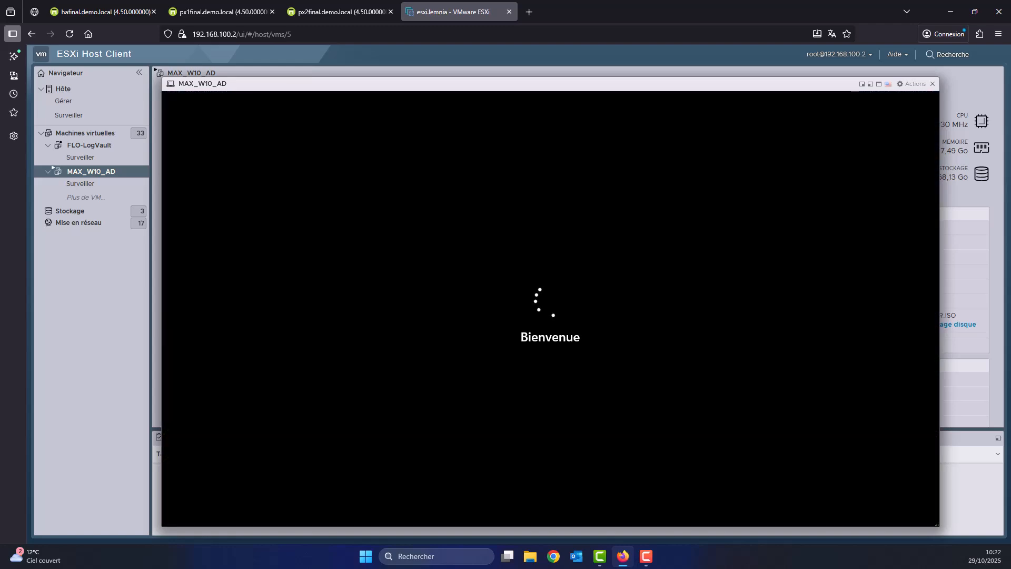